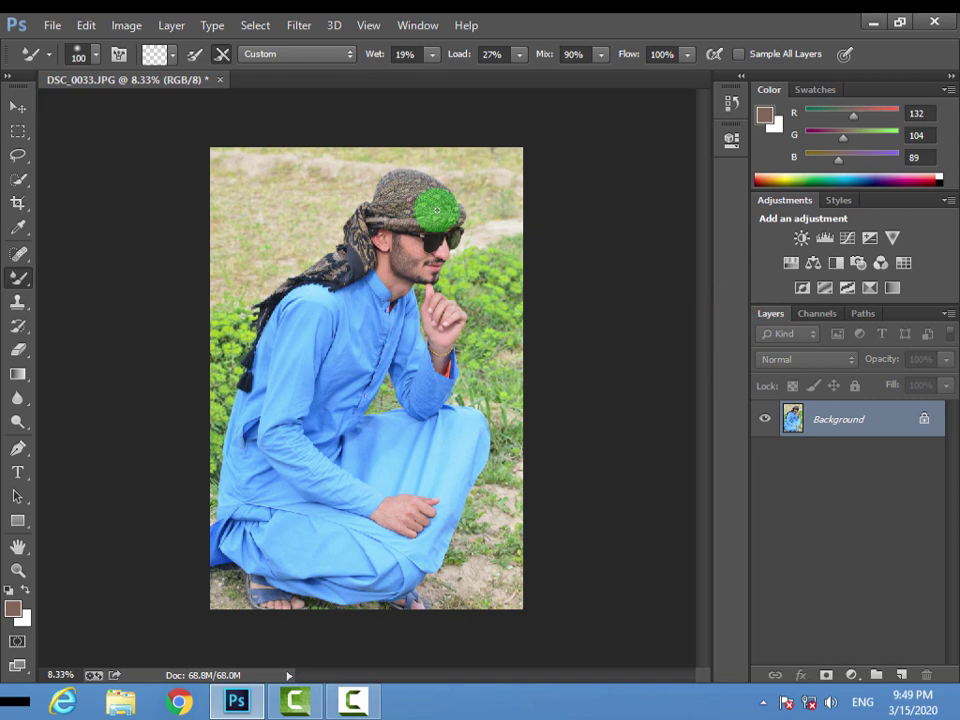
Unlock the Background layer by converting it into the regular layer Layer 0
{"action": "key", "text": "ctrl+plus"}
{"action": "key", "text": "ctrl+plus"}
{"action": "scroll", "coordinate": [437, 210], "scroll_direction": "up", "scroll_amount": 3}
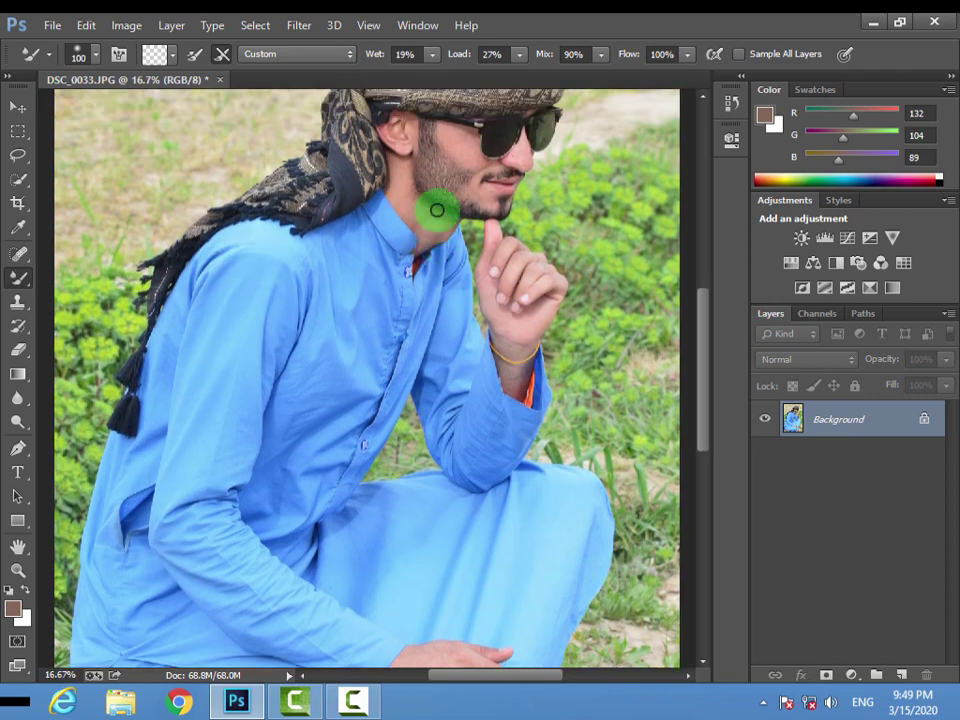
{"action": "scroll", "coordinate": [437, 210], "scroll_direction": "up", "scroll_amount": 3}
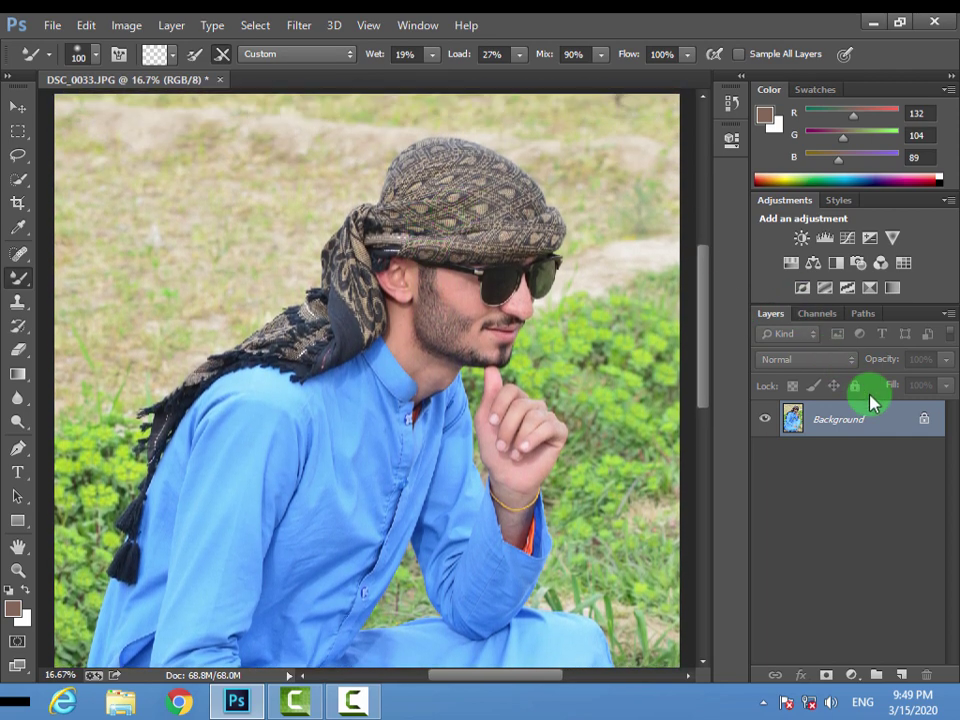
{"action": "double_click", "coordinate": [901, 430]}
{"action": "left_click", "coordinate": [626, 225]}
{"action": "scroll", "coordinate": [487, 343], "scroll_direction": "down", "scroll_amount": 1}
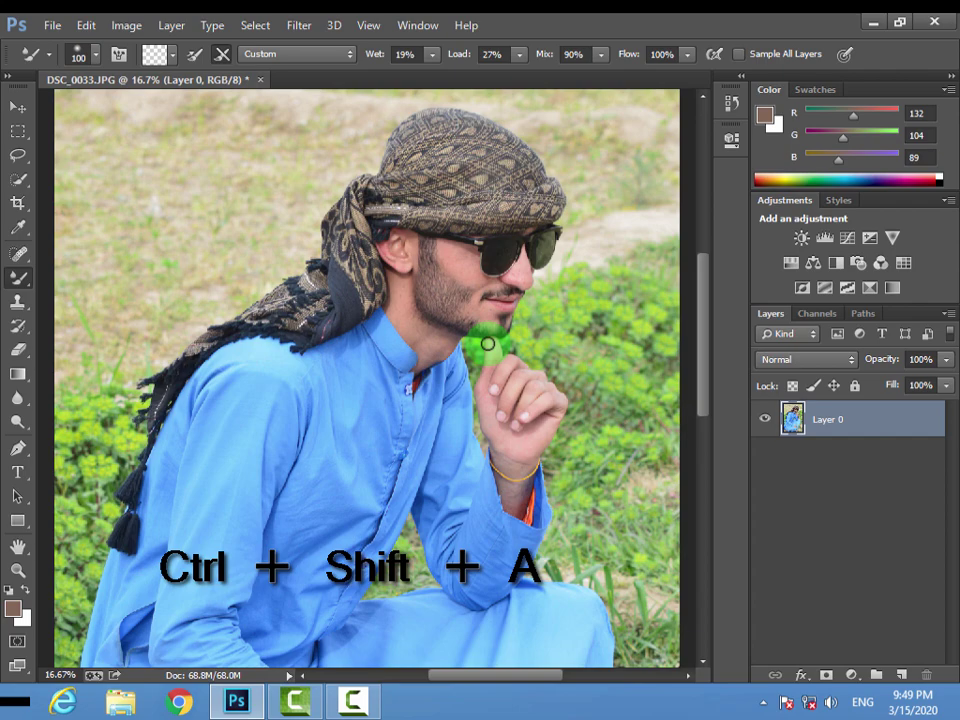
In the Camera Raw filter, set Highlights to +38, Shadows to -23, Whites to +18 and Blacks to -19
{"action": "key", "text": "ctrl+shift+a"}
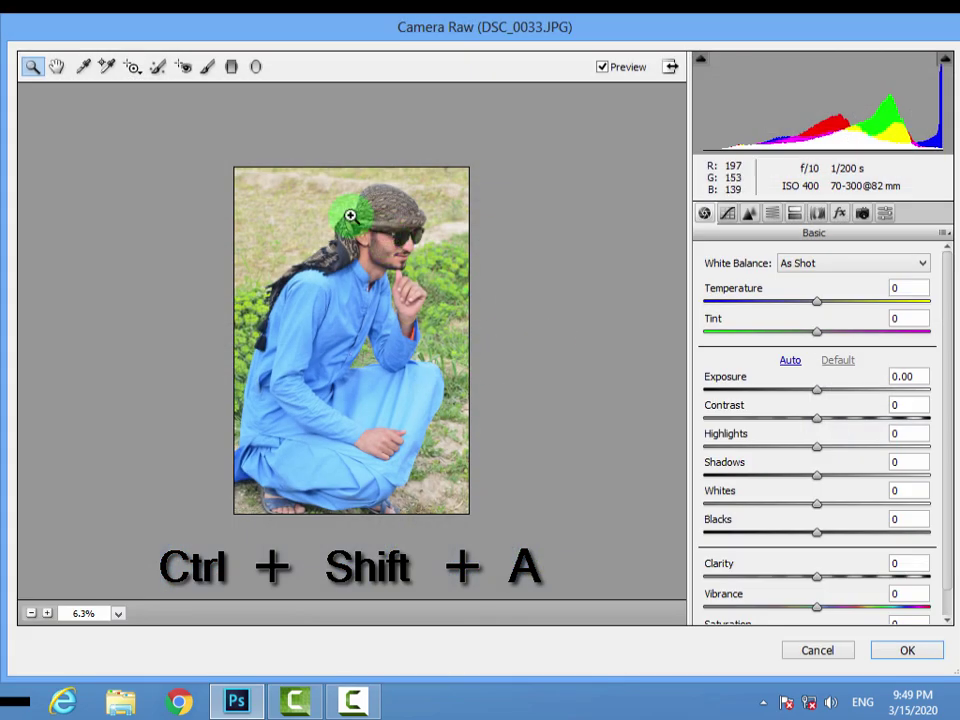
{"action": "left_click_drag", "start_coordinate": [309, 180], "coordinate": [450, 321]}
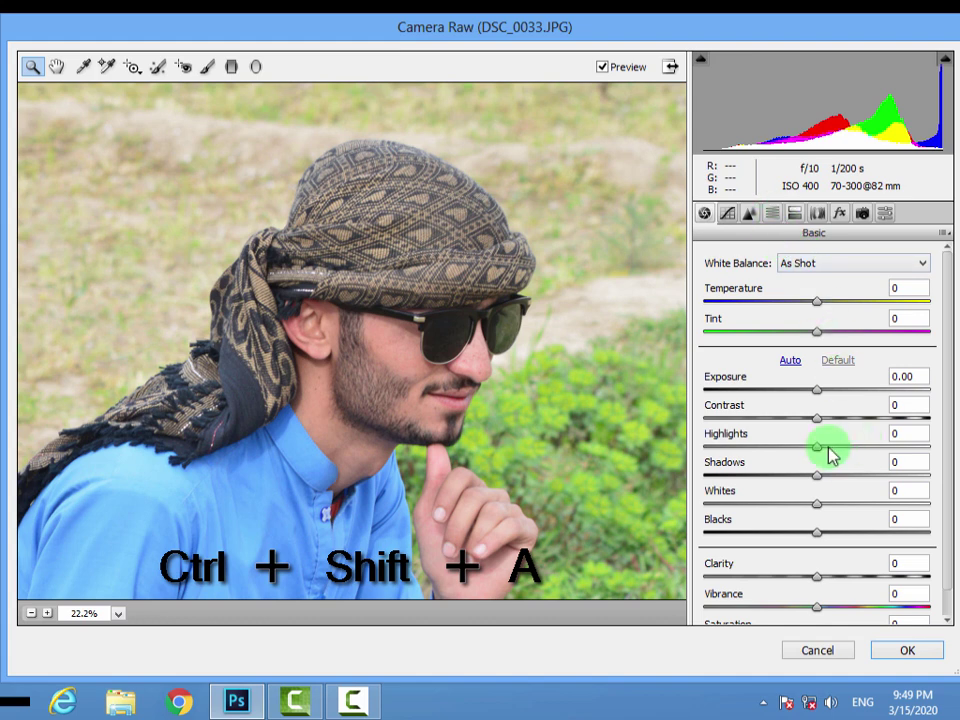
{"action": "left_click_drag", "start_coordinate": [817, 447], "coordinate": [861, 454]}
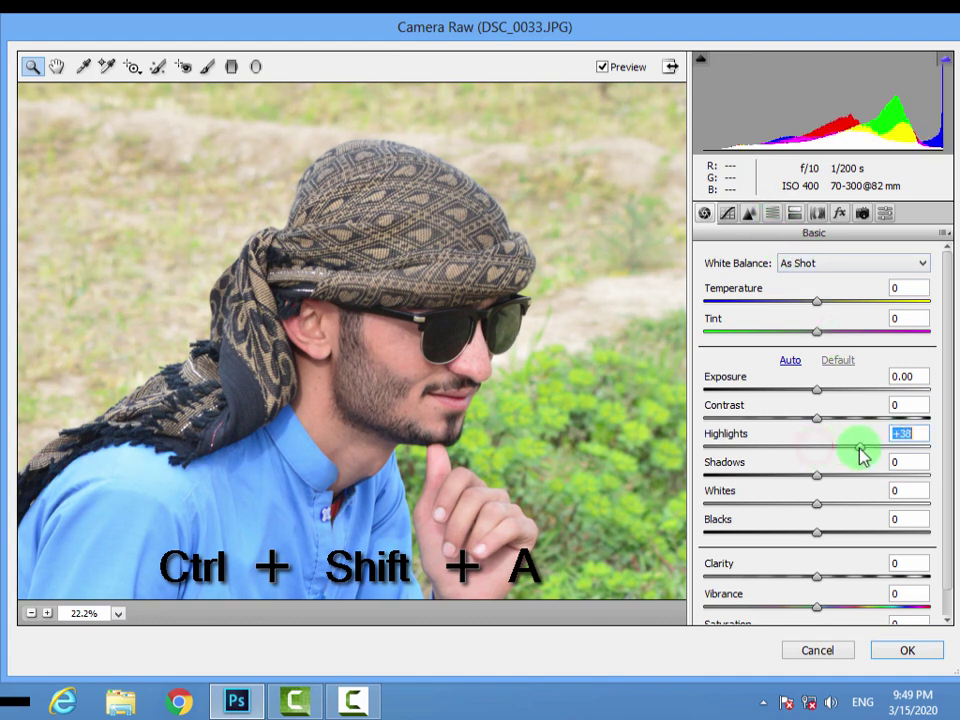
{"action": "left_click", "coordinate": [815, 478]}
{"action": "left_click_drag", "start_coordinate": [813, 480], "coordinate": [793, 538]}
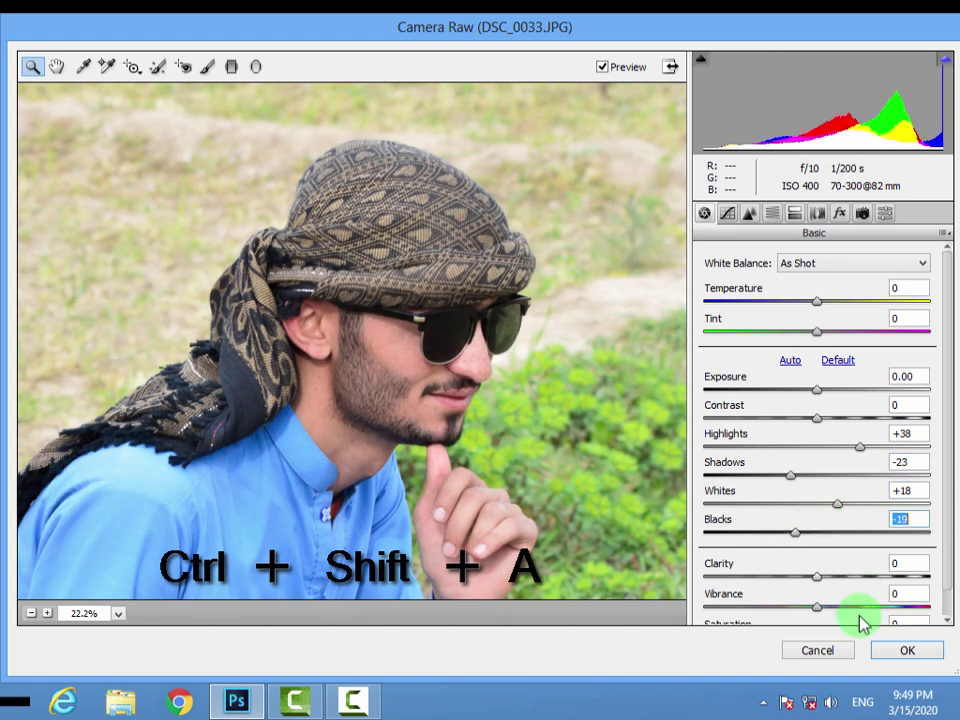
Shift the hue of the Reds to +15 and the Oranges to +16 in the HSL adjustments
{"action": "left_click", "coordinate": [773, 212]}
{"action": "left_click", "coordinate": [712, 284]}
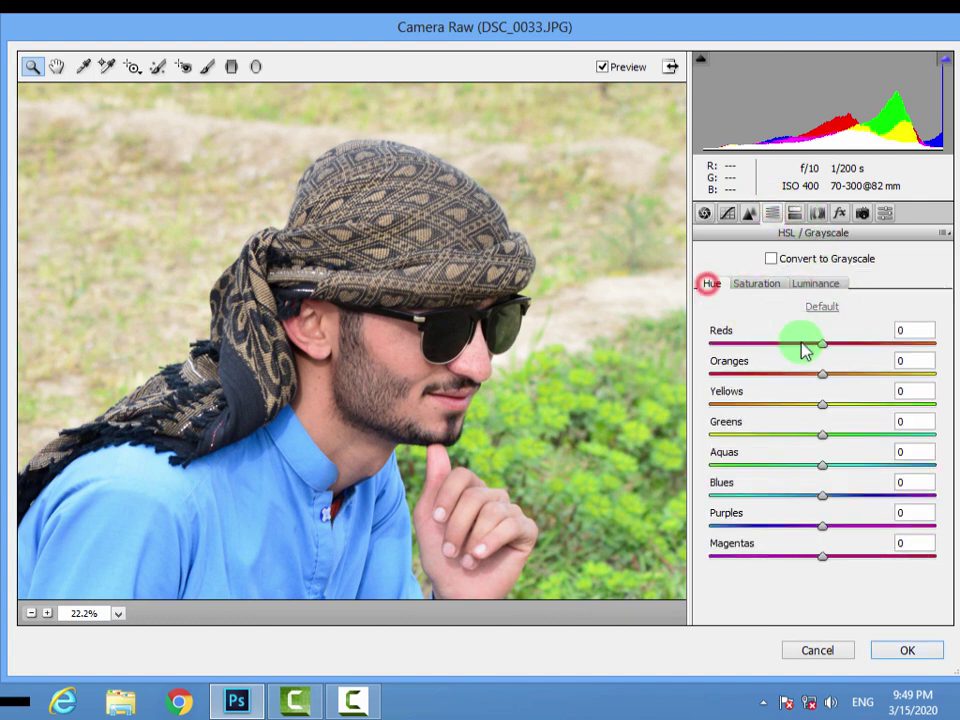
{"action": "left_click_drag", "start_coordinate": [821, 345], "coordinate": [842, 378]}
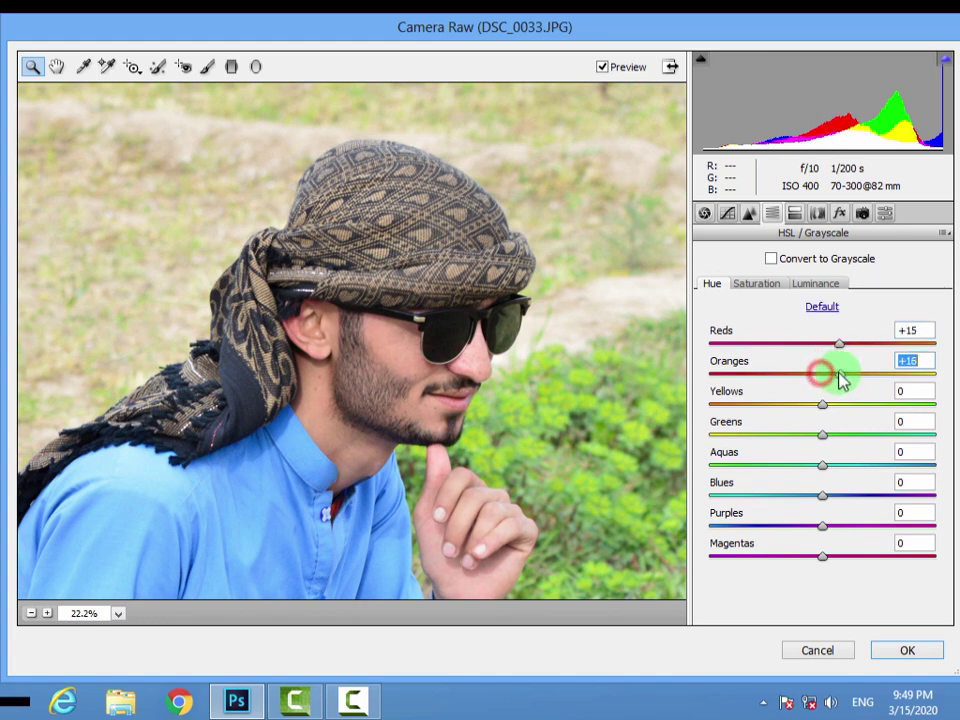
Set the saturation of the Reds to +48 and reduce the Oranges to about -13
{"action": "left_click", "coordinate": [758, 284]}
{"action": "left_click_drag", "start_coordinate": [824, 346], "coordinate": [877, 349]}
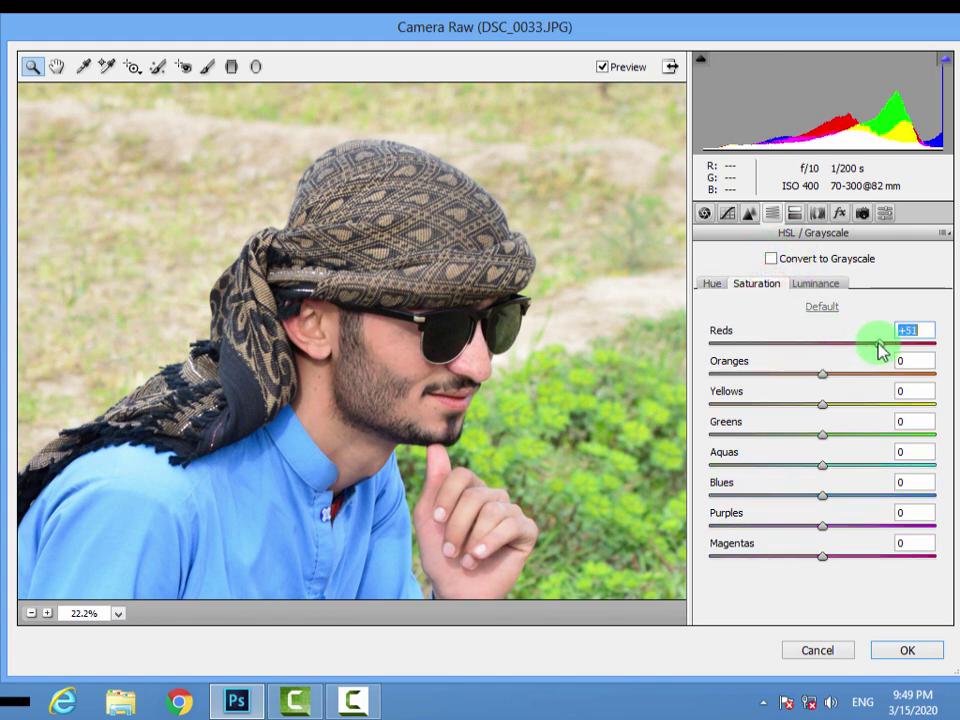
{"action": "left_click", "coordinate": [821, 376]}
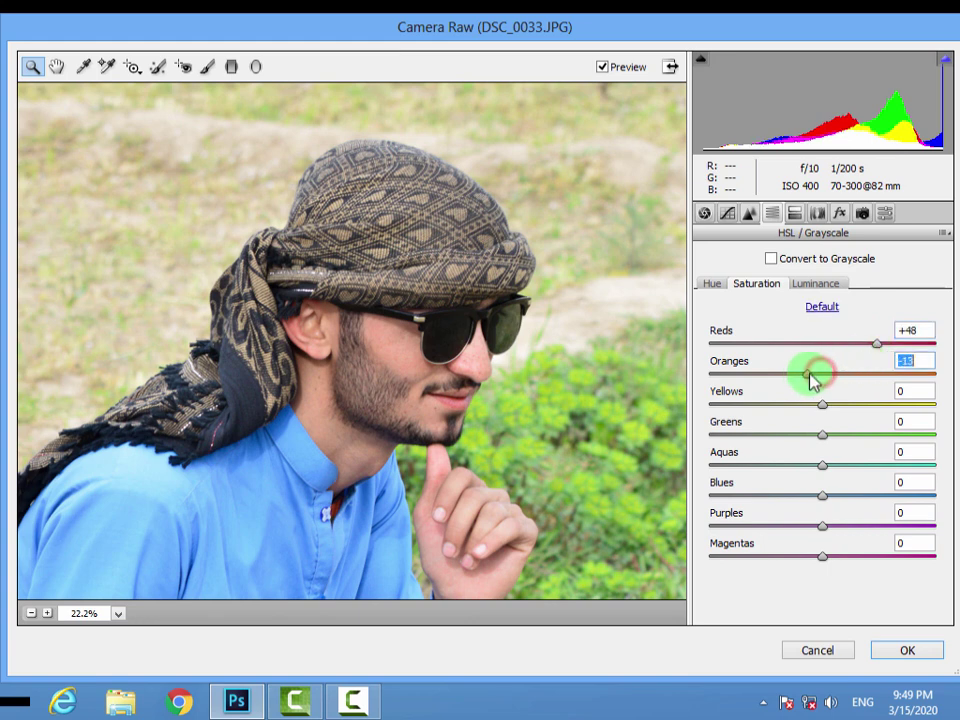
Set the luminance of the Oranges to +21 and the Reds to about -11, and apply the Camera Raw filter
{"action": "left_click", "coordinate": [816, 283]}
{"action": "left_click_drag", "start_coordinate": [828, 381], "coordinate": [818, 349]}
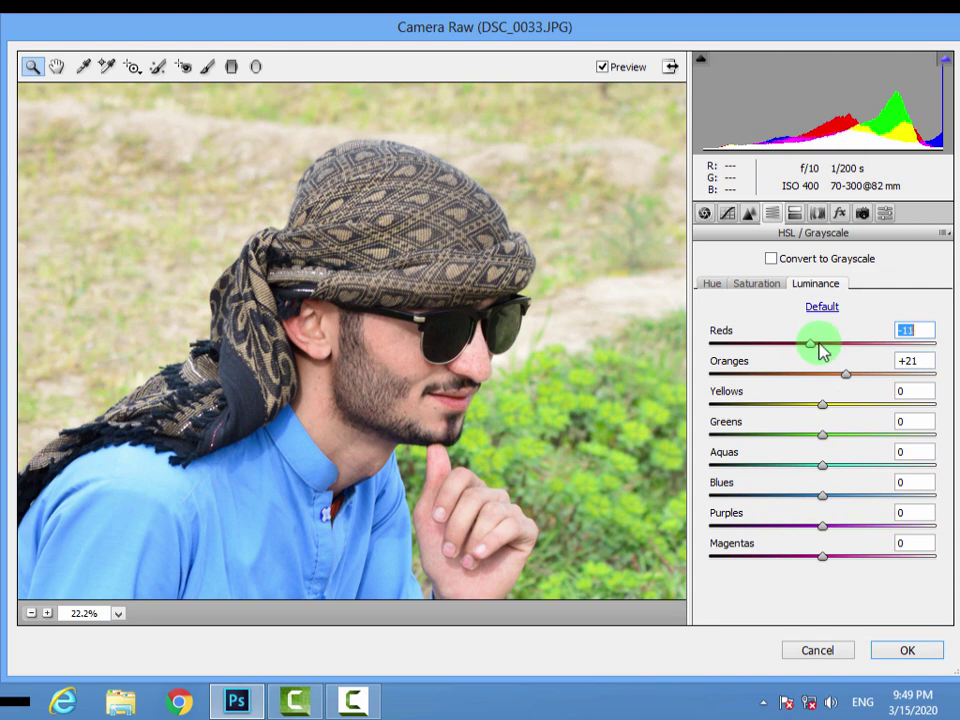
{"action": "left_click", "coordinate": [906, 652]}
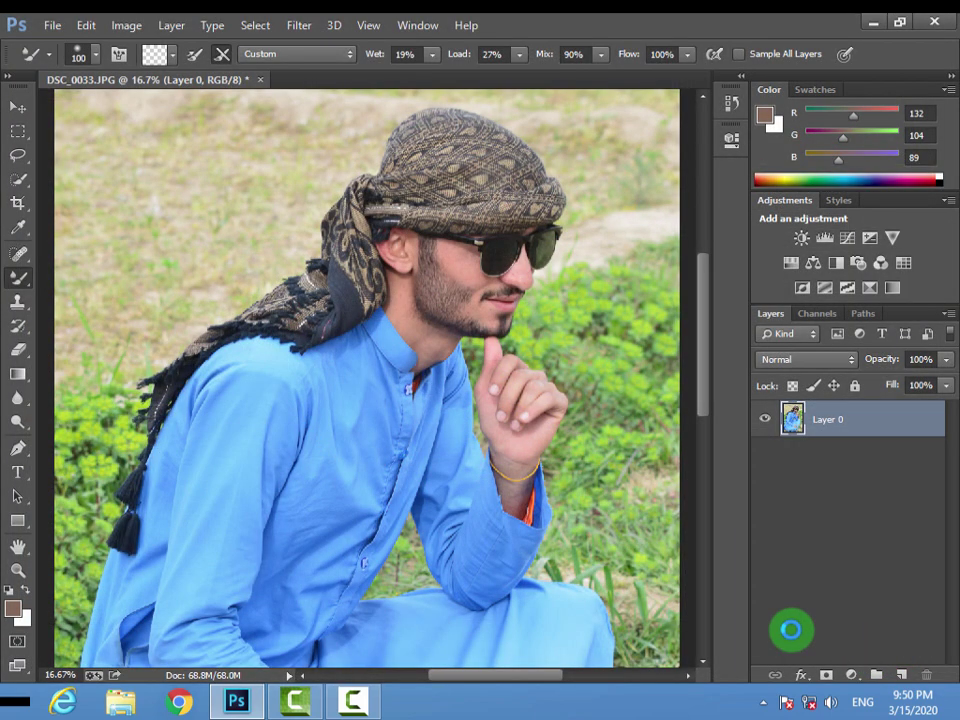
Remove the small spots on the man's cheek, beside the mouth and on the neck with the content-aware Spot Healing Brush at size 45
{"action": "scroll", "coordinate": [461, 228], "scroll_direction": "up", "scroll_amount": 2}
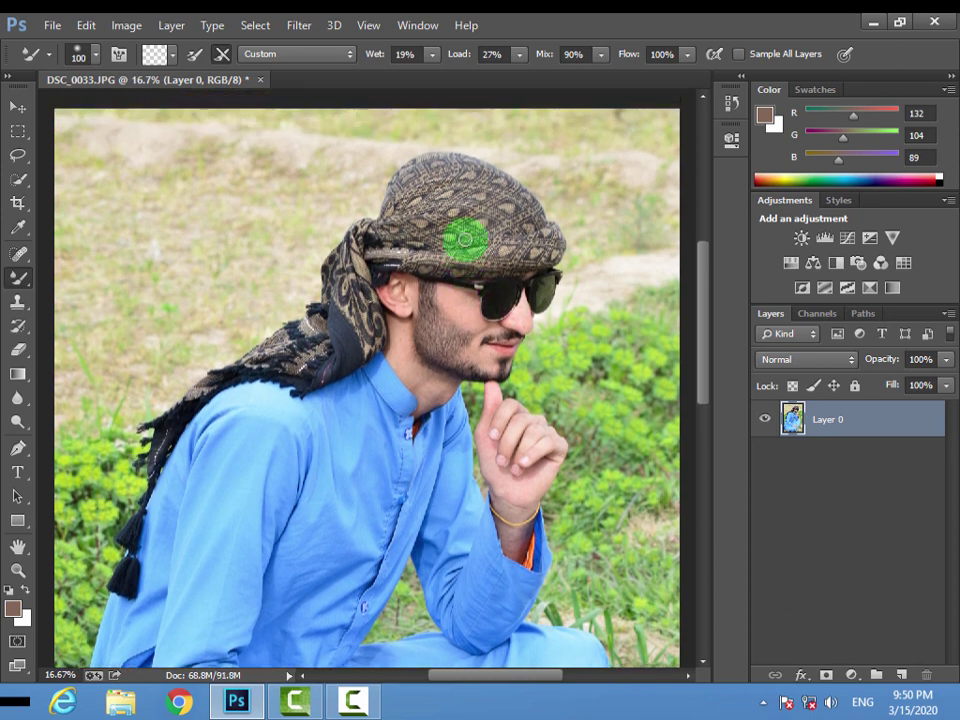
{"action": "key", "text": "ctrl+plus"}
{"action": "scroll", "coordinate": [461, 238], "scroll_direction": "up", "scroll_amount": 2}
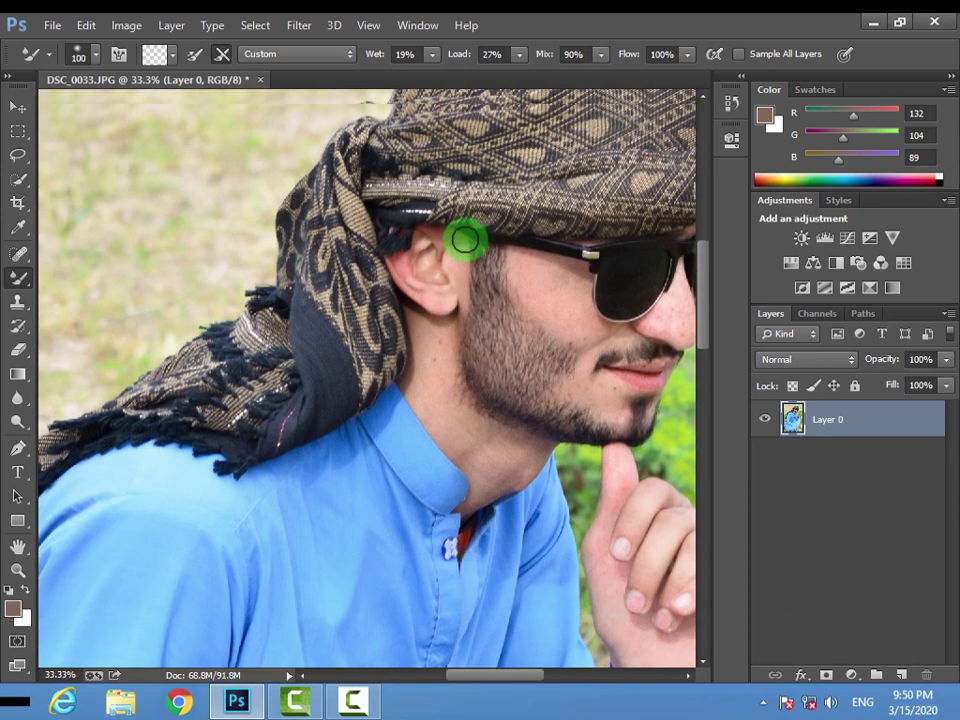
{"action": "left_click_drag", "start_coordinate": [497, 690], "coordinate": [535, 677]}
{"action": "scroll", "coordinate": [272, 248], "scroll_direction": "up", "scroll_amount": 1}
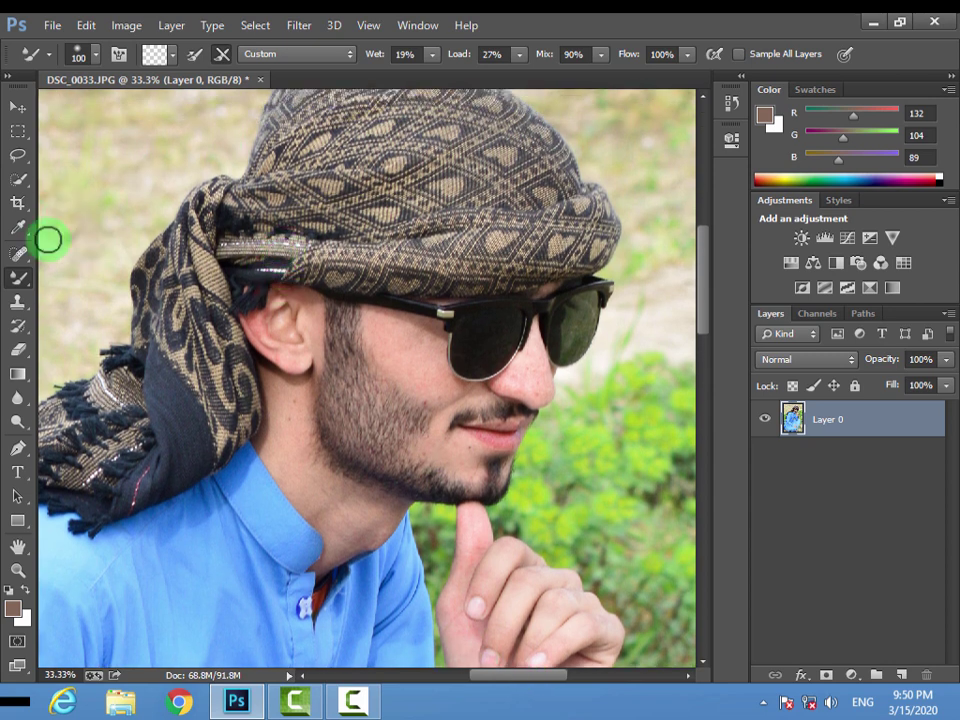
{"action": "left_click", "coordinate": [17, 255]}
{"action": "key", "text": "bracketright"}
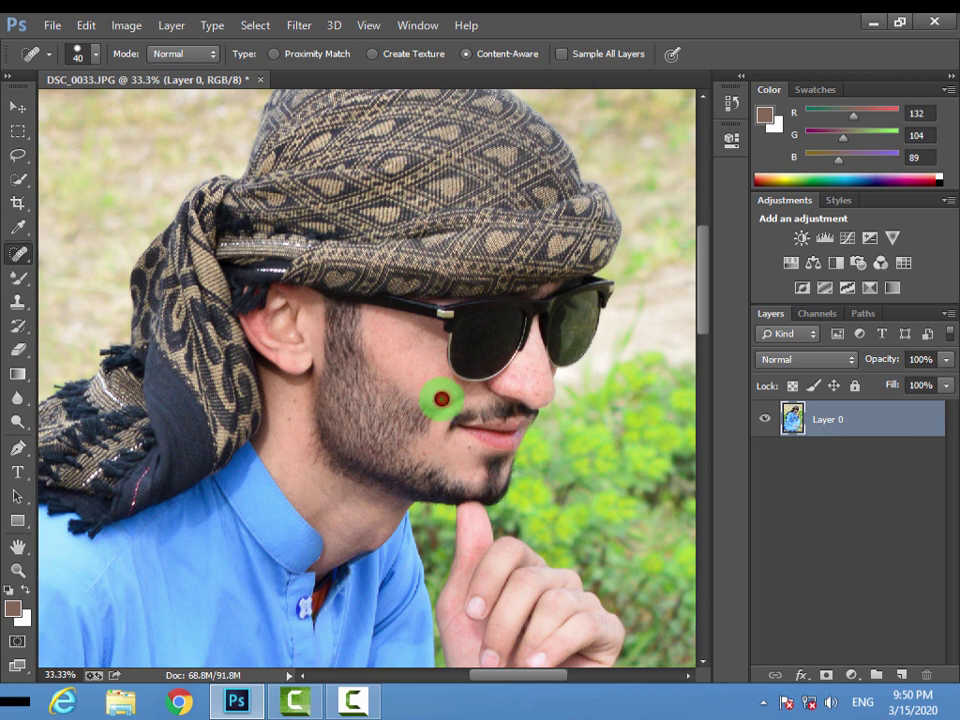
{"action": "left_click", "coordinate": [441, 399]}
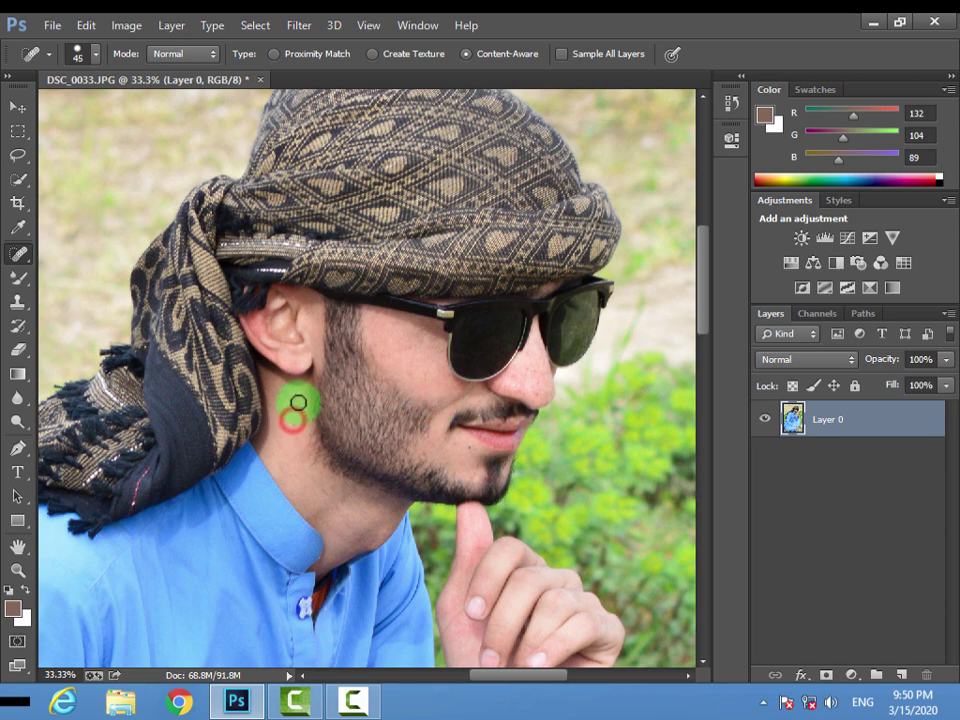
{"action": "left_click", "coordinate": [296, 396]}
{"action": "left_click", "coordinate": [467, 448]}
{"action": "left_click", "coordinate": [293, 424]}
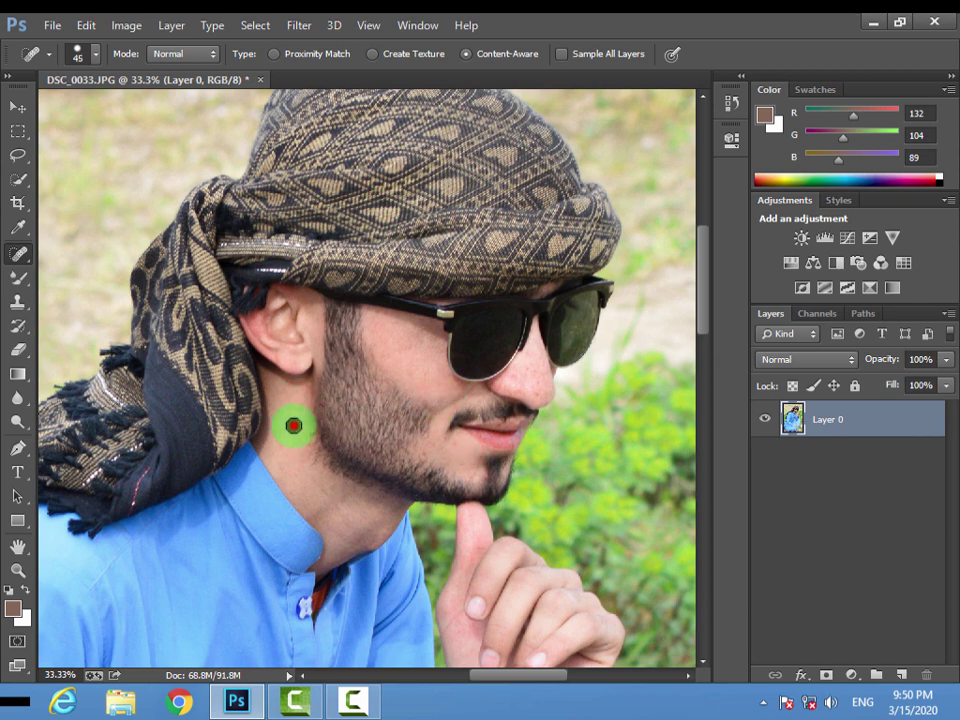
Clean the stray hairs along the cheek's beard line and the sideburn edge using the Clone Stamp at size 70 with sampled cheek skin
{"action": "scroll", "coordinate": [400, 420], "scroll_direction": "up", "scroll_amount": 3}
{"action": "scroll", "coordinate": [402, 421], "scroll_direction": "down", "scroll_amount": 4}
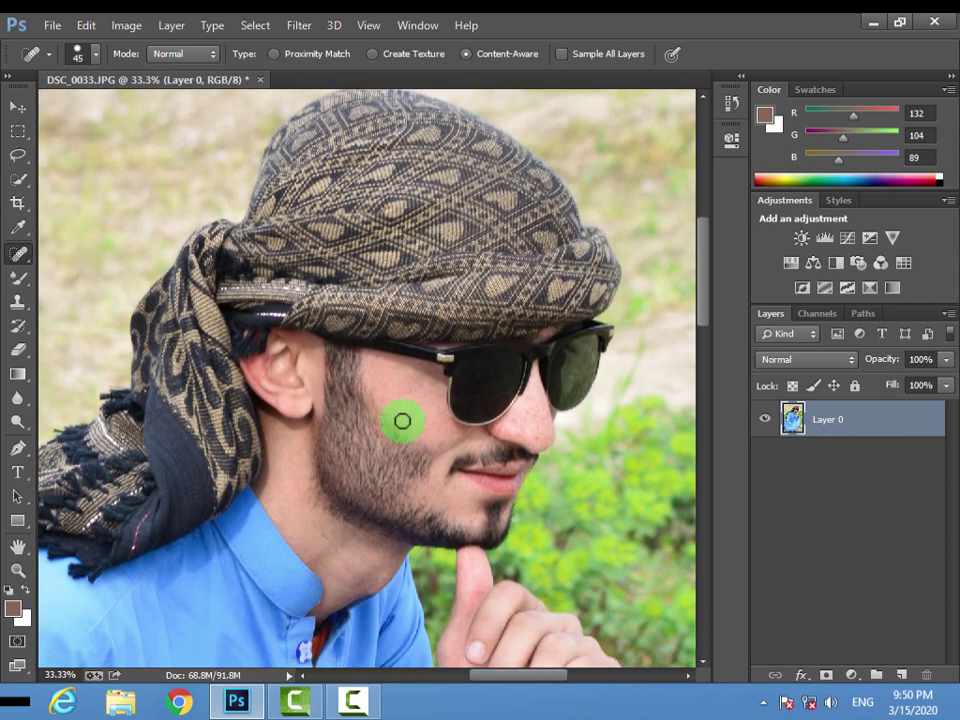
{"action": "scroll", "coordinate": [400, 421], "scroll_direction": "up", "scroll_amount": 1}
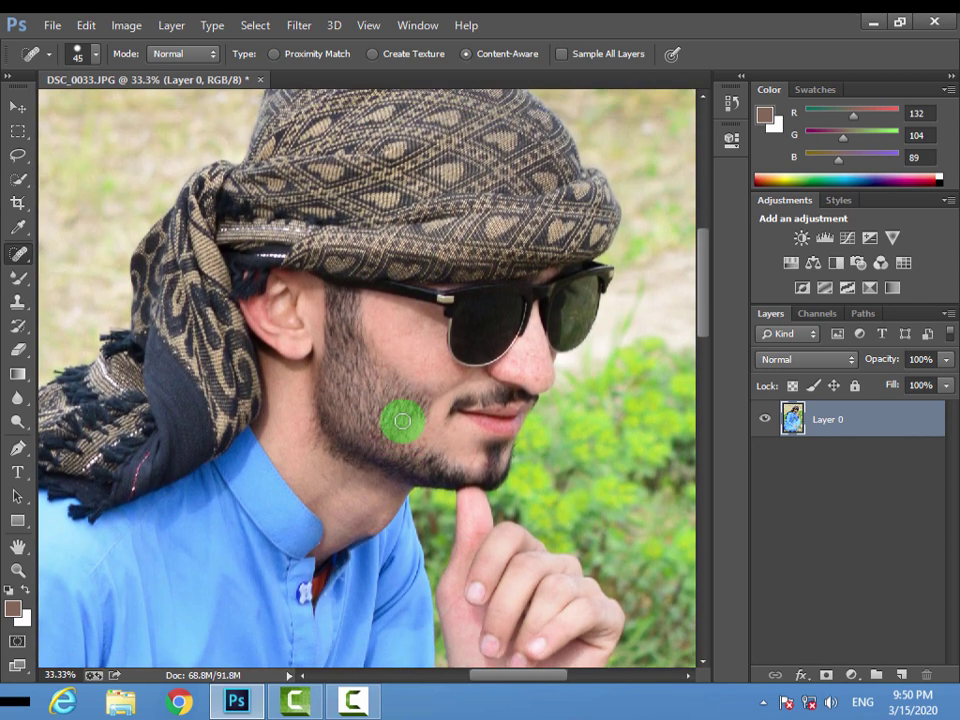
{"action": "left_click", "coordinate": [20, 302]}
{"action": "key", "text": "bracketright"}
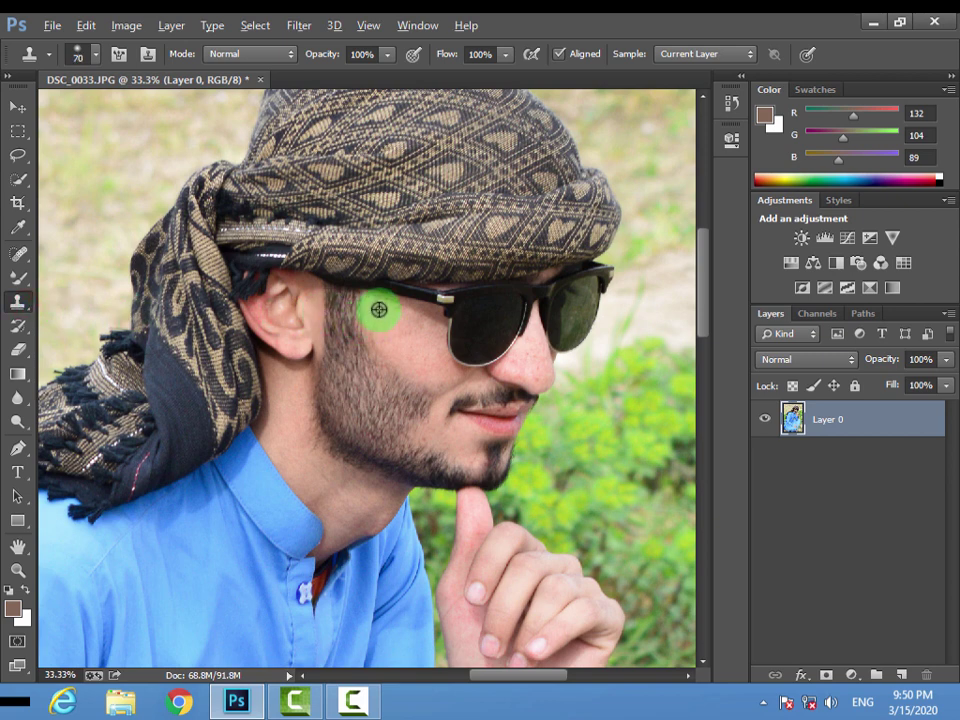
{"action": "left_click", "coordinate": [379, 310], "text": "alt"}
{"action": "mouse_move", "coordinate": [370, 327]}
{"action": "left_mouse_down"}
{"action": "mouse_move", "coordinate": [406, 378]}
{"action": "mouse_move", "coordinate": [390, 363]}
{"action": "mouse_move", "coordinate": [416, 382]}
{"action": "left_mouse_up"}
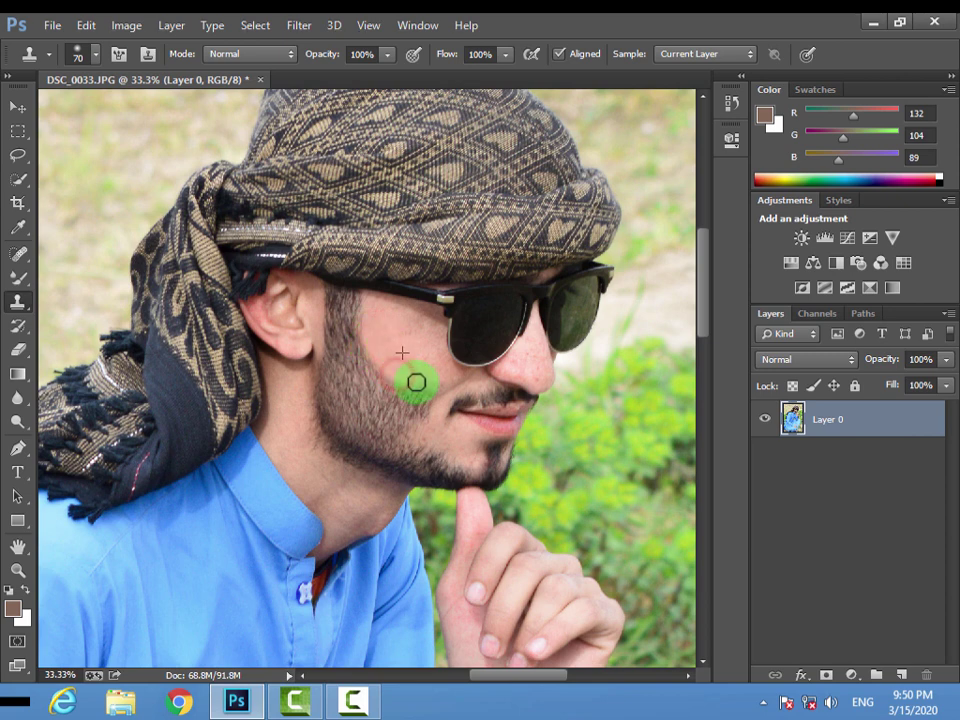
{"action": "left_click", "coordinate": [389, 346], "text": "alt"}
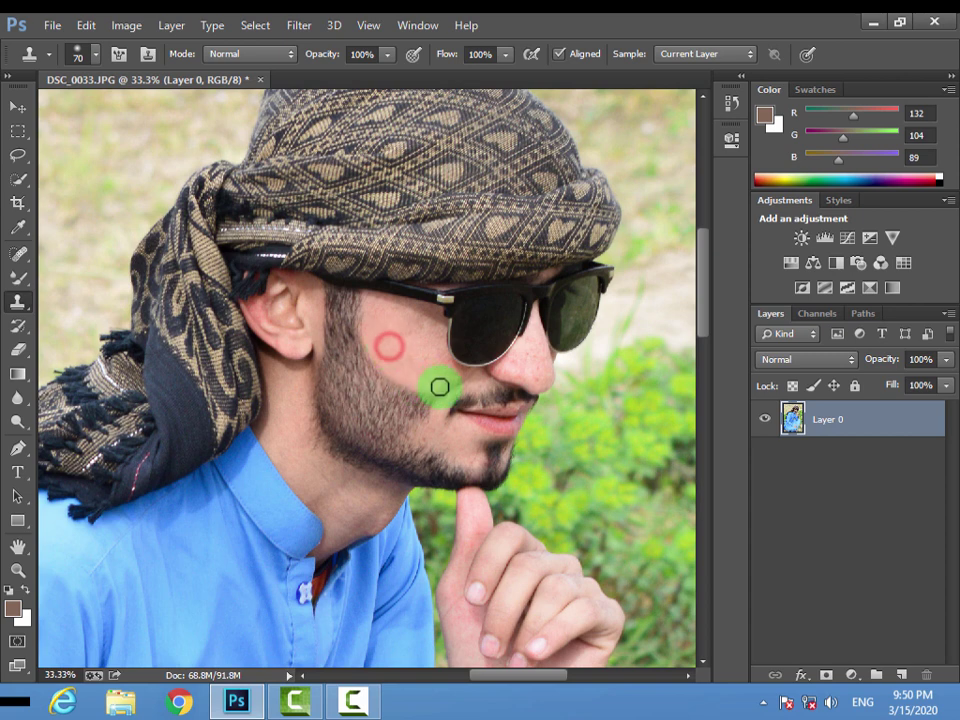
{"action": "left_click", "coordinate": [439, 387]}
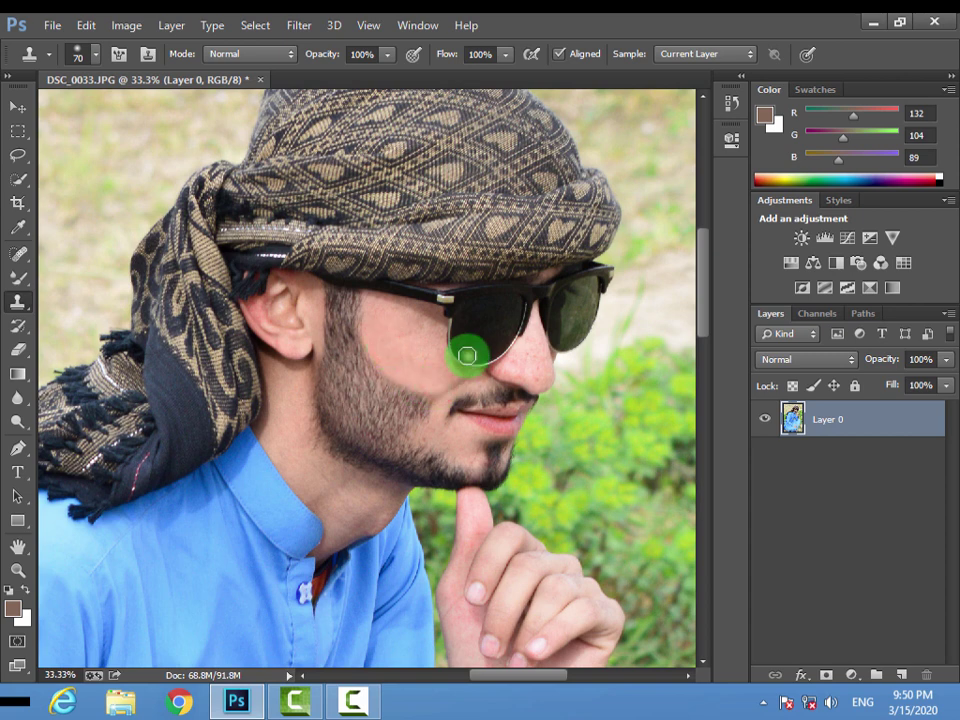
{"action": "left_click", "coordinate": [411, 380]}
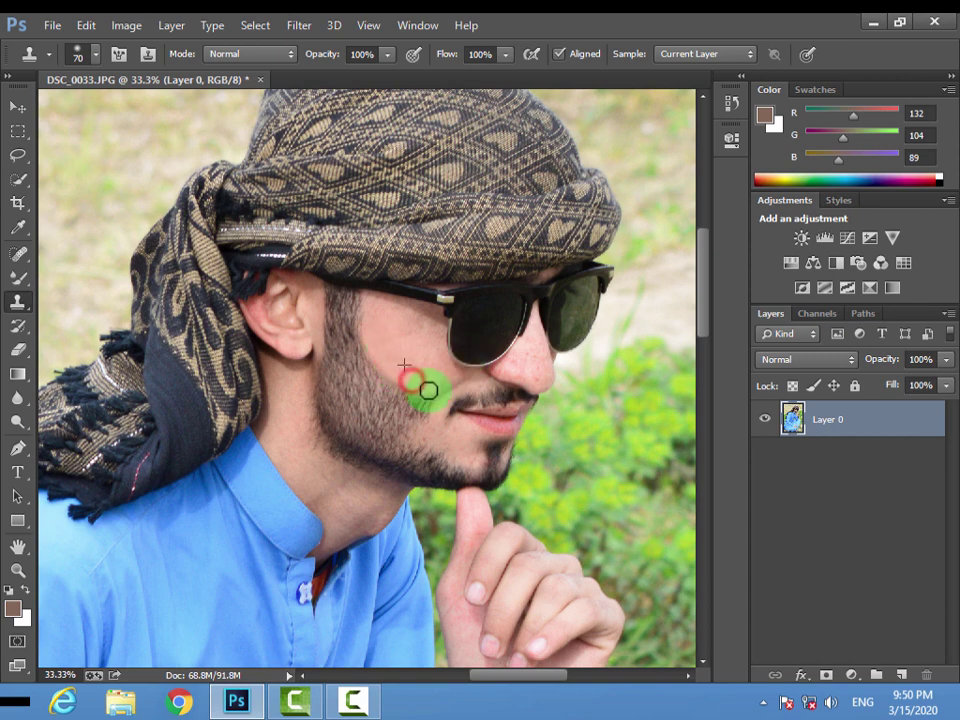
{"action": "left_click", "coordinate": [372, 302]}
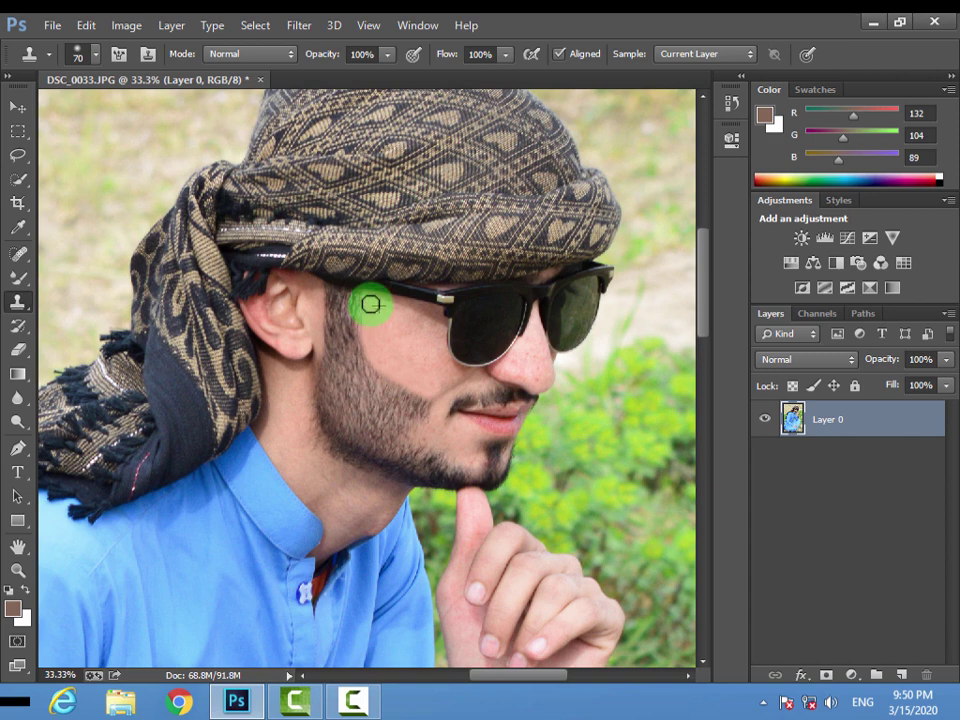
{"action": "mouse_move", "coordinate": [369, 310]}
{"action": "left_mouse_down"}
{"action": "mouse_move", "coordinate": [377, 306]}
{"action": "mouse_move", "coordinate": [369, 300]}
{"action": "mouse_move", "coordinate": [366, 335]}
{"action": "left_mouse_up"}
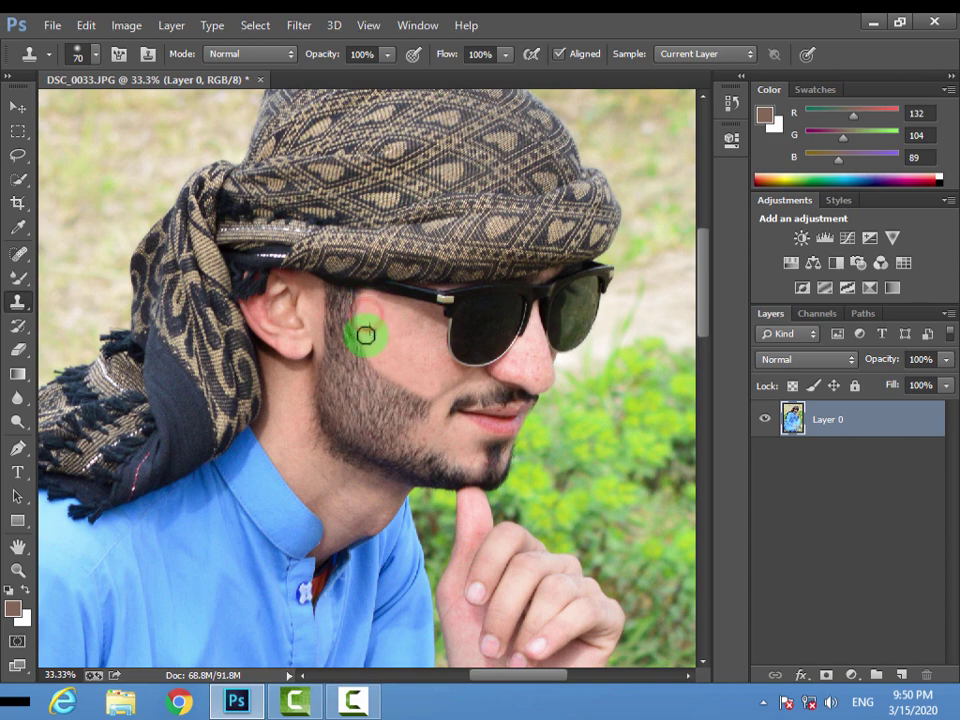
Clone clean neck skin over the stray hairs along the beard's lower edge under the jaw
{"action": "scroll", "coordinate": [415, 348], "scroll_direction": "down", "scroll_amount": 4}
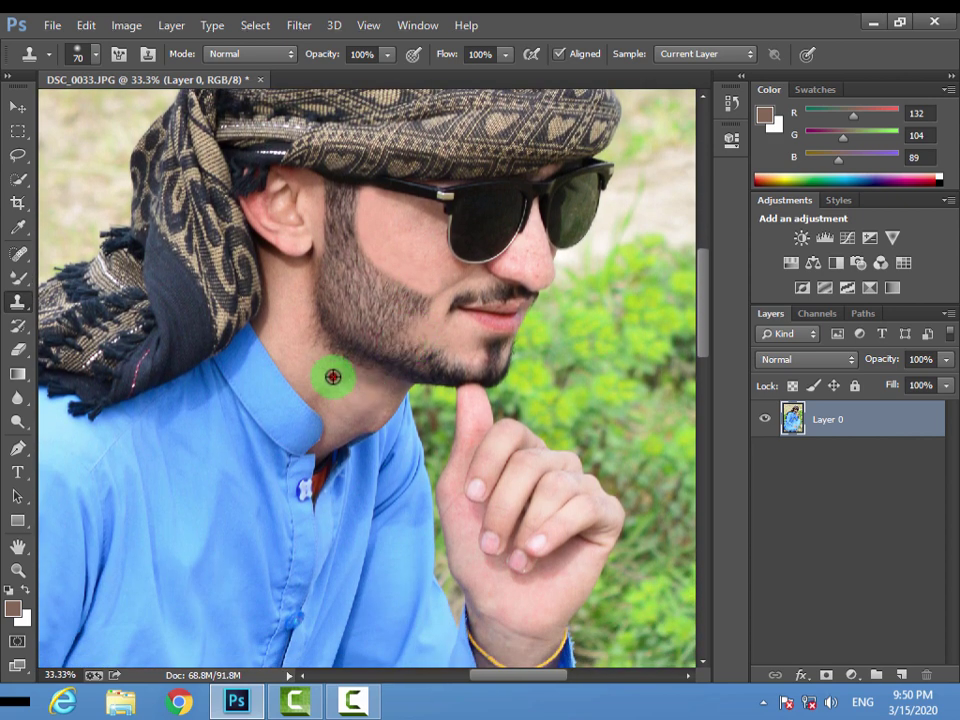
{"action": "left_click", "coordinate": [332, 358]}
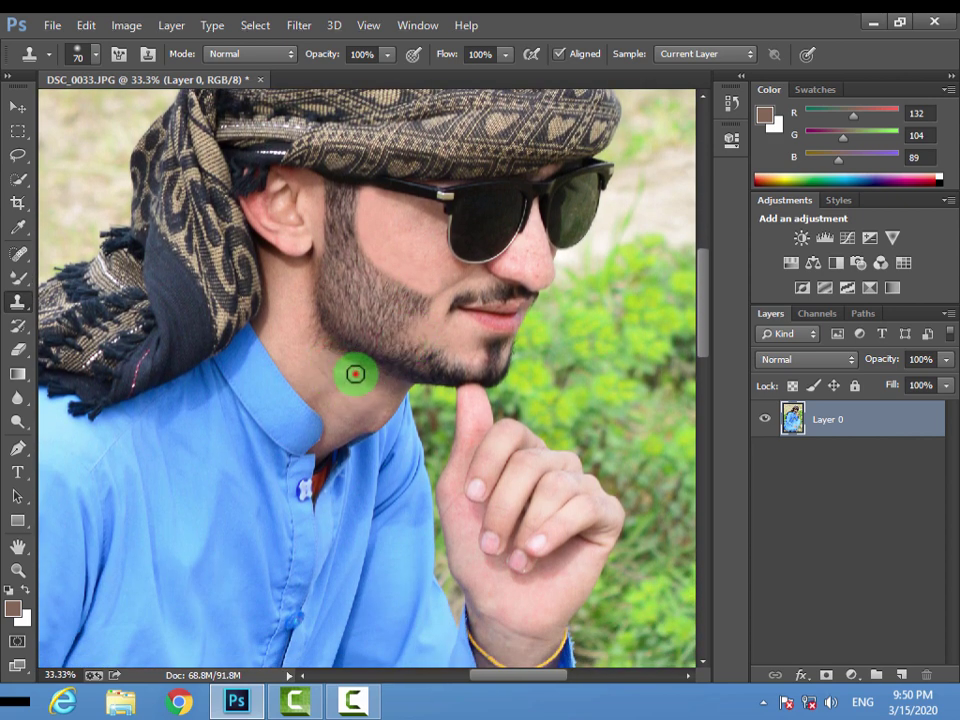
{"action": "left_click", "coordinate": [355, 373], "text": "alt"}
{"action": "left_click", "coordinate": [391, 390]}
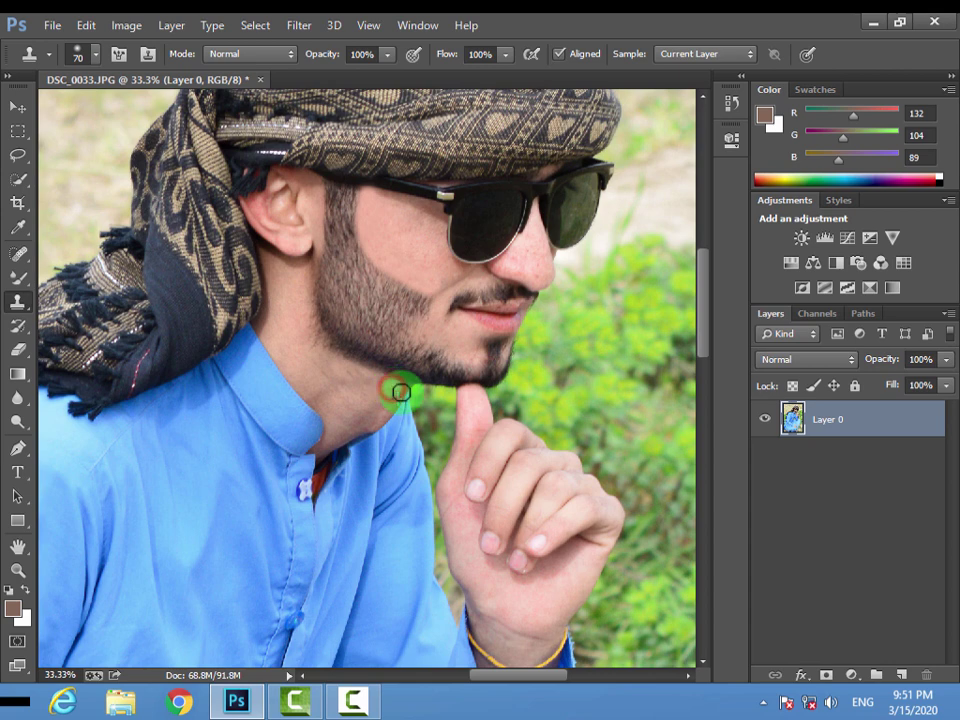
Smooth the neck skin below the ear by repeatedly sampling and cloning nearby clean skin, and retouch beside the lips
{"action": "scroll", "coordinate": [336, 414], "scroll_direction": "up", "scroll_amount": 2}
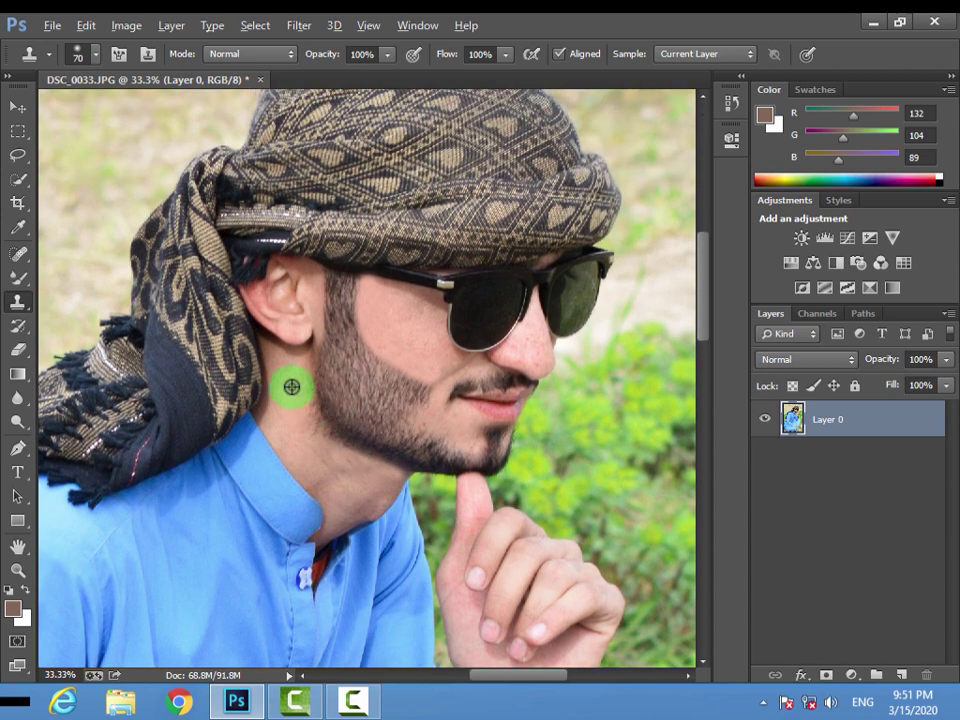
{"action": "left_click", "coordinate": [300, 381], "text": "alt"}
{"action": "left_click", "coordinate": [306, 403]}
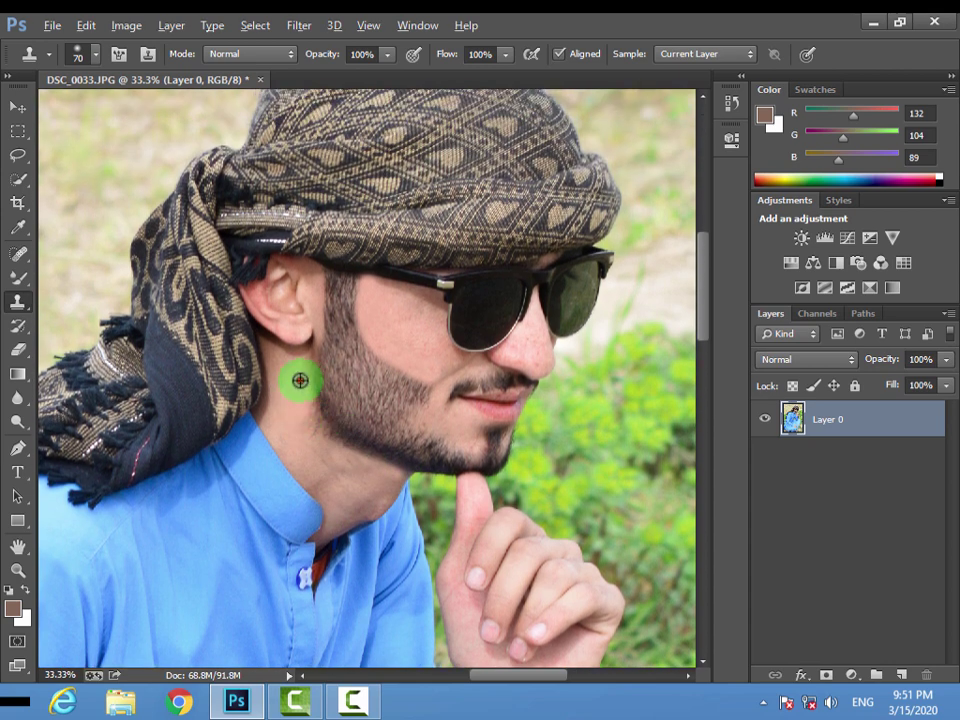
{"action": "left_click", "coordinate": [300, 380], "text": "alt"}
{"action": "left_click", "coordinate": [301, 403]}
{"action": "left_click", "coordinate": [301, 403], "text": "alt"}
{"action": "left_click", "coordinate": [296, 423]}
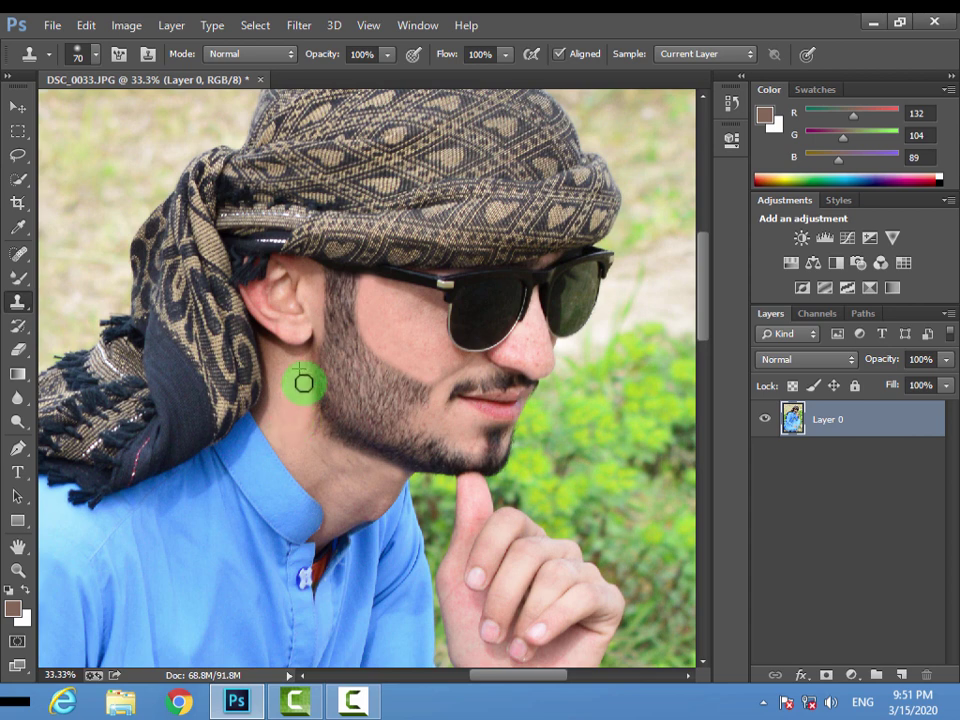
{"action": "left_click", "coordinate": [301, 377], "text": "alt"}
{"action": "scroll", "coordinate": [302, 369], "scroll_direction": "up", "scroll_amount": 1}
{"action": "left_click_drag", "start_coordinate": [493, 444], "coordinate": [504, 449]}
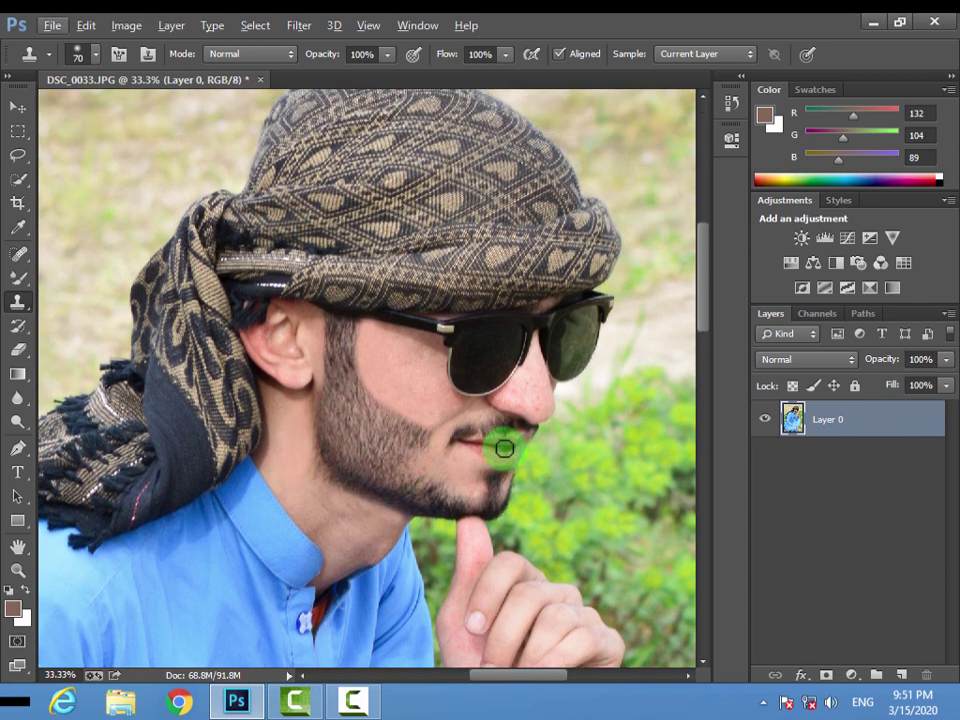
Set up the Brush with a light pink skin colour sampled from the cheek, 24% opacity and 53% flow
{"action": "scroll", "coordinate": [443, 429], "scroll_direction": "down", "scroll_amount": 1}
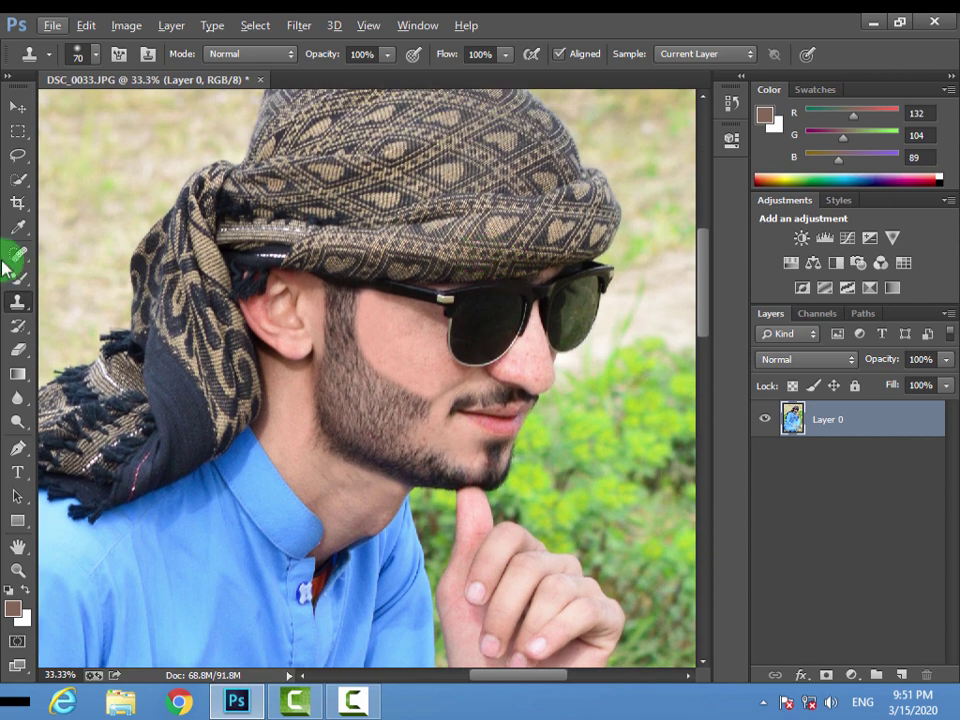
{"action": "left_click_drag", "start_coordinate": [15, 278], "coordinate": [79, 285]}
{"action": "left_click_drag", "start_coordinate": [358, 379], "coordinate": [401, 360]}
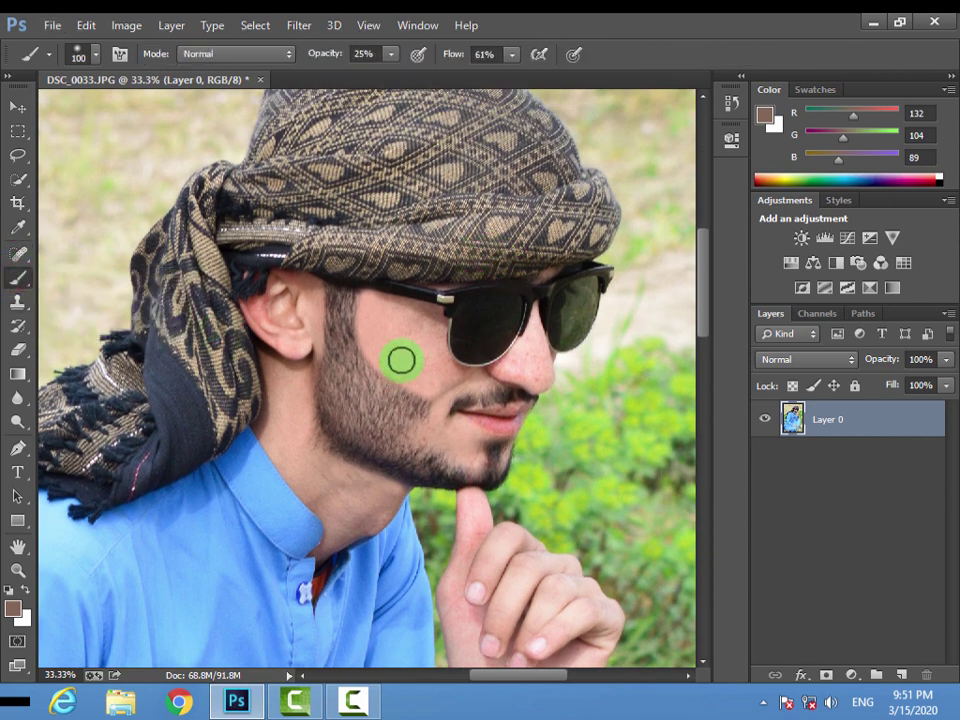
{"action": "left_click", "coordinate": [412, 340], "text": "alt"}
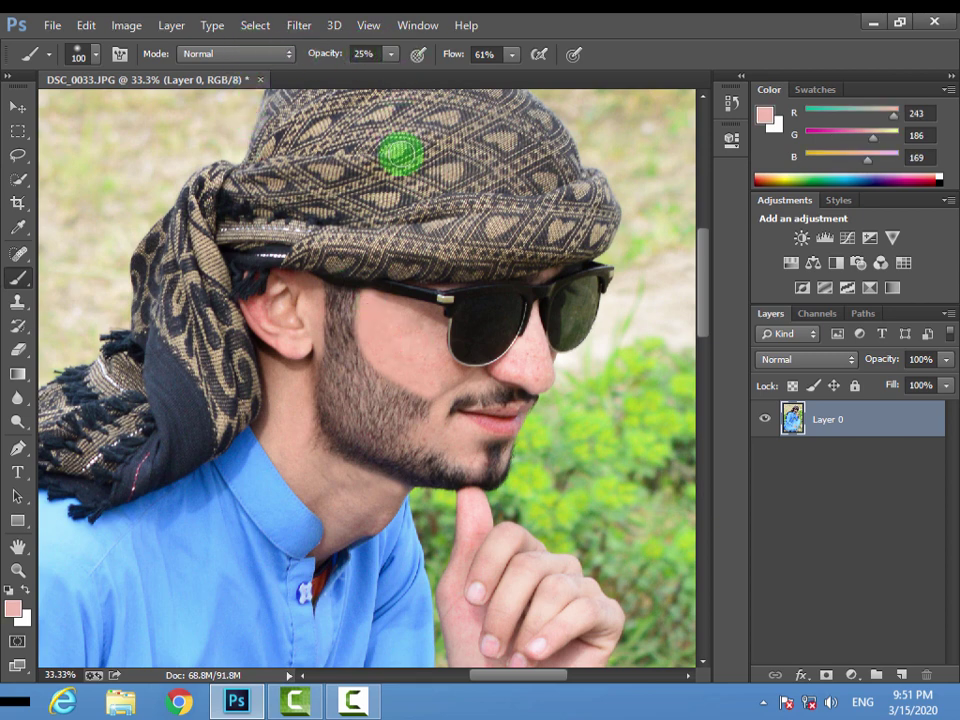
{"action": "left_click", "coordinate": [391, 54]}
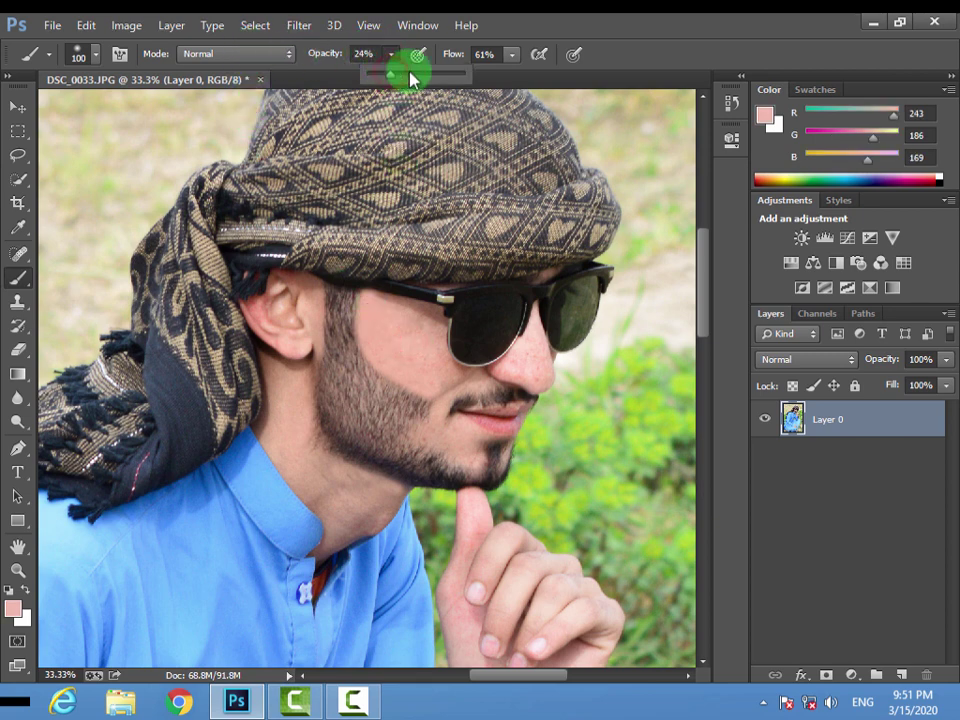
{"action": "left_click", "coordinate": [511, 54]}
{"action": "left_click_drag", "start_coordinate": [514, 69], "coordinate": [504, 78]}
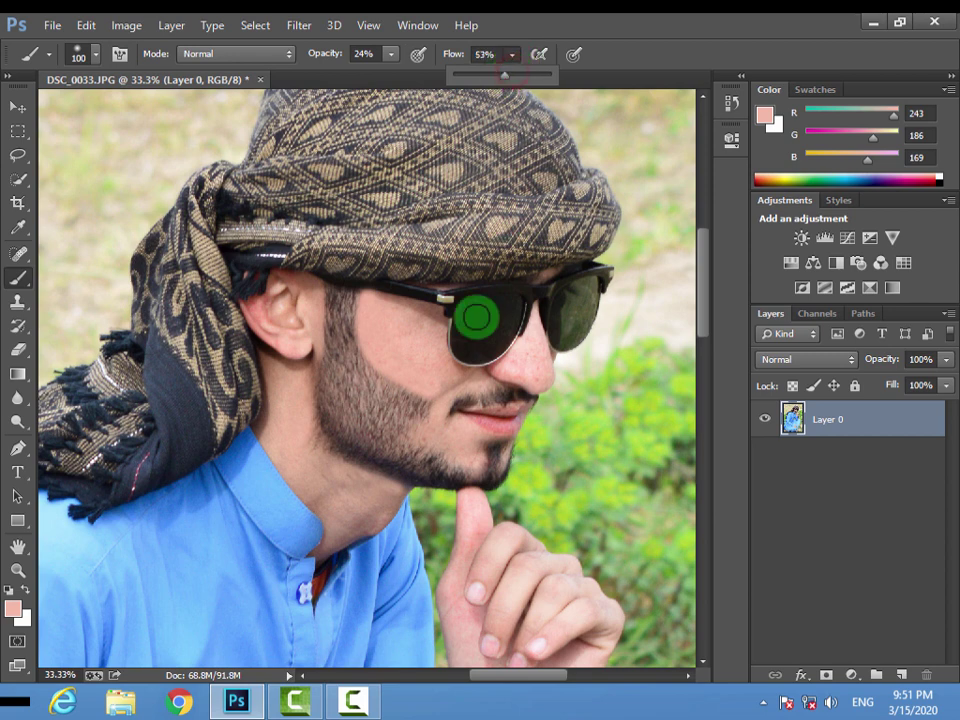
Paint over the skin of the cheek, nose and area beside the mouth with the sampled colour at brush size 125
{"action": "left_click", "coordinate": [410, 389]}
{"action": "mouse_move", "coordinate": [412, 379]}
{"action": "left_mouse_down"}
{"action": "mouse_move", "coordinate": [400, 354]}
{"action": "mouse_move", "coordinate": [423, 349]}
{"action": "left_mouse_up"}
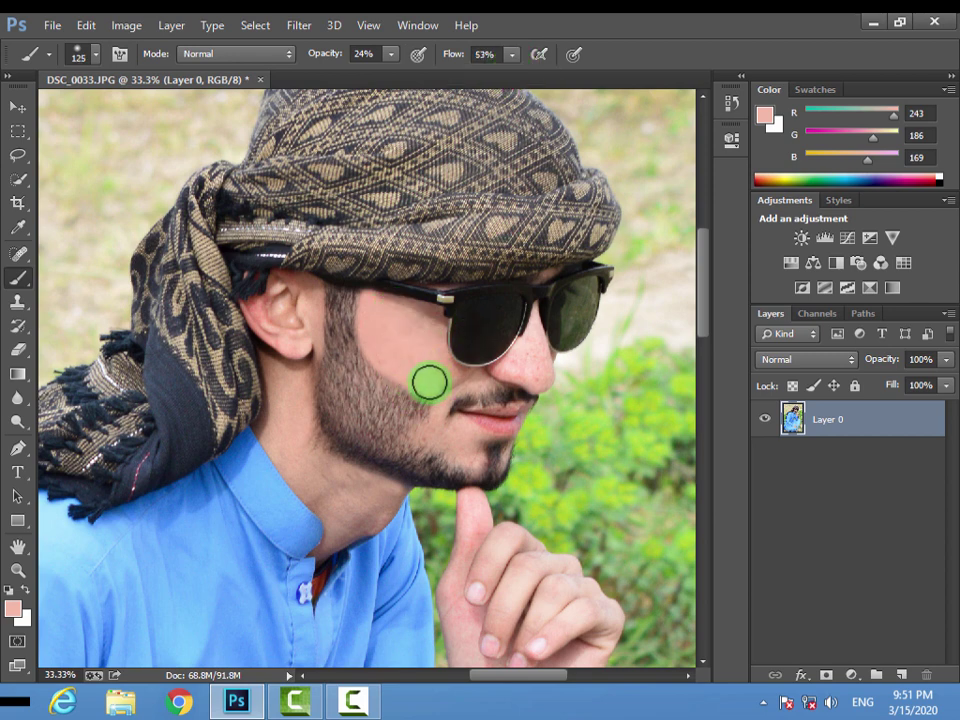
{"action": "mouse_move", "coordinate": [527, 366]}
{"action": "left_mouse_down"}
{"action": "mouse_move", "coordinate": [540, 366]}
{"action": "mouse_move", "coordinate": [466, 442]}
{"action": "left_mouse_up"}
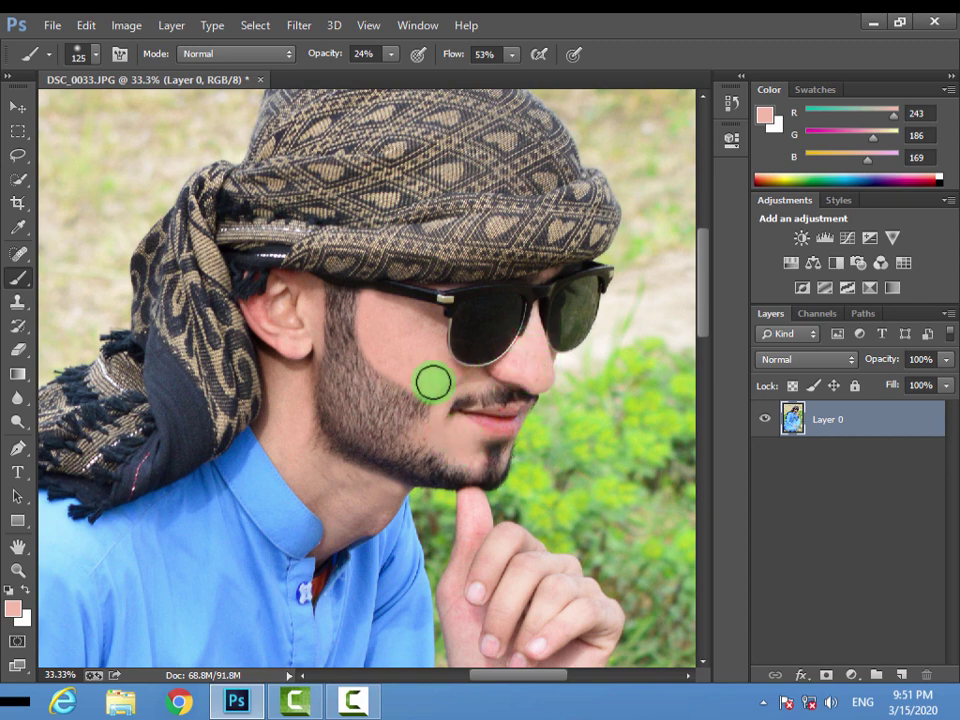
{"action": "mouse_move", "coordinate": [441, 373]}
{"action": "left_mouse_down"}
{"action": "mouse_move", "coordinate": [391, 349]}
{"action": "mouse_move", "coordinate": [392, 335]}
{"action": "mouse_move", "coordinate": [415, 350]}
{"action": "mouse_move", "coordinate": [428, 337]}
{"action": "mouse_move", "coordinate": [366, 359]}
{"action": "mouse_move", "coordinate": [317, 410]}
{"action": "mouse_move", "coordinate": [278, 402]}
{"action": "left_mouse_up"}
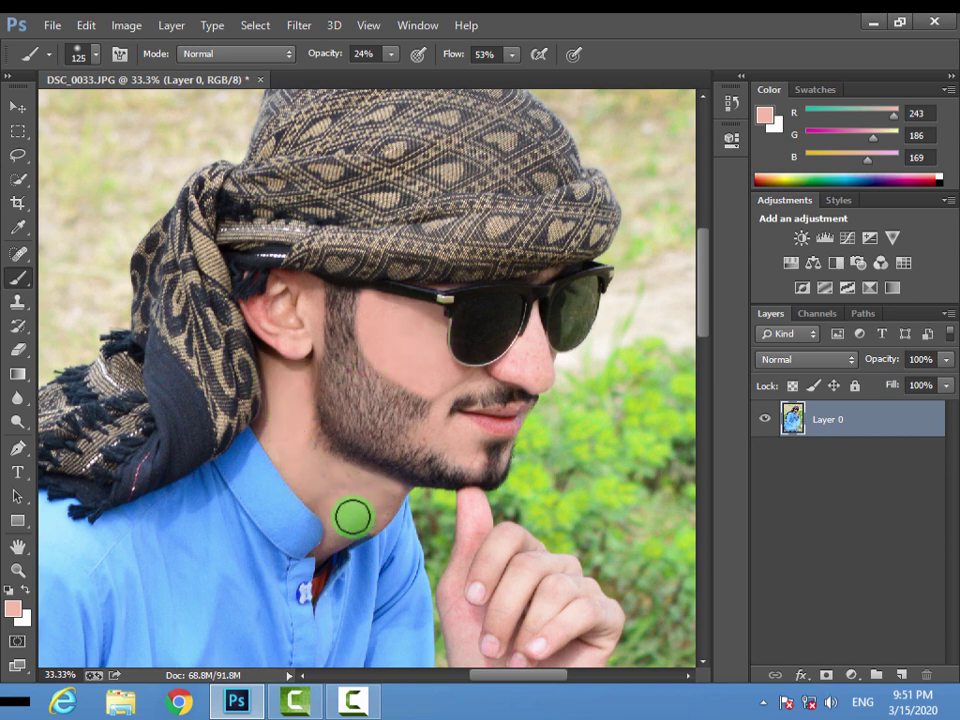
Even out the neck skin from below the ear down to the shirt collar by painting it with the sampled skin tone
{"action": "mouse_move", "coordinate": [352, 517]}
{"action": "left_mouse_down"}
{"action": "mouse_move", "coordinate": [345, 547]}
{"action": "mouse_move", "coordinate": [341, 524]}
{"action": "mouse_move", "coordinate": [364, 492]}
{"action": "mouse_move", "coordinate": [335, 489]}
{"action": "mouse_move", "coordinate": [320, 471]}
{"action": "mouse_move", "coordinate": [358, 481]}
{"action": "left_mouse_up"}
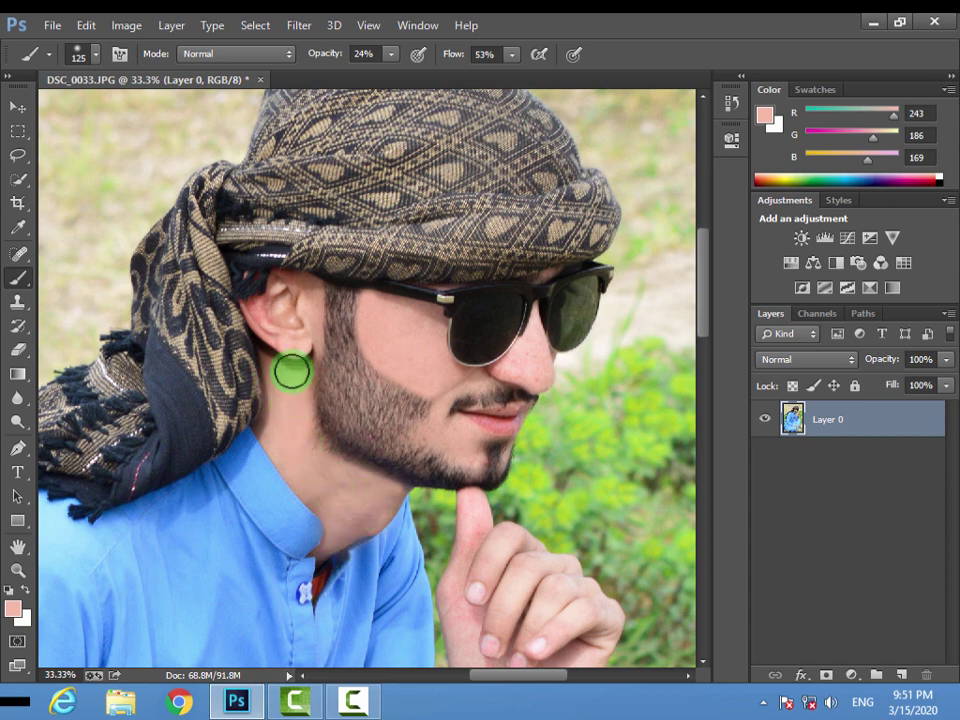
{"action": "mouse_move", "coordinate": [291, 371]}
{"action": "left_mouse_down"}
{"action": "mouse_move", "coordinate": [274, 313]}
{"action": "mouse_move", "coordinate": [281, 293]}
{"action": "mouse_move", "coordinate": [306, 295]}
{"action": "mouse_move", "coordinate": [313, 350]}
{"action": "mouse_move", "coordinate": [272, 396]}
{"action": "mouse_move", "coordinate": [338, 502]}
{"action": "mouse_move", "coordinate": [346, 504]}
{"action": "mouse_move", "coordinate": [340, 458]}
{"action": "mouse_move", "coordinate": [357, 470]}
{"action": "mouse_move", "coordinate": [352, 461]}
{"action": "mouse_move", "coordinate": [369, 450]}
{"action": "mouse_move", "coordinate": [352, 434]}
{"action": "mouse_move", "coordinate": [324, 430]}
{"action": "mouse_move", "coordinate": [355, 449]}
{"action": "left_mouse_up"}
{"action": "scroll", "coordinate": [343, 484], "scroll_direction": "down", "scroll_amount": 2}
{"action": "scroll", "coordinate": [350, 440], "scroll_direction": "down", "scroll_amount": 2}
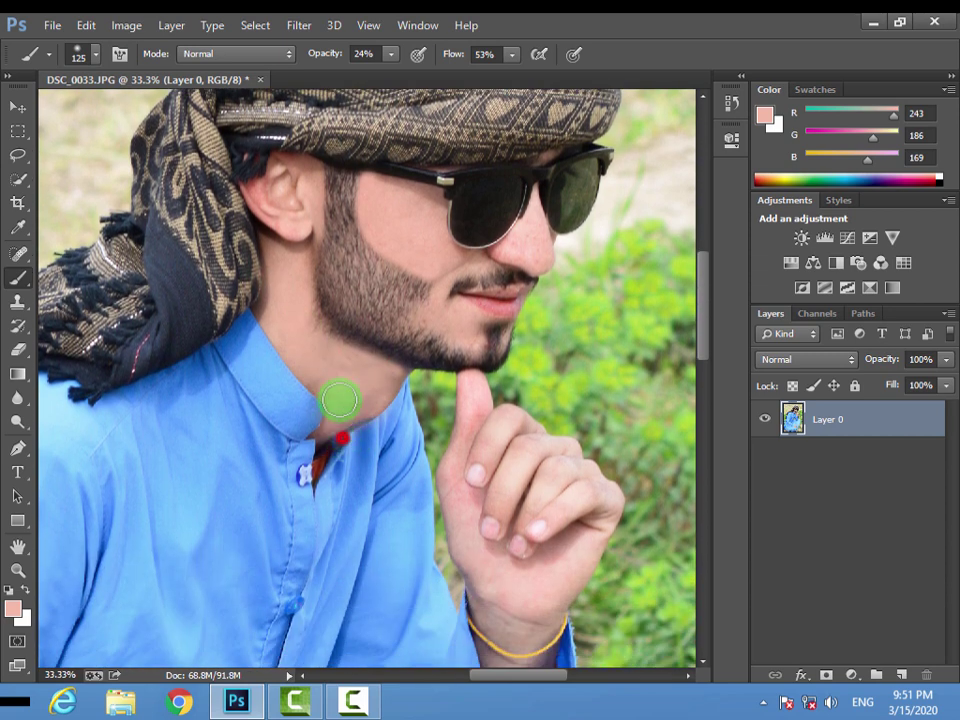
{"action": "scroll", "coordinate": [350, 395], "scroll_direction": "down", "scroll_amount": 2}
Brush the sampled skin tone over the area below the lips and the tip of the nose
{"action": "scroll", "coordinate": [364, 407], "scroll_direction": "up", "scroll_amount": 4}
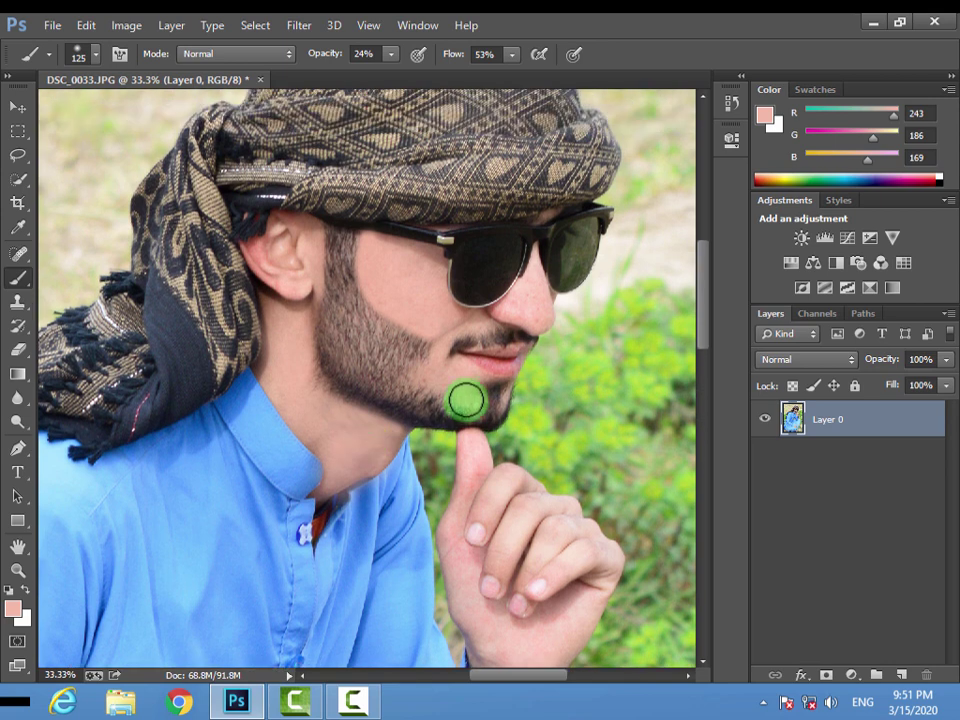
{"action": "mouse_move", "coordinate": [466, 385]}
{"action": "left_mouse_down"}
{"action": "mouse_move", "coordinate": [450, 387]}
{"action": "mouse_move", "coordinate": [486, 388]}
{"action": "left_mouse_up"}
{"action": "mouse_move", "coordinate": [538, 306]}
{"action": "left_mouse_down"}
{"action": "mouse_move", "coordinate": [536, 281]}
{"action": "mouse_move", "coordinate": [543, 318]}
{"action": "left_mouse_up"}
{"action": "scroll", "coordinate": [470, 318], "scroll_direction": "up", "scroll_amount": 3}
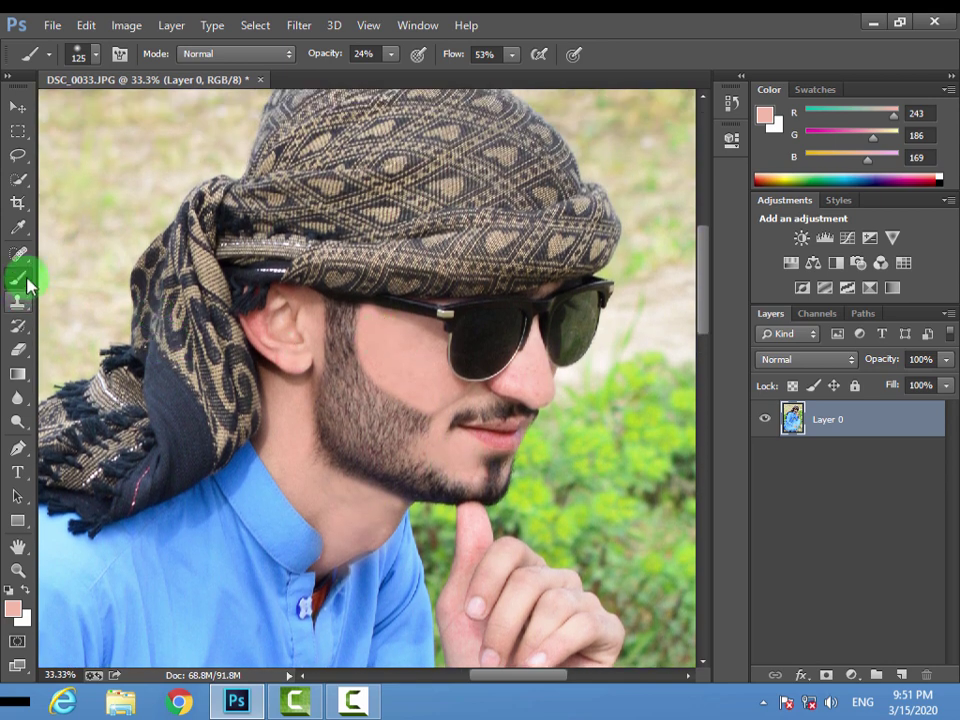
Smooth the skin on the cheek, nose and beside the mouth with the Mixer Brush at size 100
{"action": "right_click", "coordinate": [28, 283]}
{"action": "left_click", "coordinate": [77, 326]}
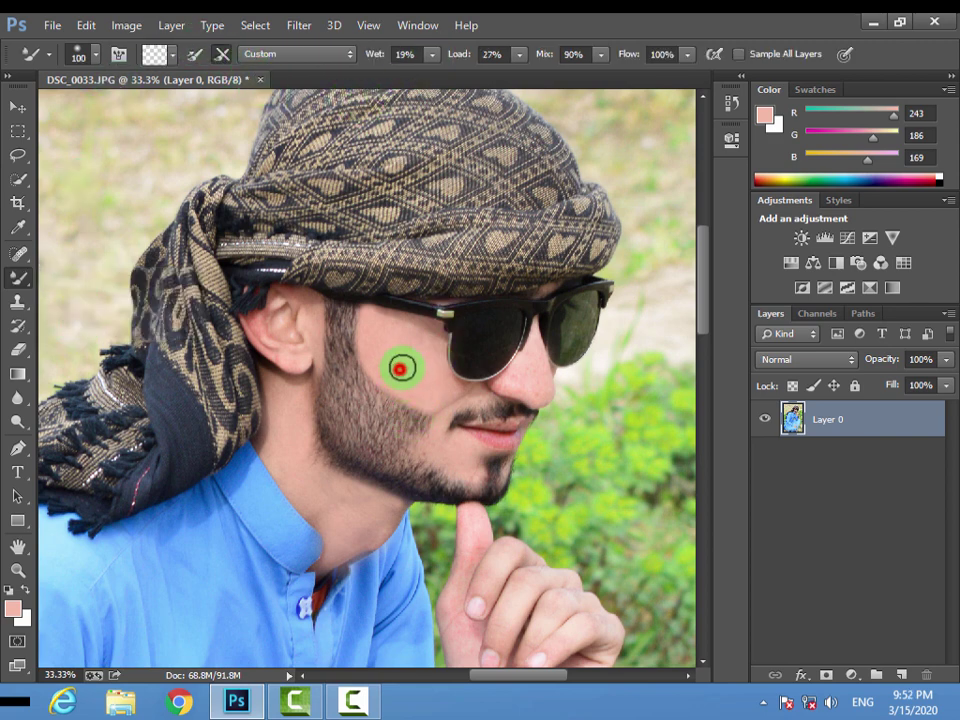
{"action": "left_click_drag", "start_coordinate": [399, 369], "coordinate": [416, 368]}
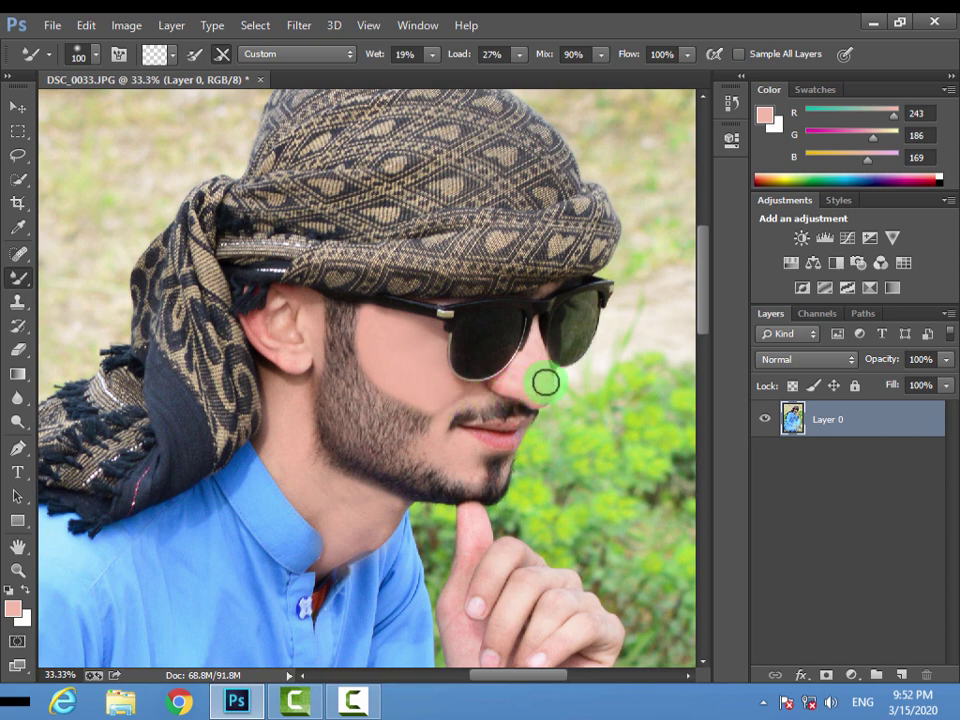
{"action": "left_click", "coordinate": [542, 384]}
{"action": "mouse_move", "coordinate": [531, 359]}
{"action": "left_mouse_down"}
{"action": "mouse_move", "coordinate": [498, 424]}
{"action": "mouse_move", "coordinate": [536, 343]}
{"action": "mouse_move", "coordinate": [542, 364]}
{"action": "mouse_move", "coordinate": [528, 385]}
{"action": "mouse_move", "coordinate": [454, 452]}
{"action": "mouse_move", "coordinate": [463, 461]}
{"action": "mouse_move", "coordinate": [460, 453]}
{"action": "left_mouse_up"}
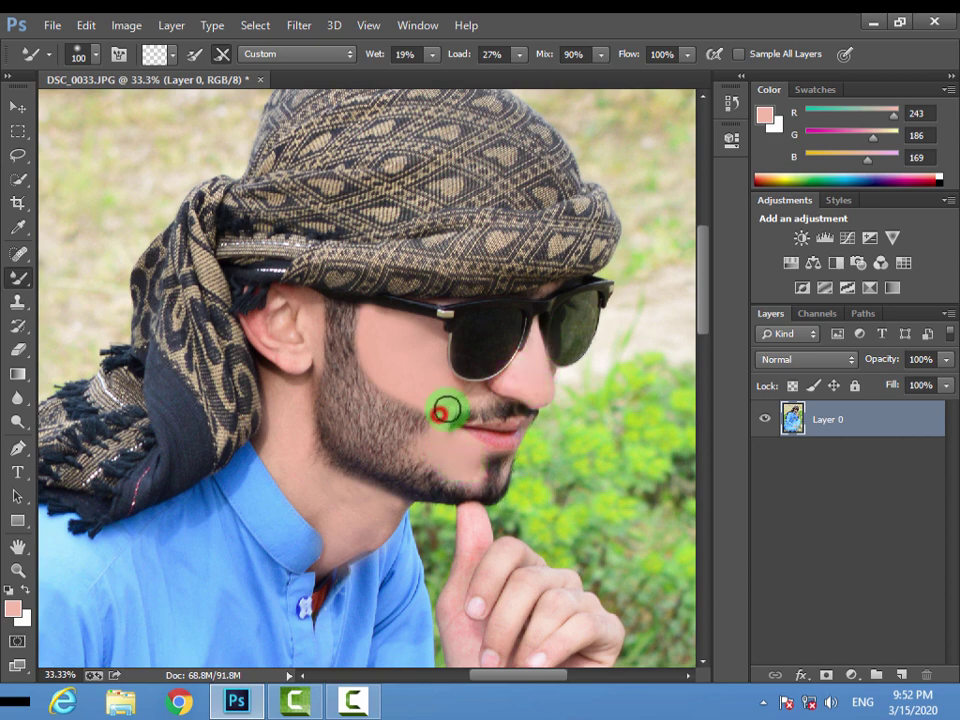
{"action": "mouse_move", "coordinate": [446, 409]}
{"action": "left_mouse_down"}
{"action": "mouse_move", "coordinate": [477, 392]}
{"action": "mouse_move", "coordinate": [432, 398]}
{"action": "left_mouse_up"}
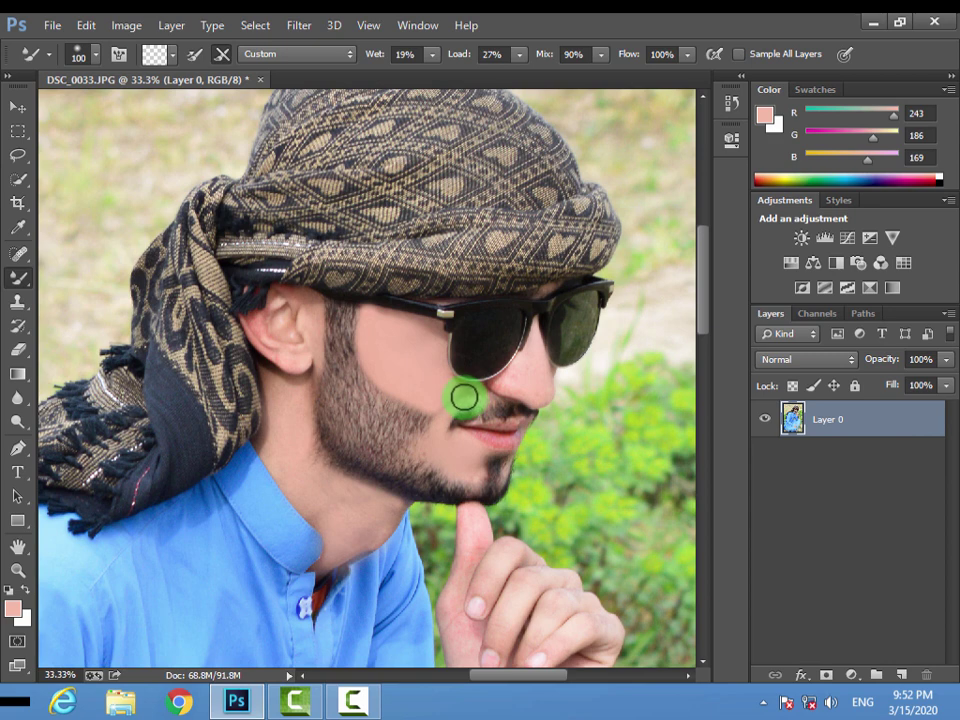
Blend the skin above the moustache with the Mixer Brush at size 60, and the neck down to the collar at size 100
{"action": "key", "text": "bracketleft"}
{"action": "mouse_move", "coordinate": [463, 397]}
{"action": "left_mouse_down"}
{"action": "mouse_move", "coordinate": [490, 401]}
{"action": "mouse_move", "coordinate": [450, 385]}
{"action": "mouse_move", "coordinate": [465, 382]}
{"action": "mouse_move", "coordinate": [439, 420]}
{"action": "mouse_move", "coordinate": [454, 403]}
{"action": "mouse_move", "coordinate": [518, 393]}
{"action": "left_mouse_up"}
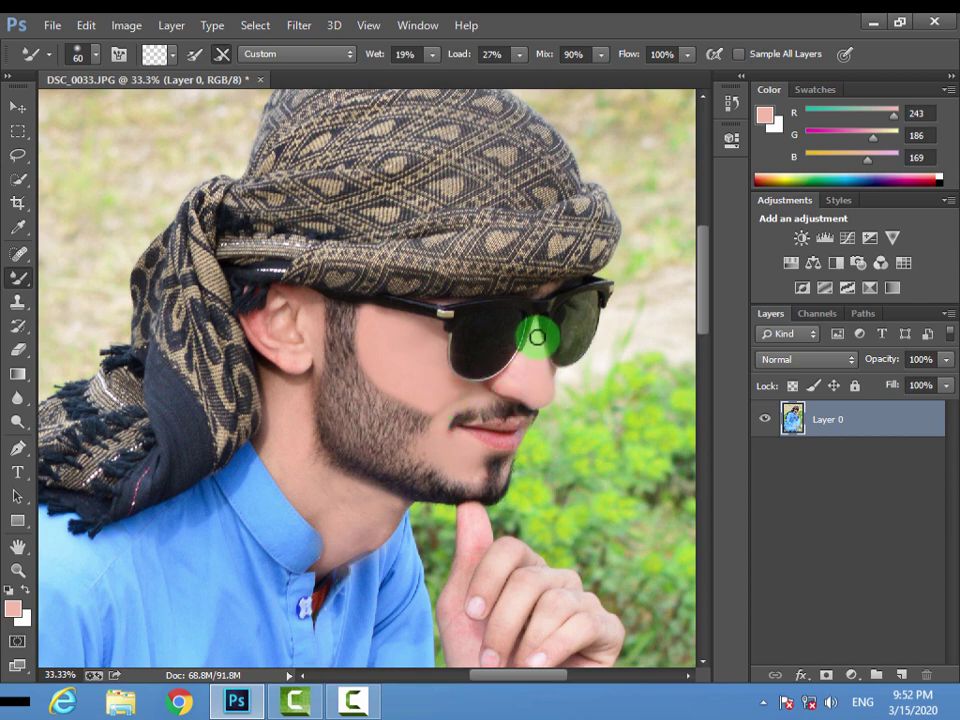
{"action": "scroll", "coordinate": [510, 340], "scroll_direction": "down", "scroll_amount": 5}
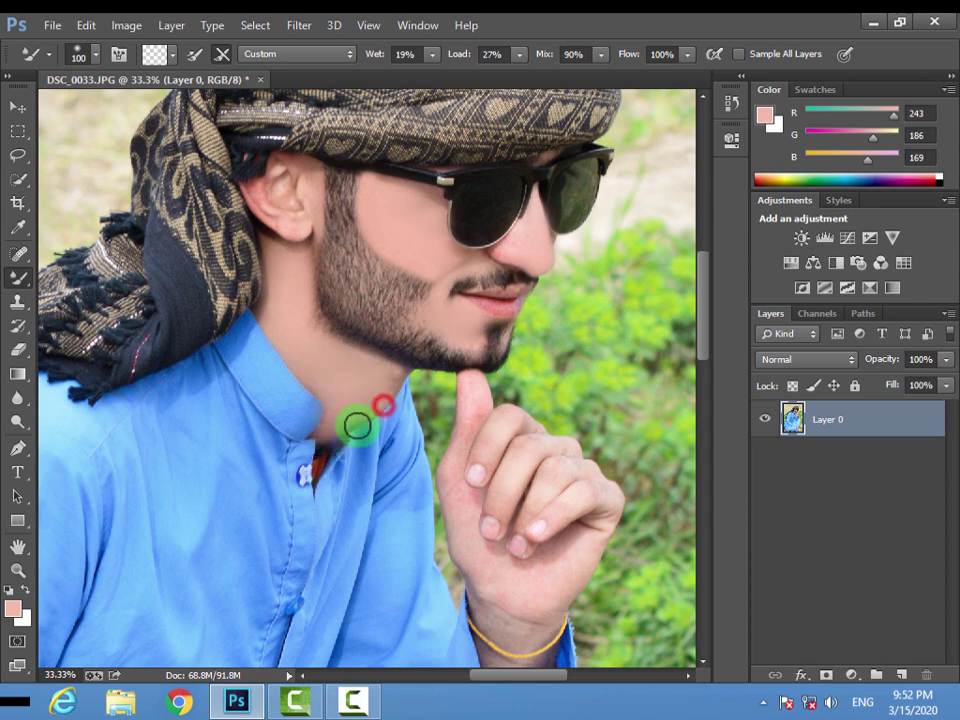
{"action": "left_click_drag", "start_coordinate": [357, 426], "coordinate": [334, 433]}
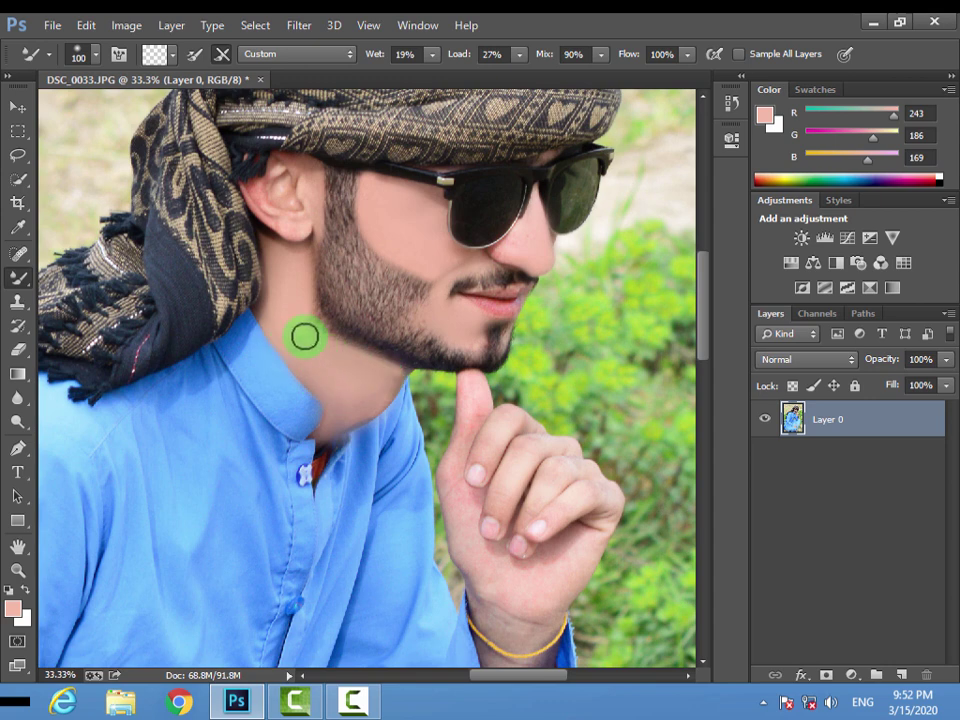
Add a Selective Color adjustment layer and set its Blacks to Magenta +21% and Black +30%
{"action": "scroll", "coordinate": [296, 300], "scroll_direction": "down", "scroll_amount": 3}
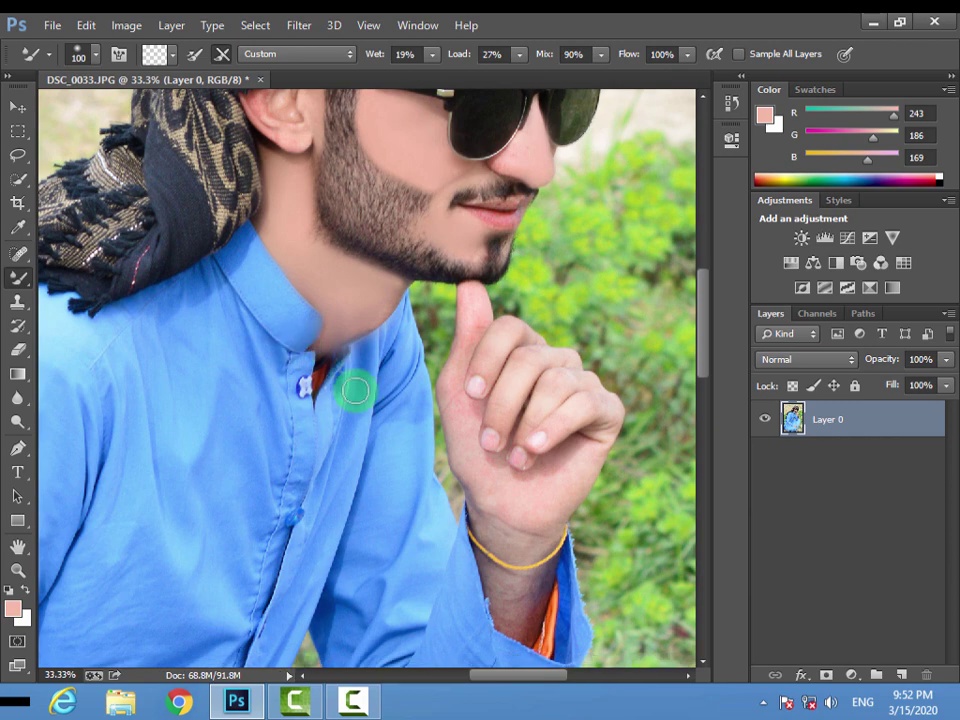
{"action": "scroll", "coordinate": [361, 402], "scroll_direction": "down", "scroll_amount": 2}
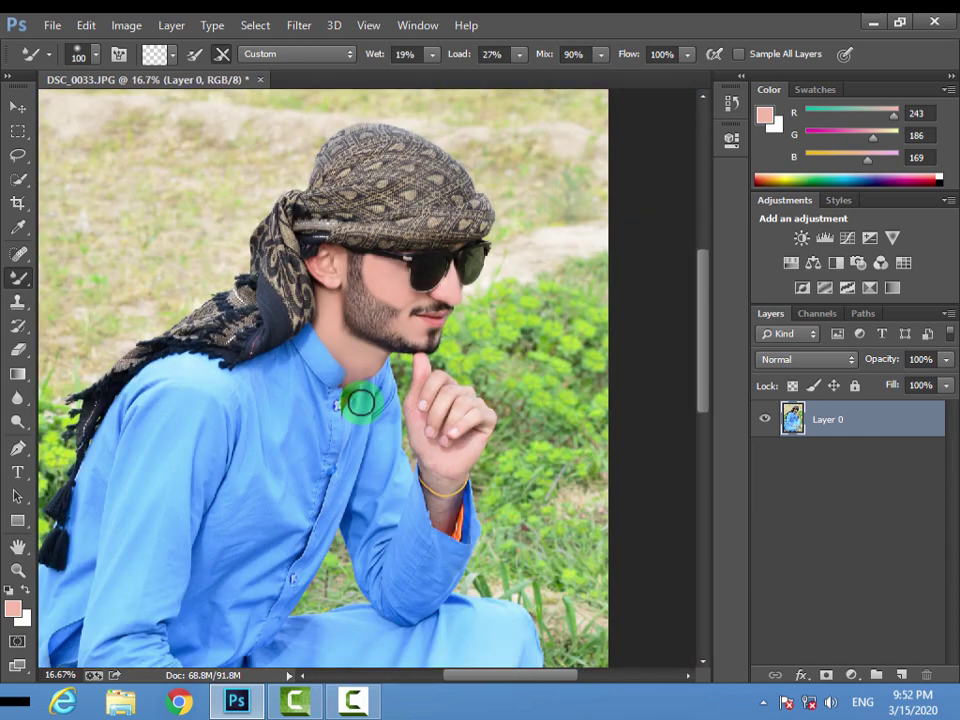
{"action": "scroll", "coordinate": [361, 402], "scroll_direction": "down", "scroll_amount": 1}
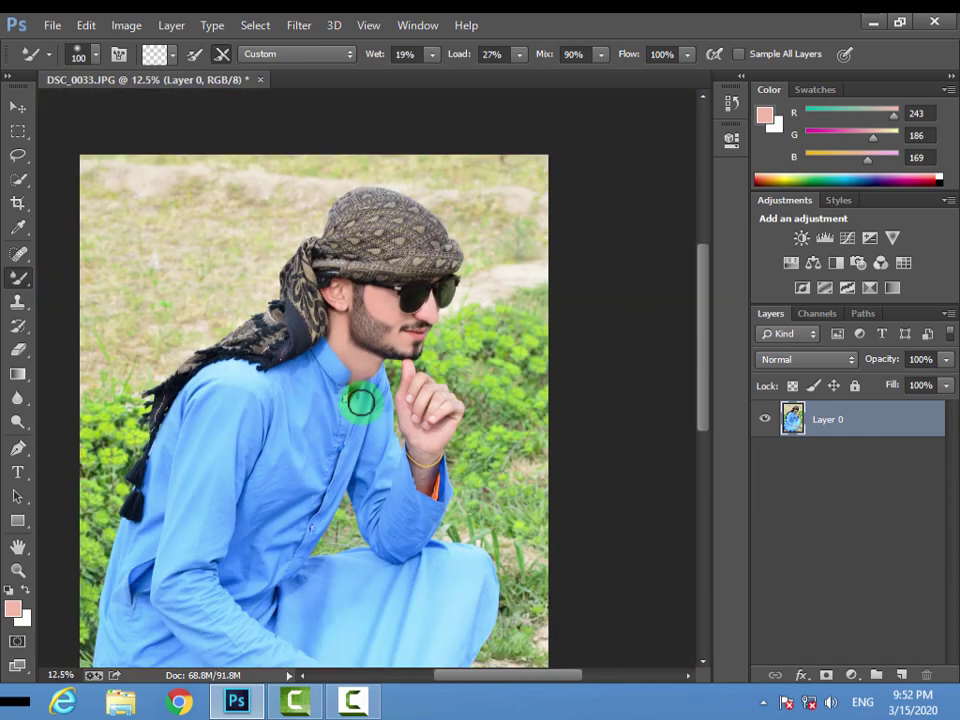
{"action": "scroll", "coordinate": [257, 343], "scroll_direction": "down", "scroll_amount": 3}
{"action": "scroll", "coordinate": [264, 347], "scroll_direction": "down", "scroll_amount": 3}
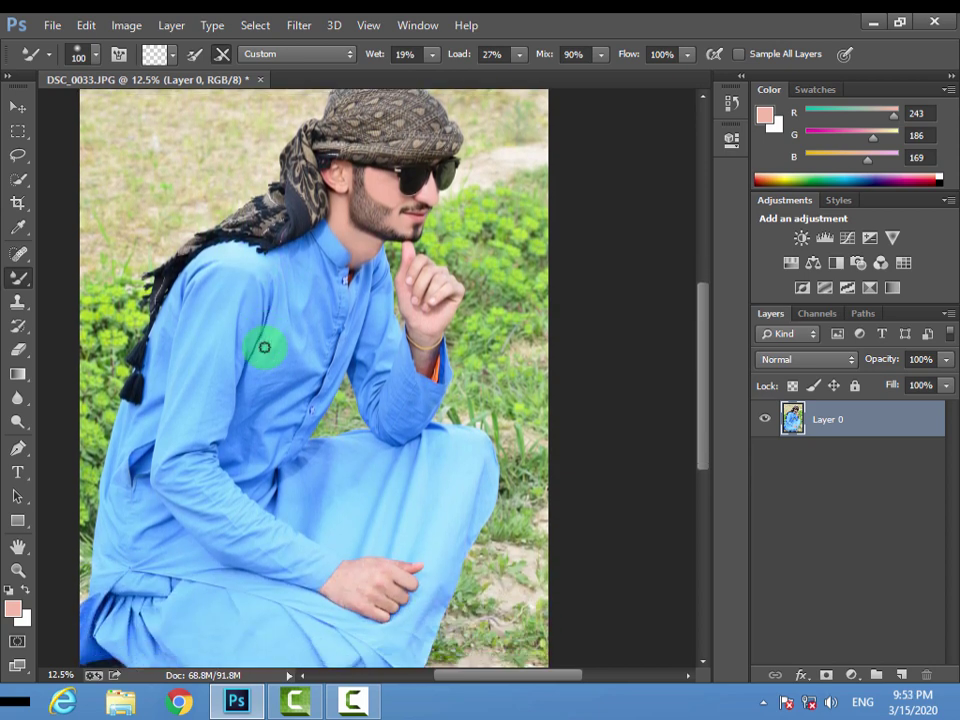
{"action": "left_click", "coordinate": [858, 677]}
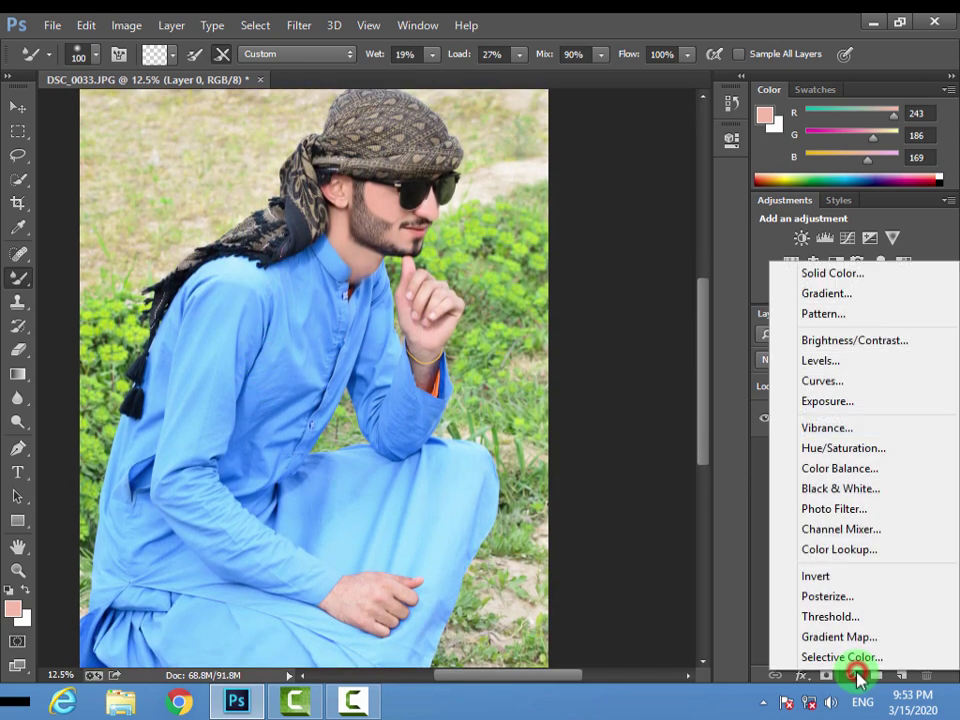
{"action": "left_click", "coordinate": [853, 657]}
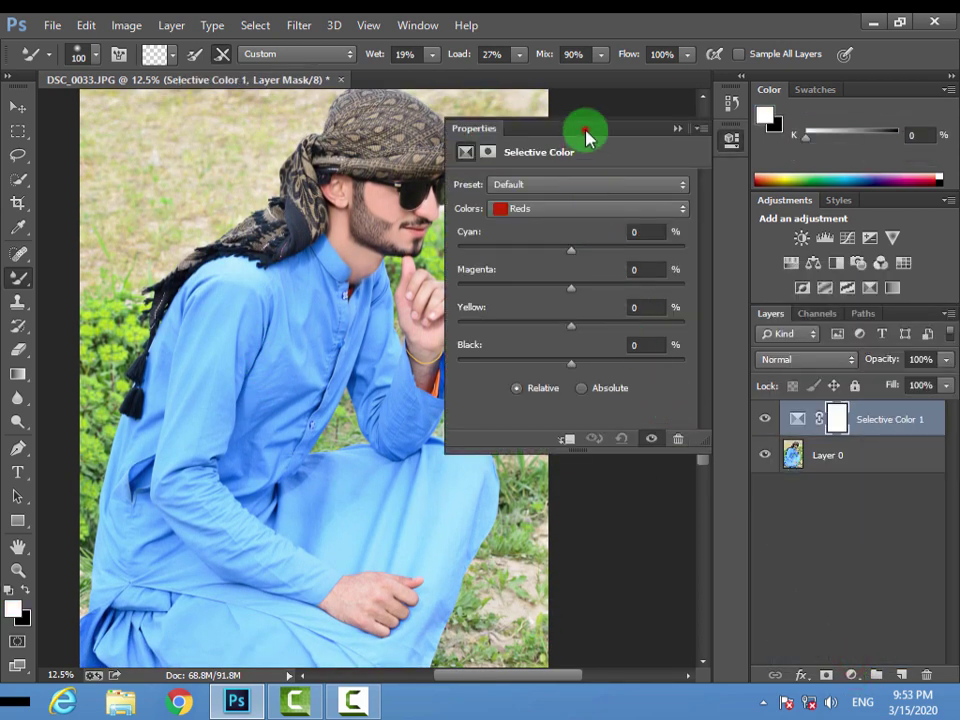
{"action": "left_click_drag", "start_coordinate": [586, 138], "coordinate": [761, 145]}
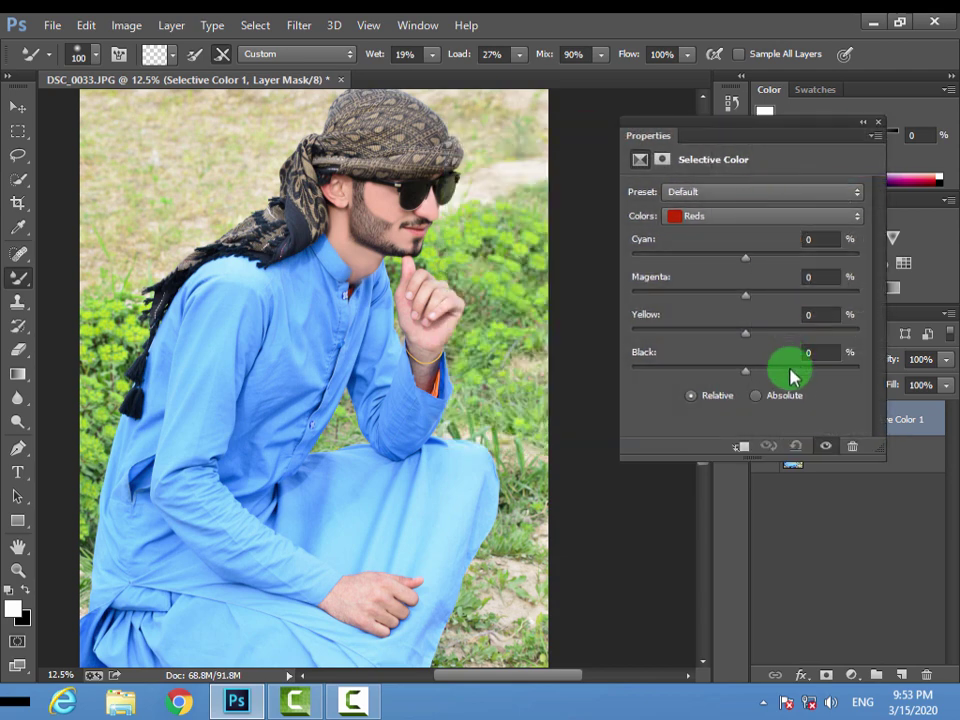
{"action": "left_click", "coordinate": [735, 224]}
{"action": "left_click", "coordinate": [726, 350]}
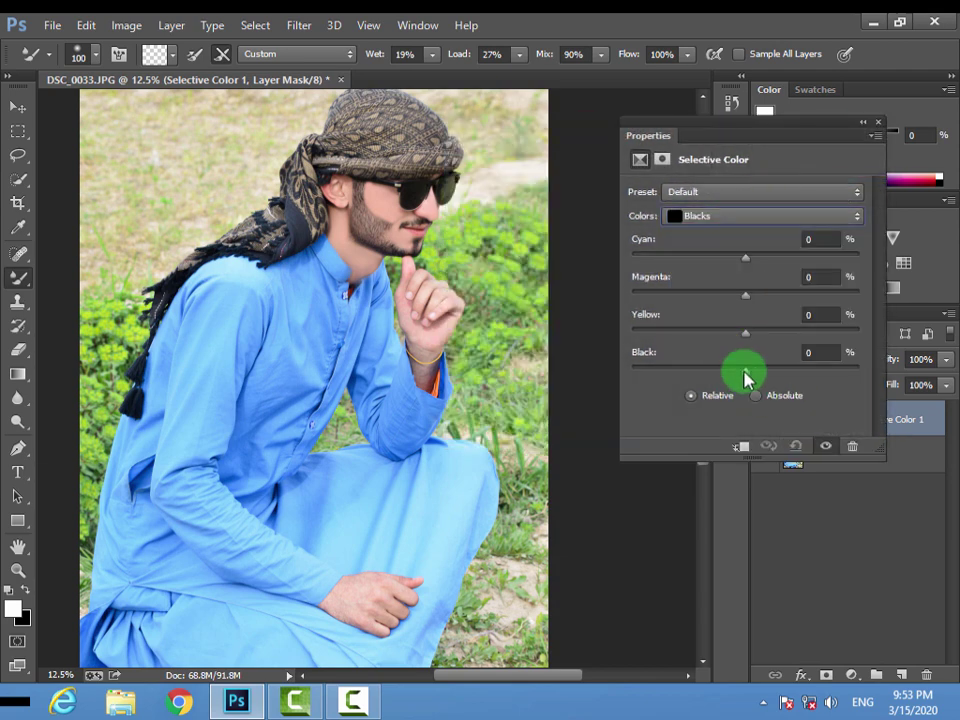
{"action": "left_click_drag", "start_coordinate": [746, 372], "coordinate": [780, 375]}
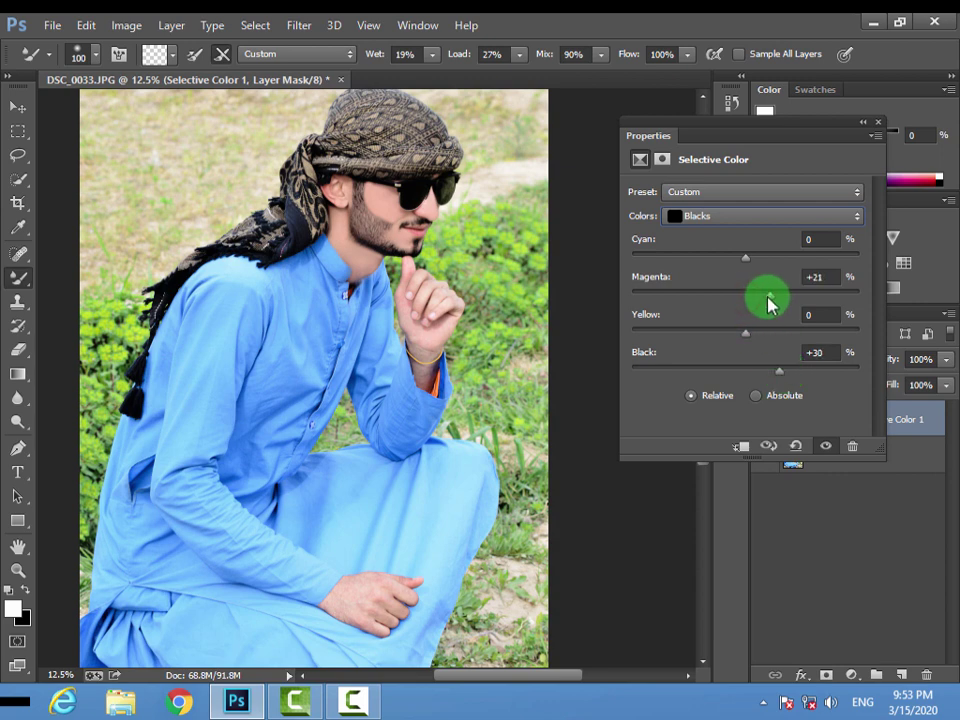
Shift the clothing toward violet by setting the Selective Color Cyans to Cyan -58%, Magenta +100%, Yellow +70% and Black +34%
{"action": "left_click", "coordinate": [795, 217]}
{"action": "left_click", "coordinate": [772, 272]}
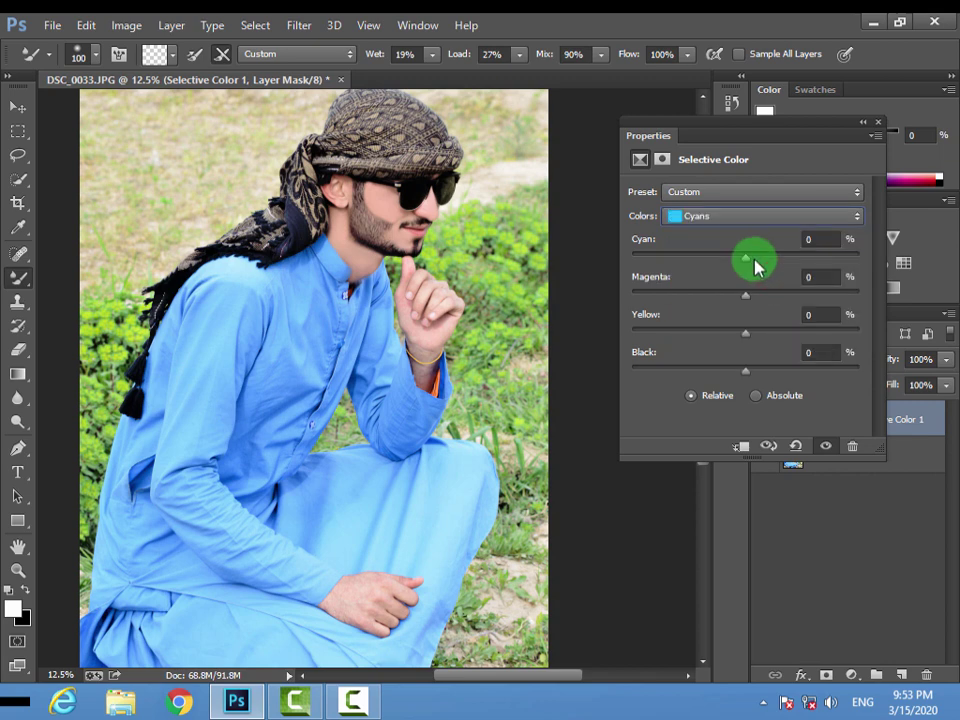
{"action": "left_click_drag", "start_coordinate": [751, 297], "coordinate": [810, 295]}
{"action": "mouse_move", "coordinate": [745, 258]}
{"action": "left_mouse_down"}
{"action": "mouse_move", "coordinate": [673, 259]}
{"action": "mouse_move", "coordinate": [813, 276]}
{"action": "mouse_move", "coordinate": [751, 272]}
{"action": "left_mouse_up"}
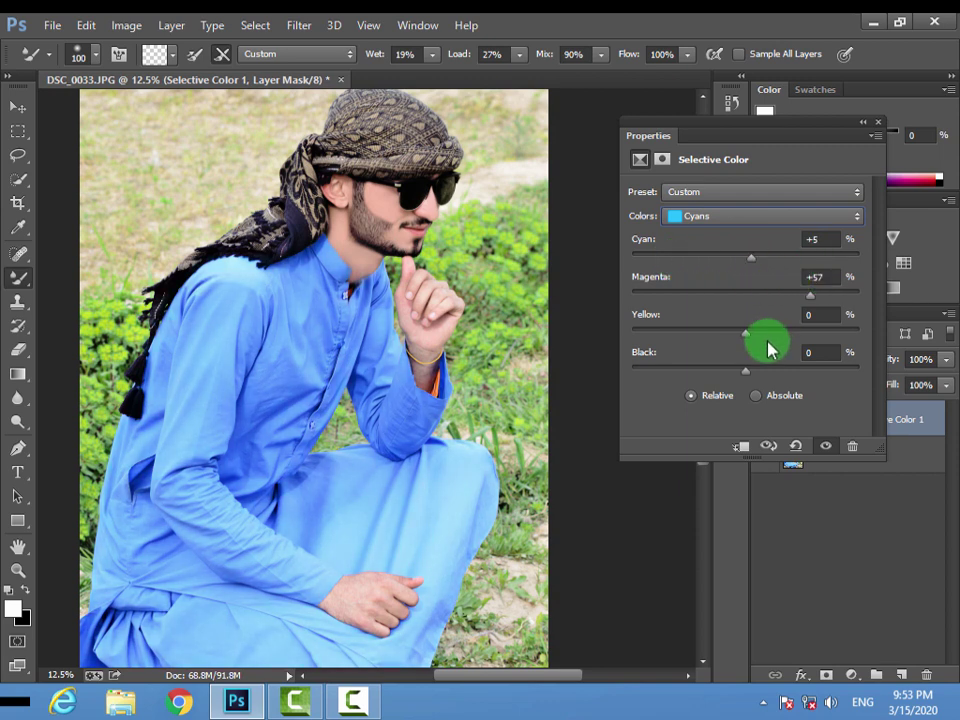
{"action": "left_click_drag", "start_coordinate": [745, 332], "coordinate": [816, 333]}
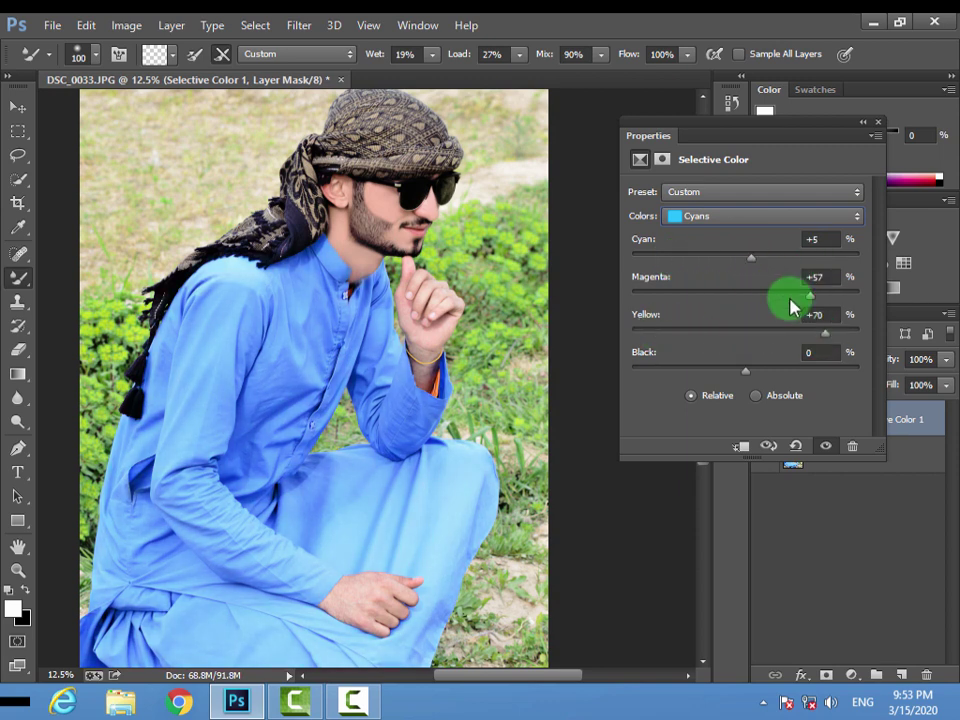
{"action": "left_click_drag", "start_coordinate": [752, 262], "coordinate": [722, 261]}
{"action": "left_click", "coordinate": [815, 277]}
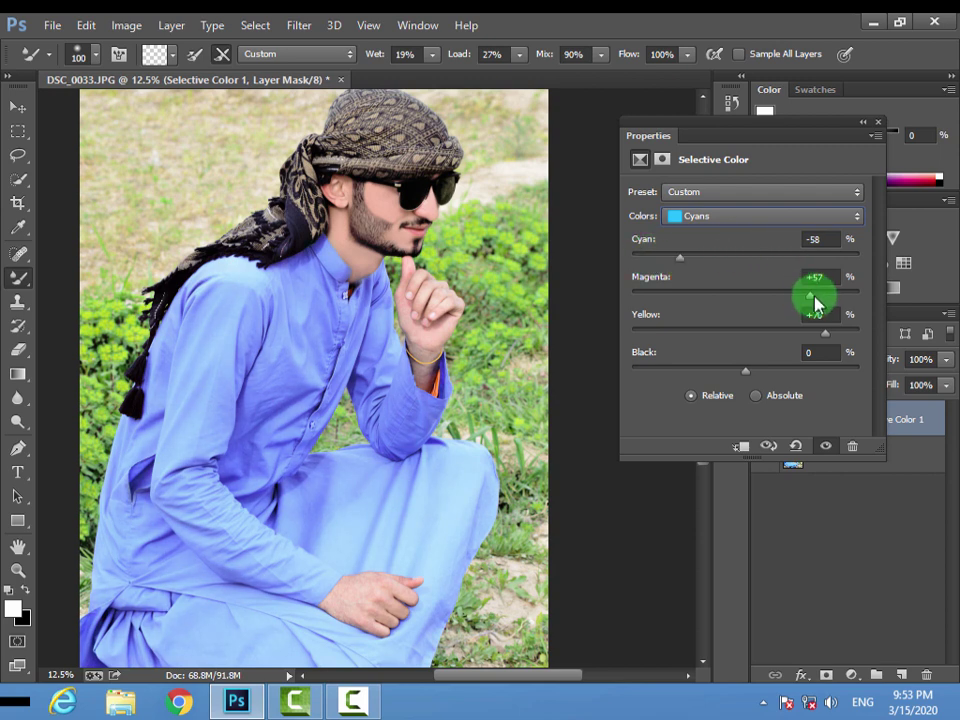
{"action": "left_click_drag", "start_coordinate": [812, 294], "coordinate": [863, 296]}
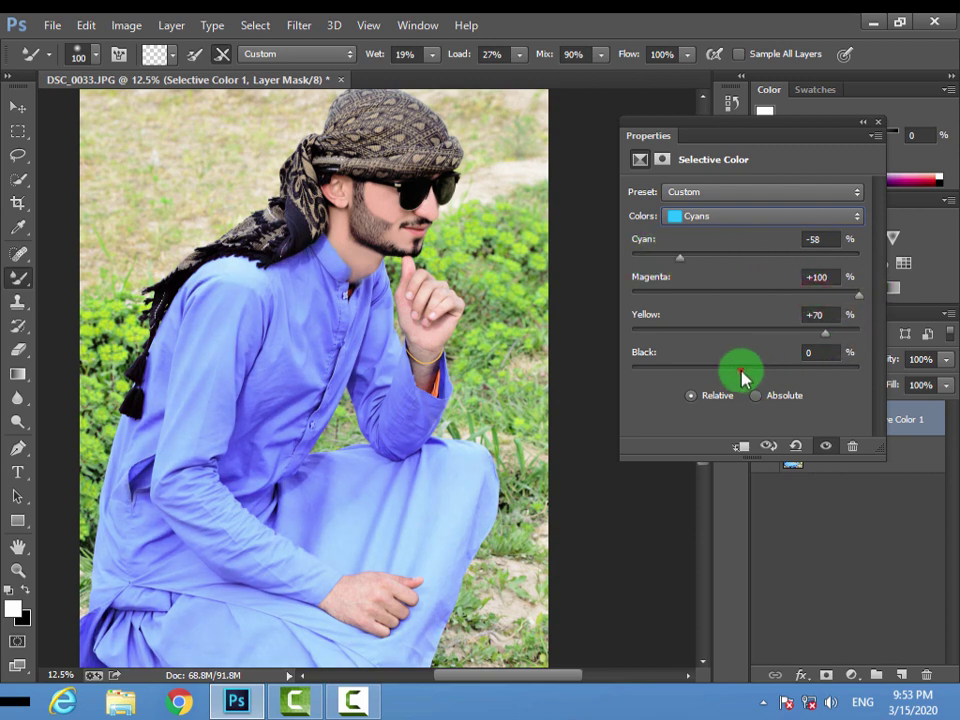
{"action": "left_click_drag", "start_coordinate": [741, 377], "coordinate": [788, 383]}
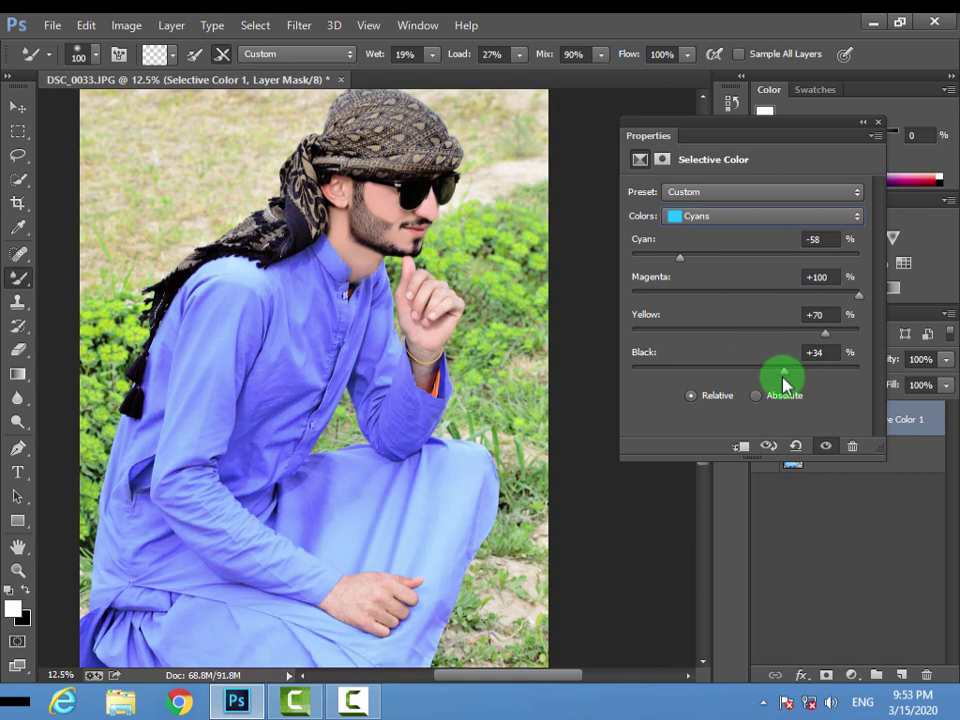
{"action": "left_click", "coordinate": [859, 126]}
{"action": "scroll", "coordinate": [531, 285], "scroll_direction": "down", "scroll_amount": 1}
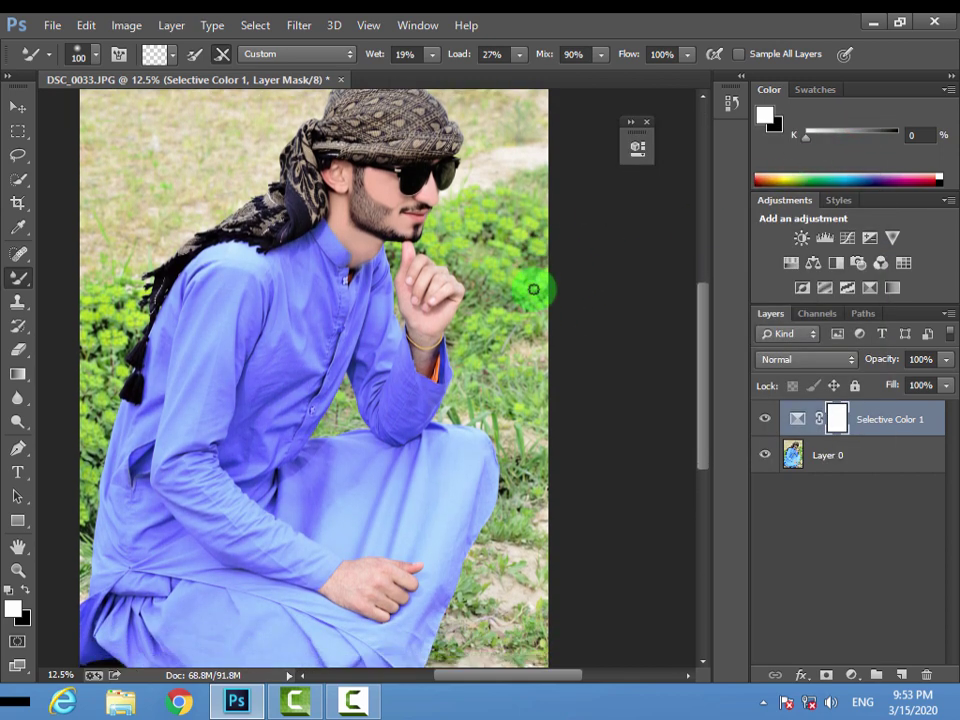
Merge the Selective Color adjustment layer down into the portrait layer
{"action": "scroll", "coordinate": [533, 289], "scroll_direction": "down", "scroll_amount": 3}
{"action": "scroll", "coordinate": [533, 289], "scroll_direction": "up", "scroll_amount": 4}
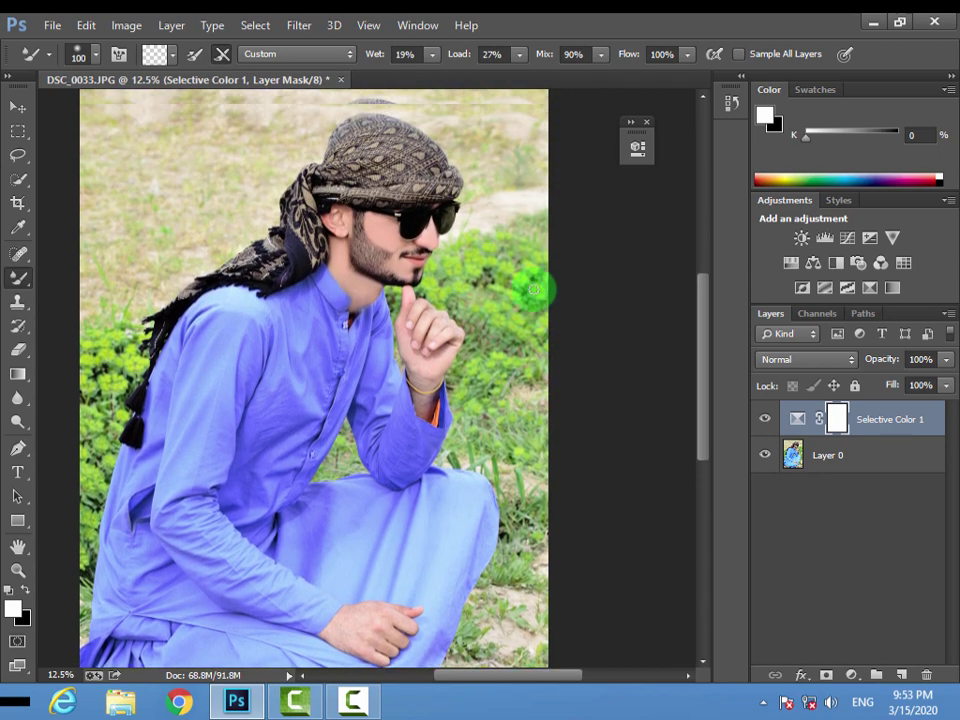
{"action": "scroll", "coordinate": [533, 289], "scroll_direction": "up", "scroll_amount": 1}
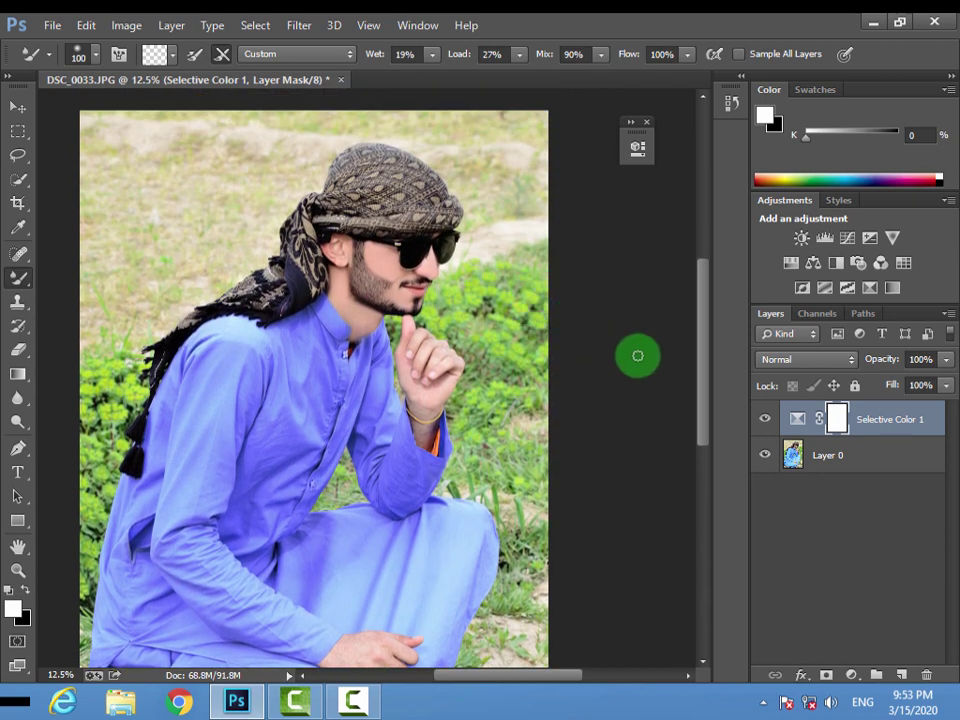
{"action": "key", "text": "ctrl+e"}
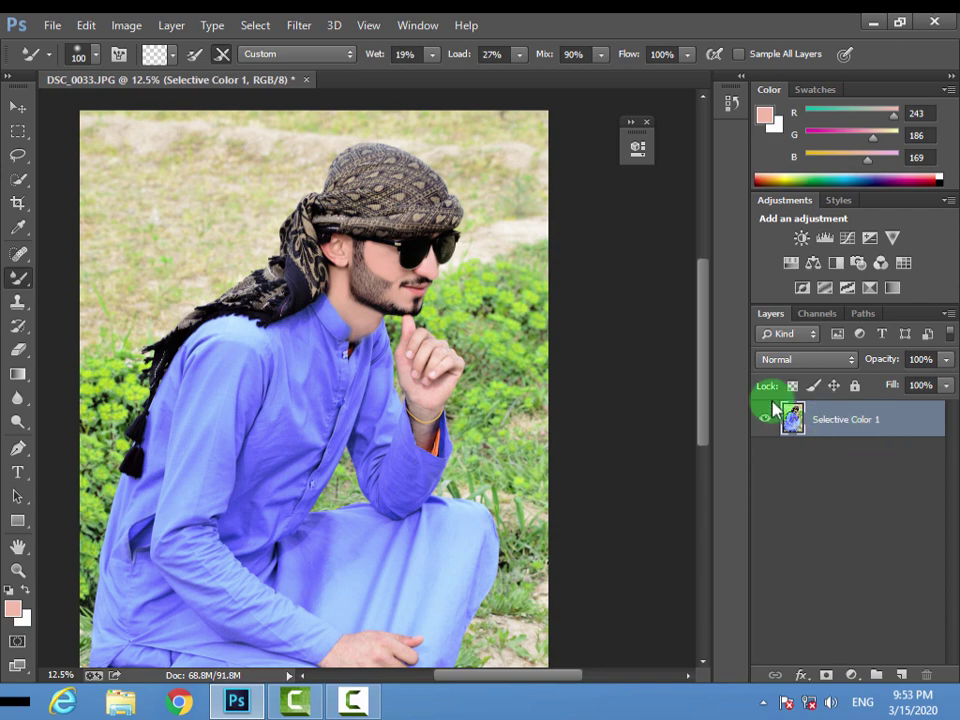
In the Camera Raw filter, set Greens saturation to +78, Yellows luminance to -38 and Greens luminance to -4
{"action": "key", "text": "ctrl+shift+a"}
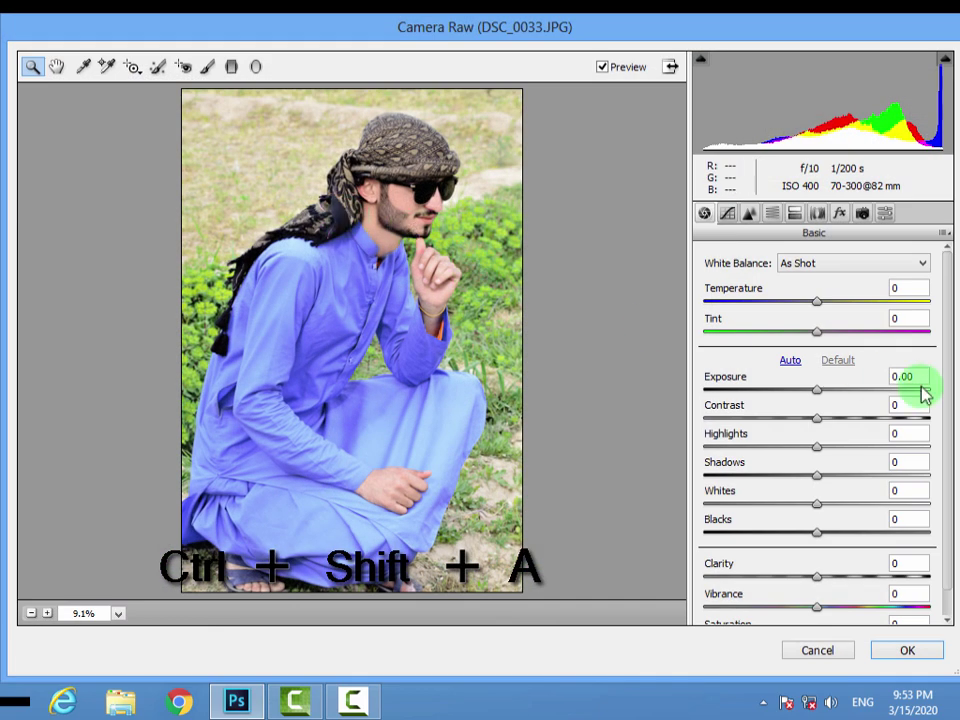
{"action": "left_click", "coordinate": [772, 214]}
{"action": "left_click_drag", "start_coordinate": [821, 435], "coordinate": [913, 443]}
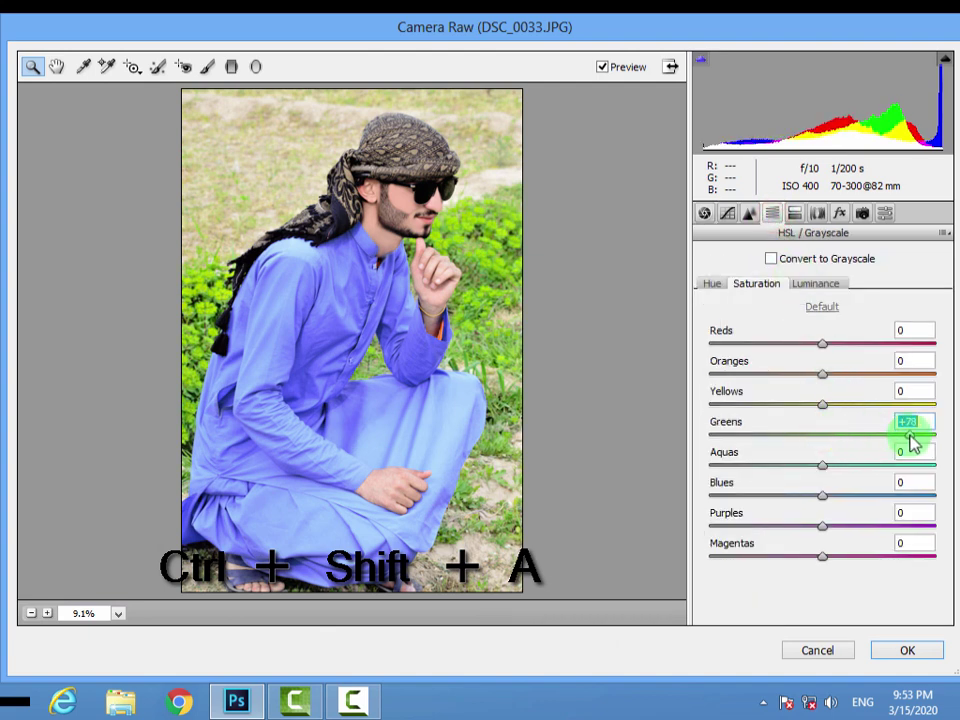
{"action": "left_click", "coordinate": [815, 283]}
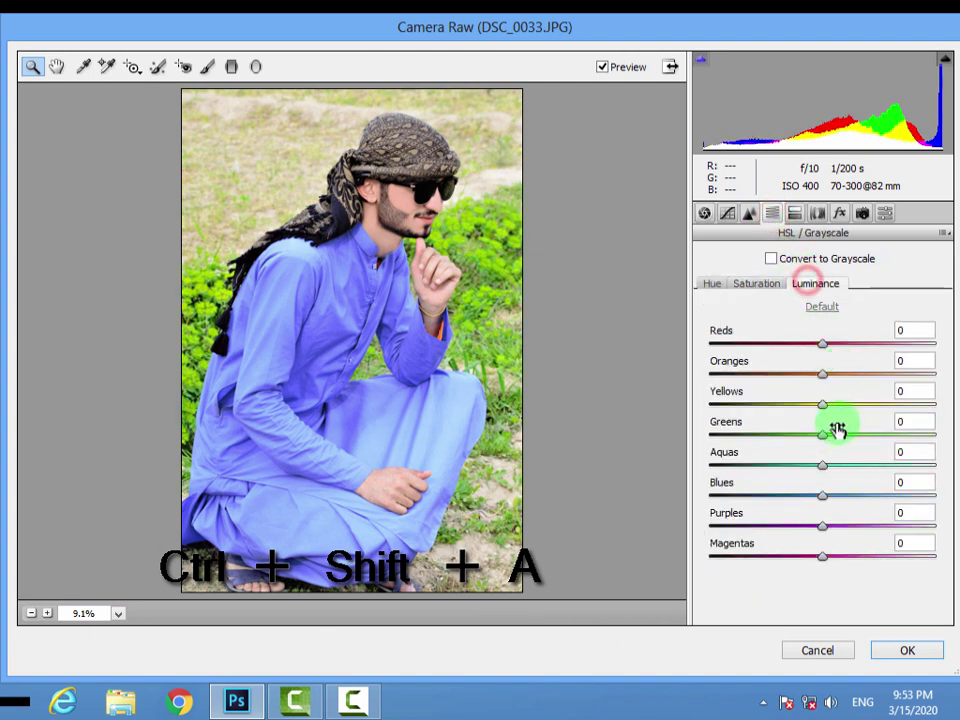
{"action": "left_click_drag", "start_coordinate": [825, 410], "coordinate": [783, 412]}
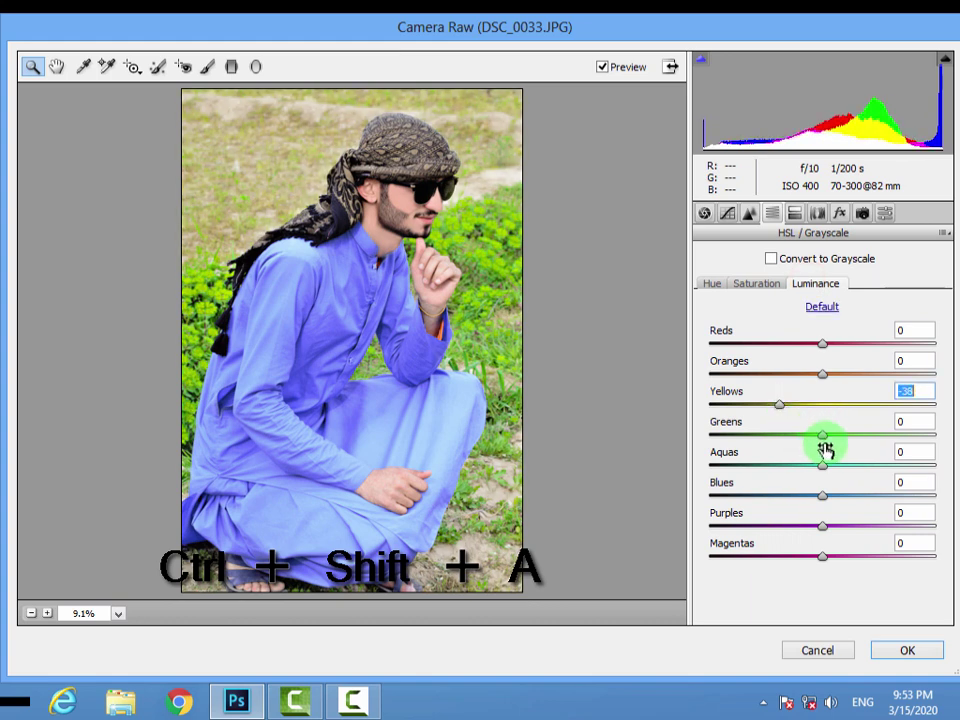
{"action": "mouse_move", "coordinate": [826, 443]}
{"action": "left_mouse_down"}
{"action": "mouse_move", "coordinate": [791, 441]}
{"action": "mouse_move", "coordinate": [820, 444]}
{"action": "left_mouse_up"}
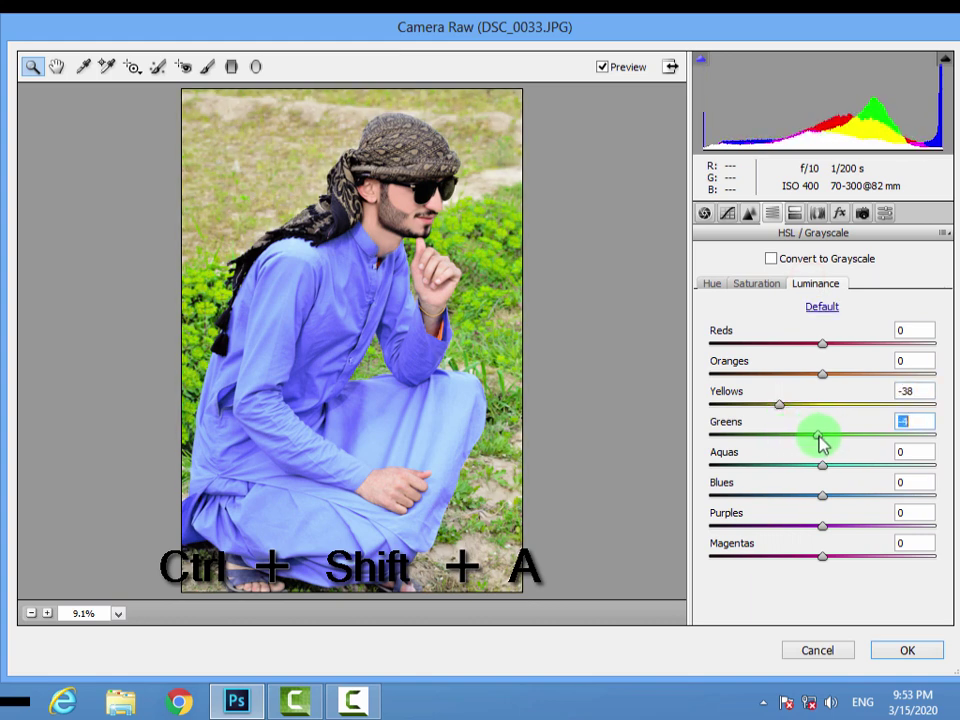
Turn the foliage yellow by setting the Camera Raw hue of Greens to -91 and Yellows to -3
{"action": "left_click", "coordinate": [714, 284]}
{"action": "left_click_drag", "start_coordinate": [826, 412], "coordinate": [776, 405]}
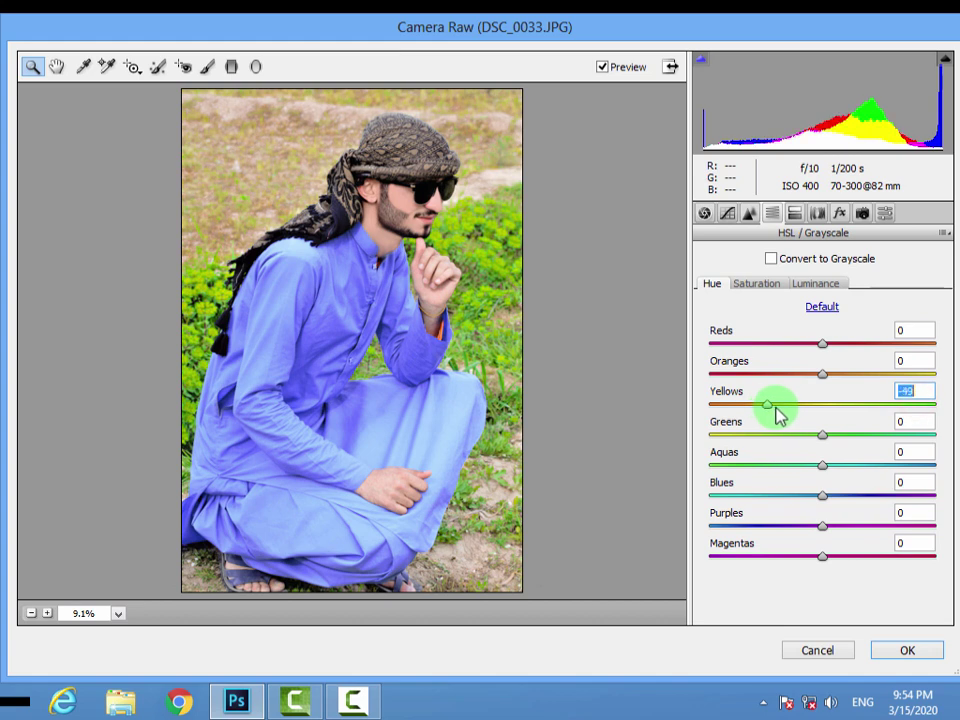
{"action": "left_click_drag", "start_coordinate": [821, 435], "coordinate": [718, 440]}
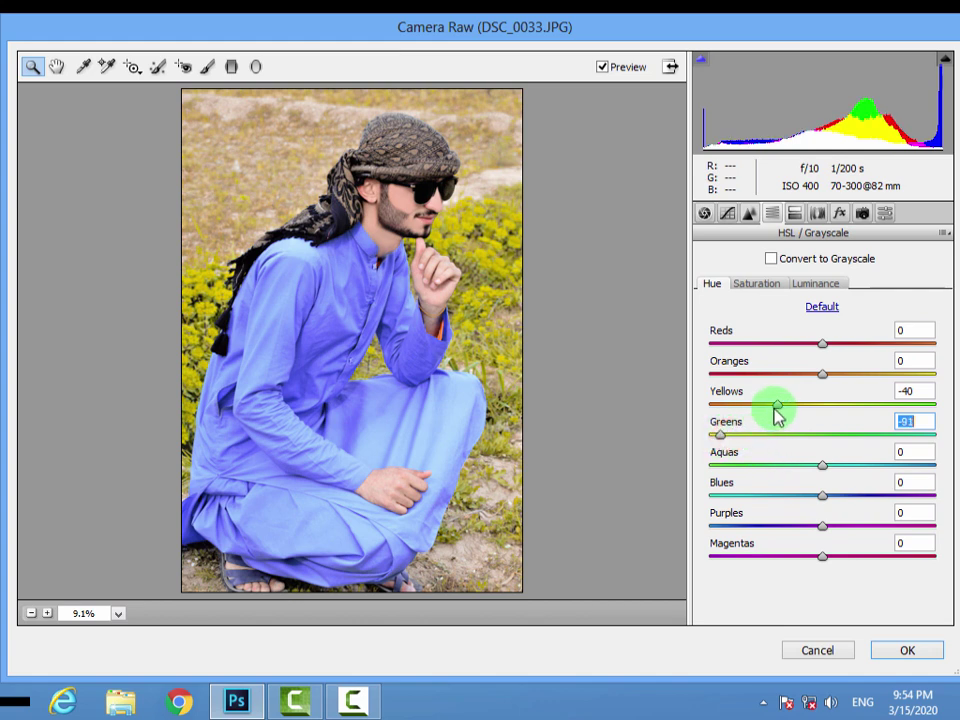
{"action": "left_click_drag", "start_coordinate": [779, 405], "coordinate": [808, 412]}
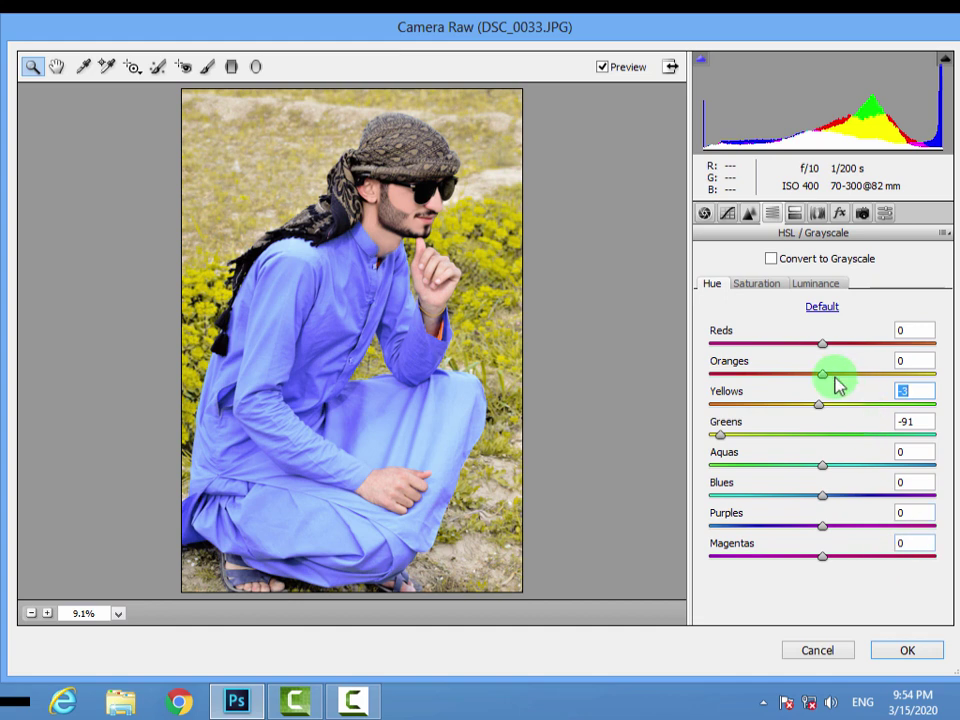
Lower the Yellows luminance to -42 and apply the Camera Raw filter to the portrait
{"action": "left_click", "coordinate": [819, 283]}
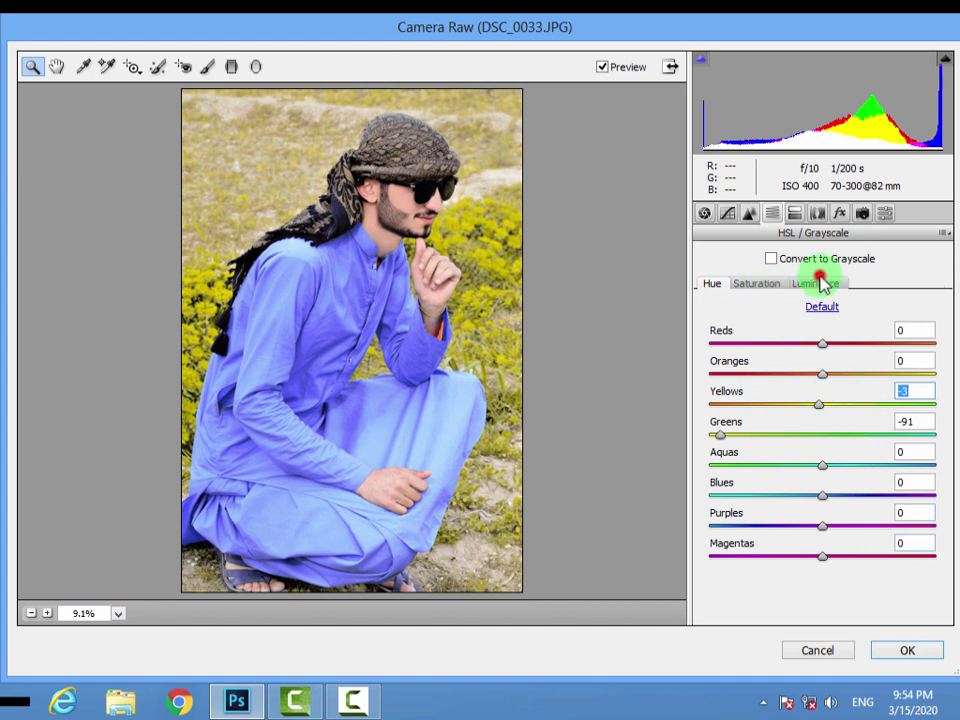
{"action": "mouse_move", "coordinate": [784, 405]}
{"action": "left_mouse_down"}
{"action": "mouse_move", "coordinate": [840, 409]}
{"action": "mouse_move", "coordinate": [783, 410]}
{"action": "left_mouse_up"}
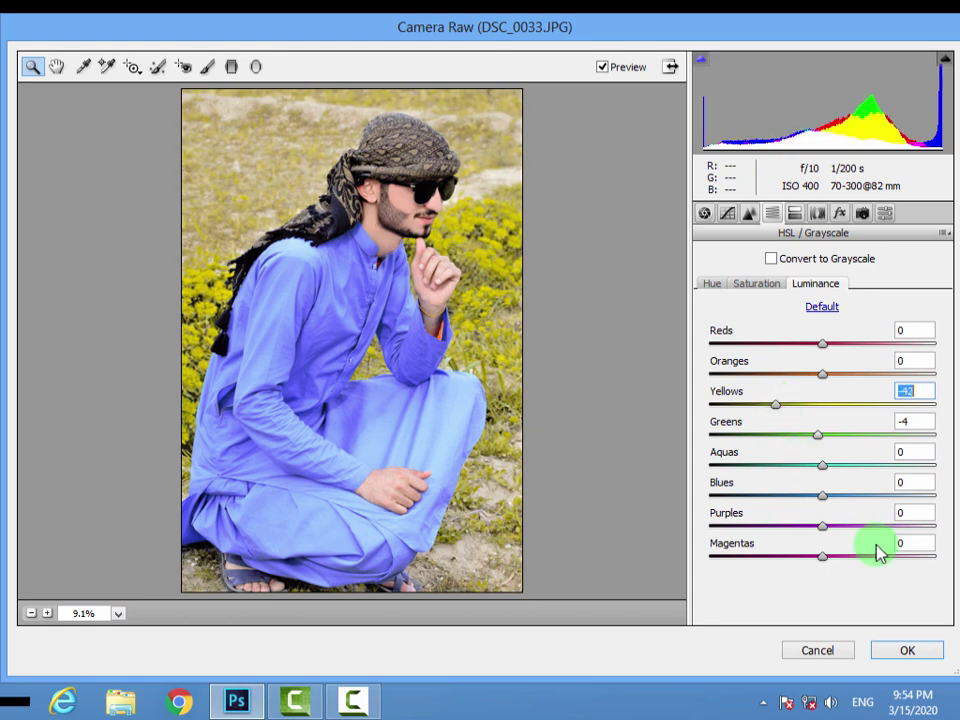
{"action": "left_click", "coordinate": [926, 650]}
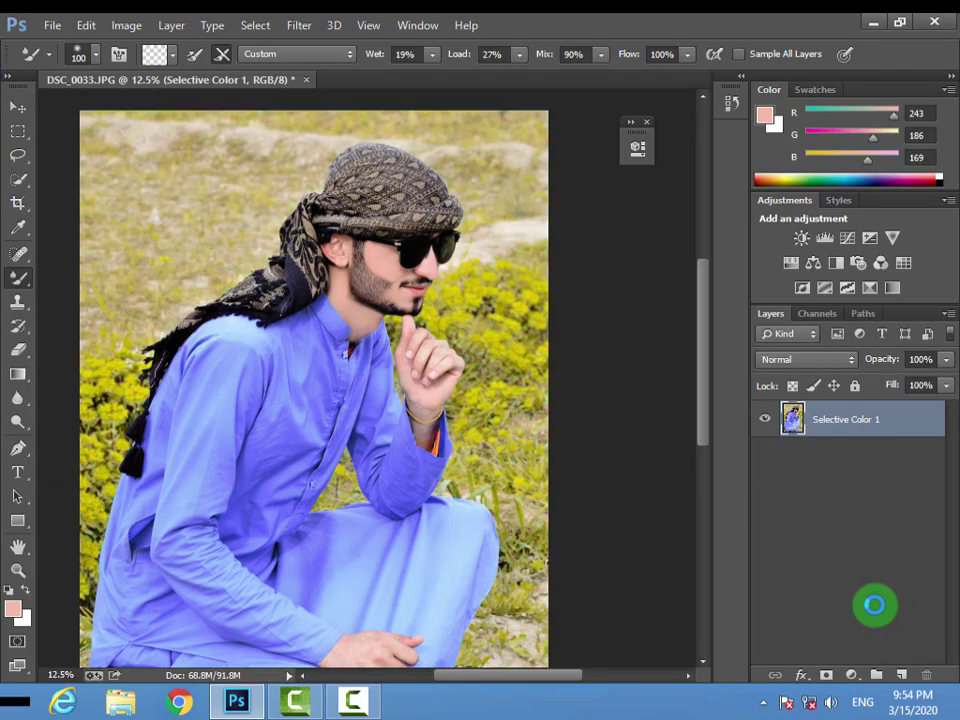
Add another Selective Color adjustment layer and set its Yellows to Cyan -36%, Magenta +58% and Yellow -36%
{"action": "scroll", "coordinate": [574, 486], "scroll_direction": "down", "scroll_amount": 3}
{"action": "scroll", "coordinate": [576, 487], "scroll_direction": "up", "scroll_amount": 3}
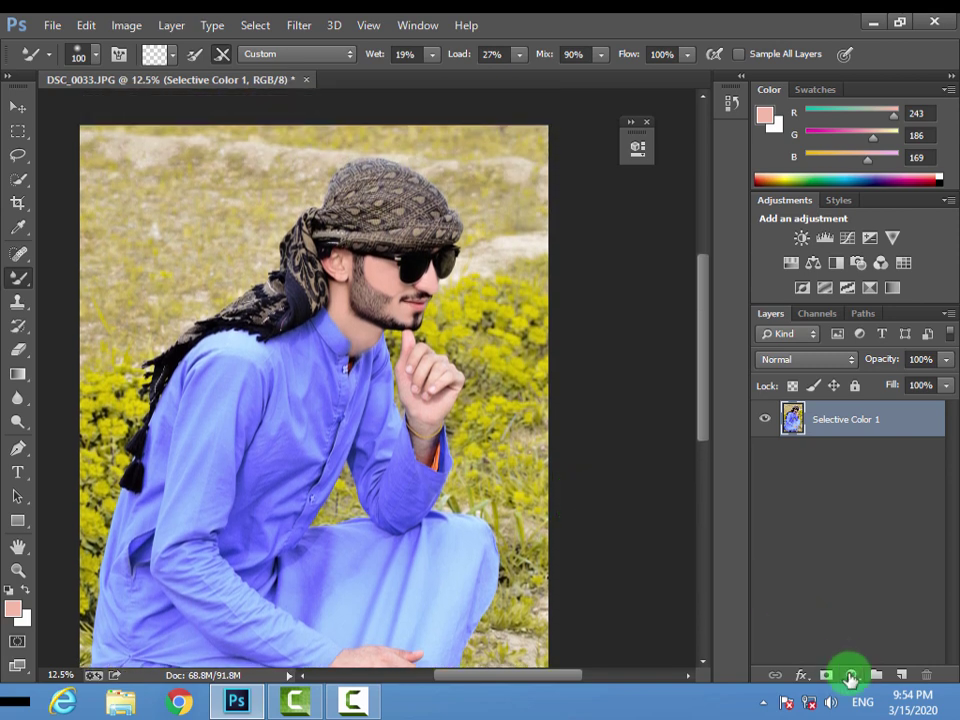
{"action": "left_click", "coordinate": [850, 679]}
{"action": "left_click", "coordinate": [853, 660]}
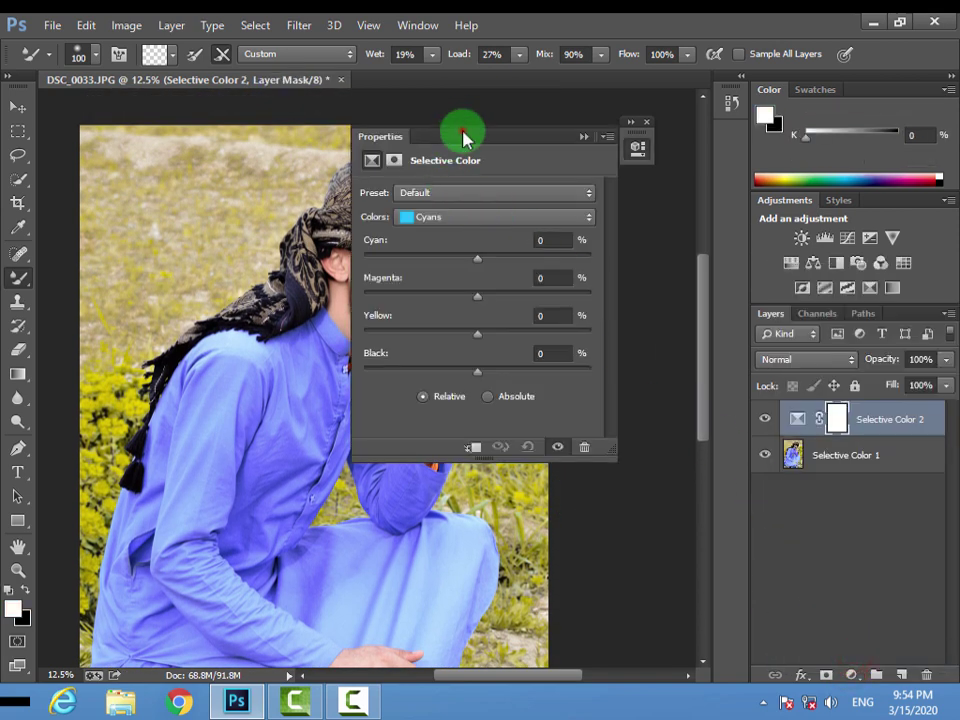
{"action": "left_click_drag", "start_coordinate": [462, 136], "coordinate": [758, 159]}
{"action": "left_click", "coordinate": [757, 249]}
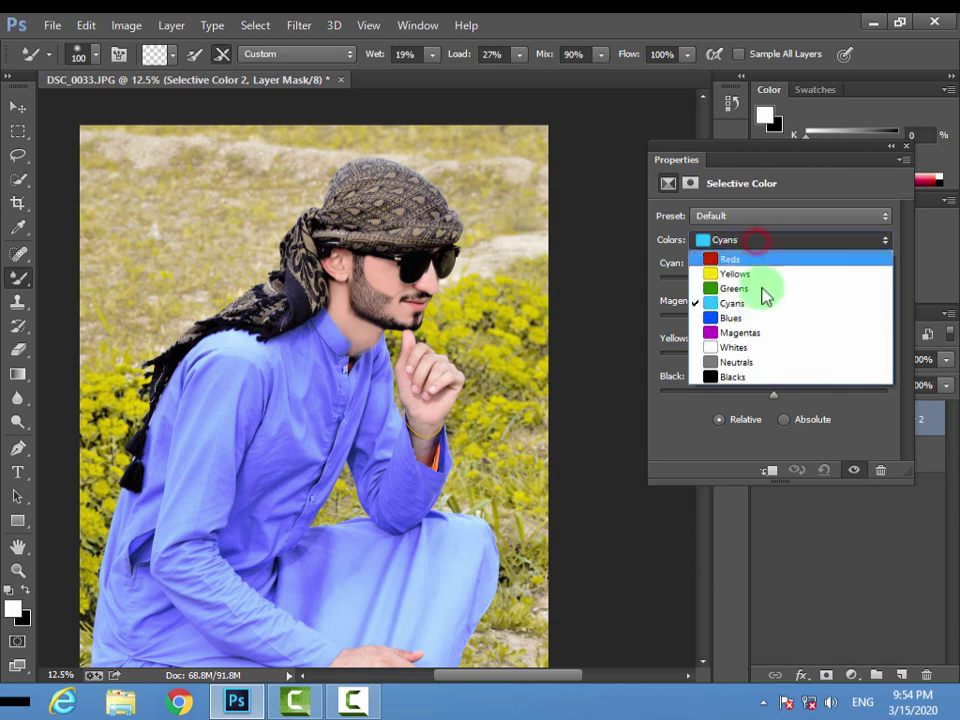
{"action": "left_click", "coordinate": [759, 273]}
{"action": "left_click_drag", "start_coordinate": [776, 288], "coordinate": [719, 294]}
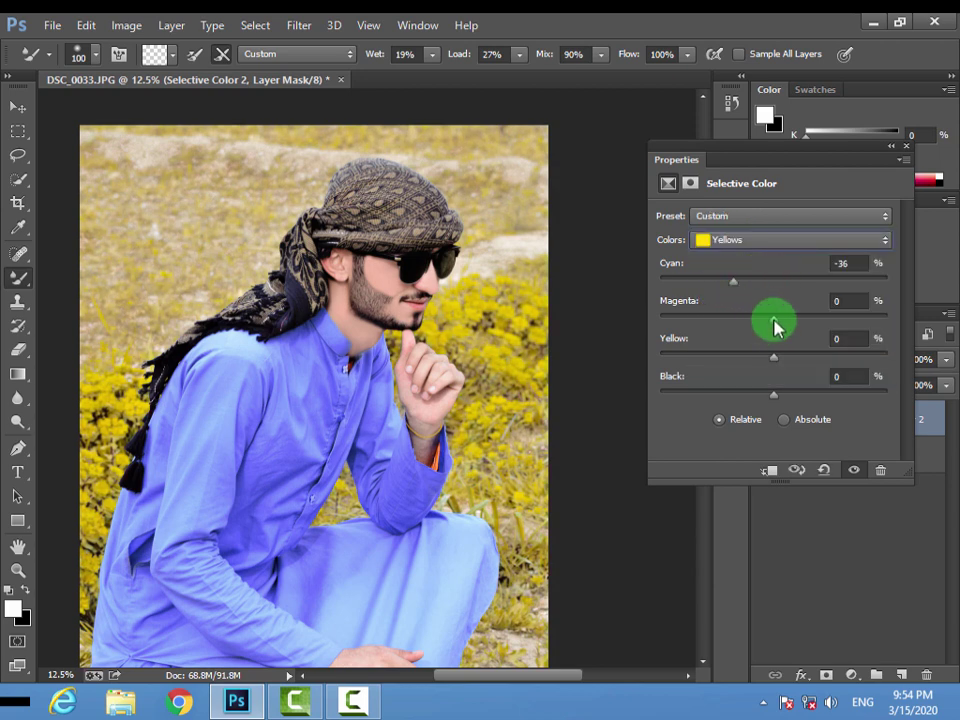
{"action": "left_click_drag", "start_coordinate": [775, 325], "coordinate": [839, 322]}
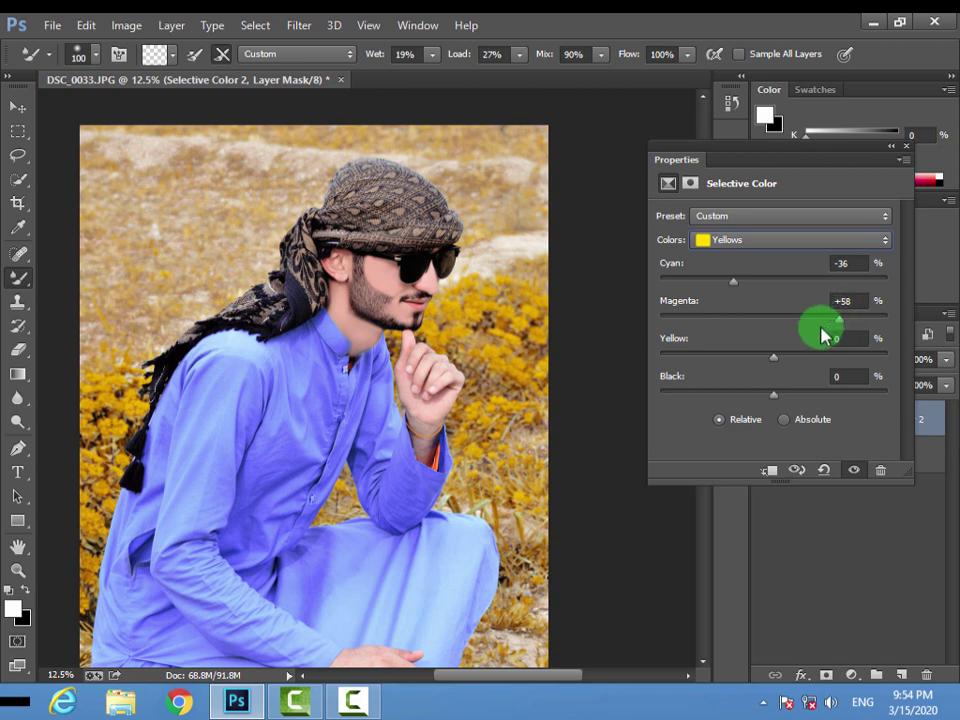
{"action": "left_click_drag", "start_coordinate": [773, 358], "coordinate": [722, 364]}
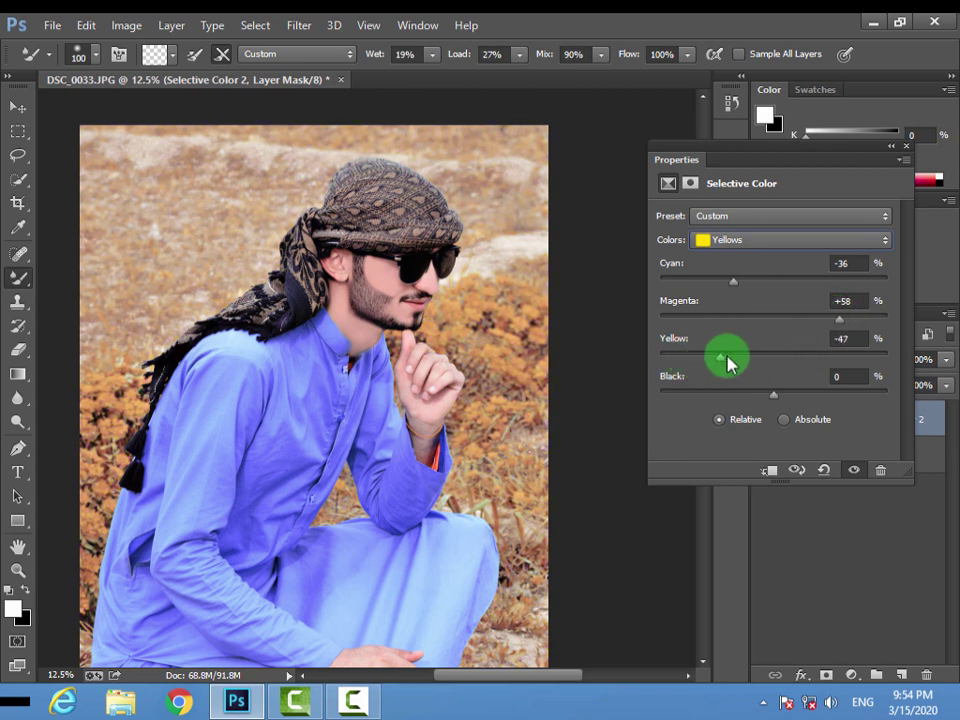
Refine the Selective Color Yellows to Magenta +40%, Yellow -6% and Black +6%, and close the adjustment settings
{"action": "left_click_drag", "start_coordinate": [789, 161], "coordinate": [884, 147]}
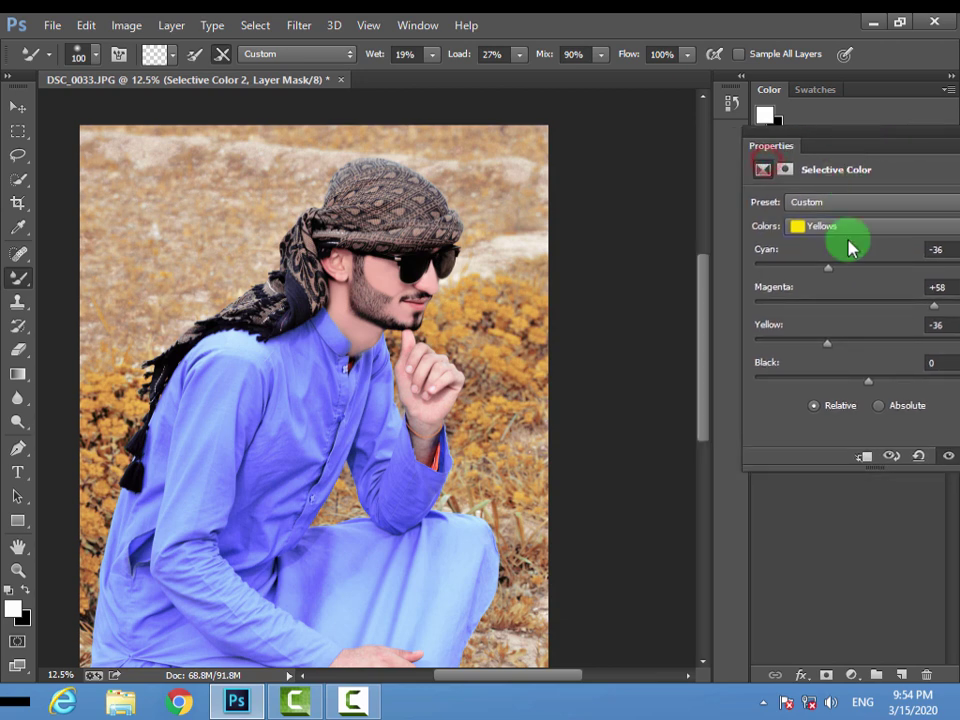
{"action": "mouse_move", "coordinate": [868, 387]}
{"action": "left_mouse_down"}
{"action": "mouse_move", "coordinate": [920, 387]}
{"action": "mouse_move", "coordinate": [823, 390]}
{"action": "mouse_move", "coordinate": [876, 386]}
{"action": "left_mouse_up"}
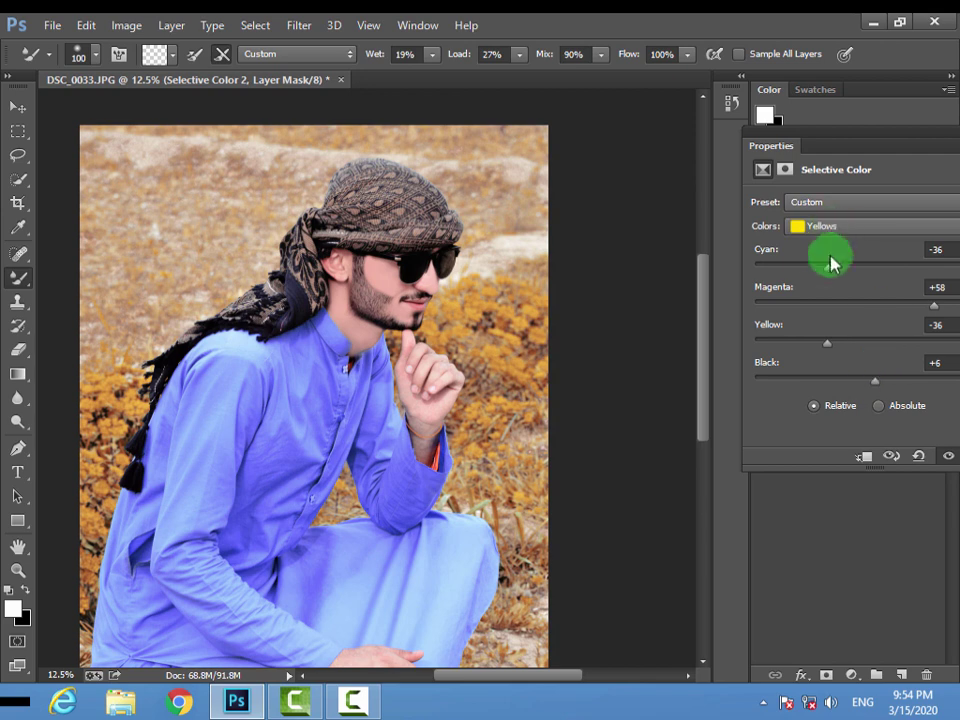
{"action": "left_click_drag", "start_coordinate": [934, 306], "coordinate": [906, 312]}
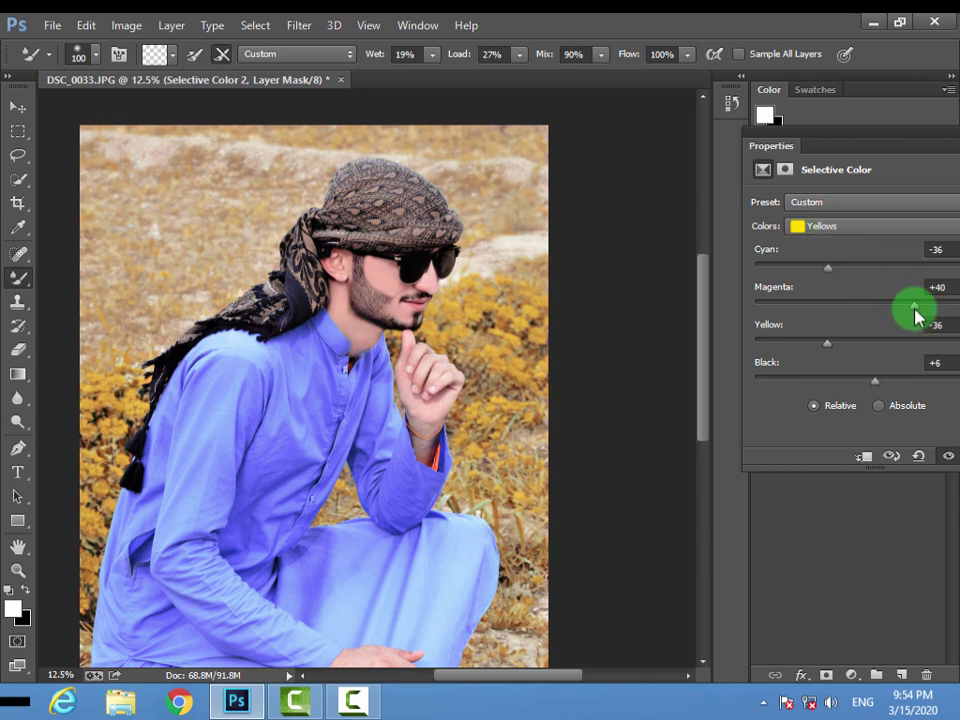
{"action": "left_click_drag", "start_coordinate": [828, 345], "coordinate": [862, 347]}
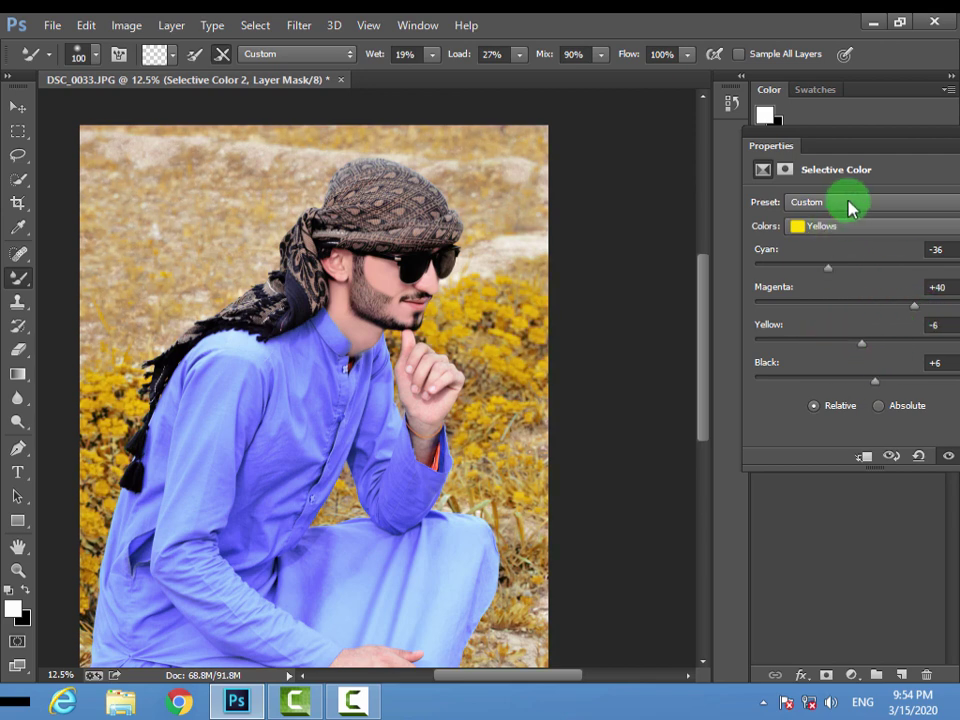
{"action": "left_click", "coordinate": [814, 146]}
{"action": "left_click", "coordinate": [823, 125]}
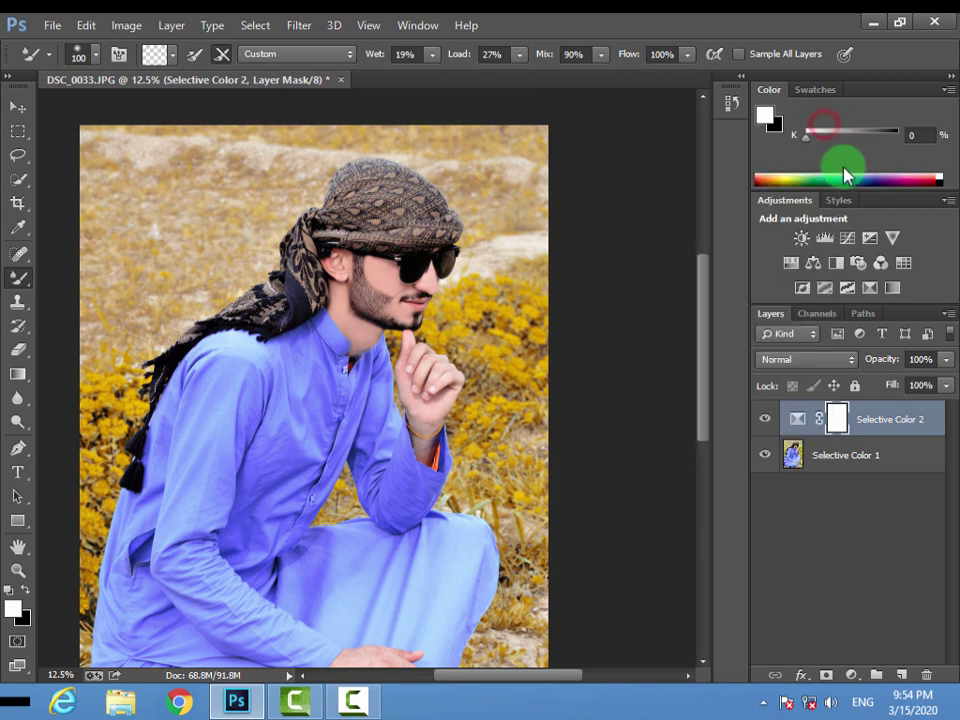
{"action": "key", "text": "ctrl+minus"}
{"action": "key", "text": "ctrl+plus"}
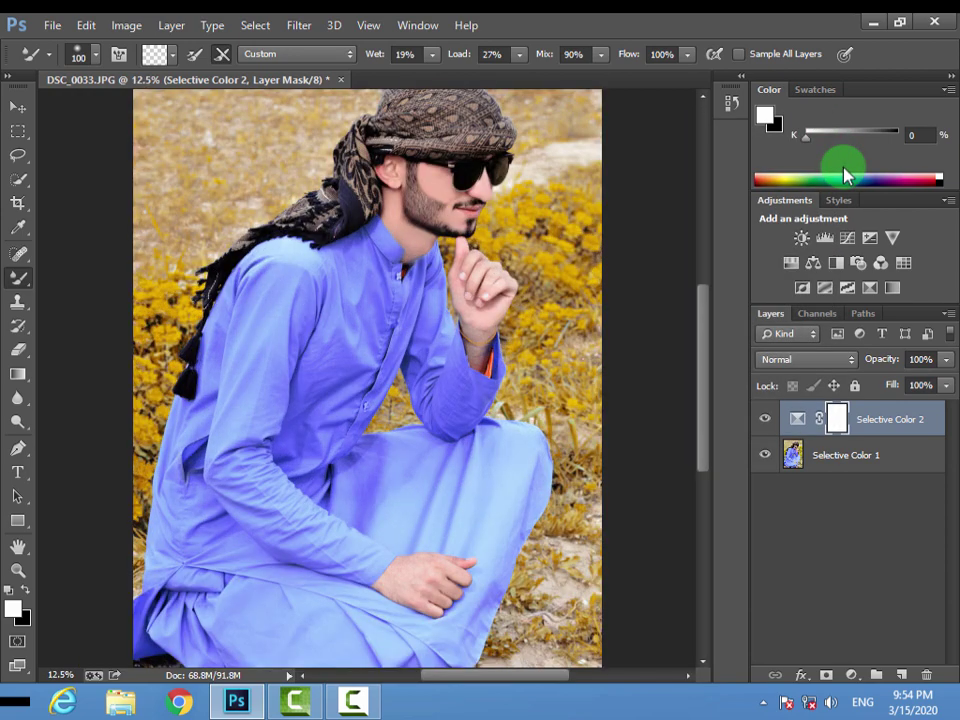
{"action": "key", "text": "ctrl+minus"}
{"action": "key", "text": "ctrl+plus"}
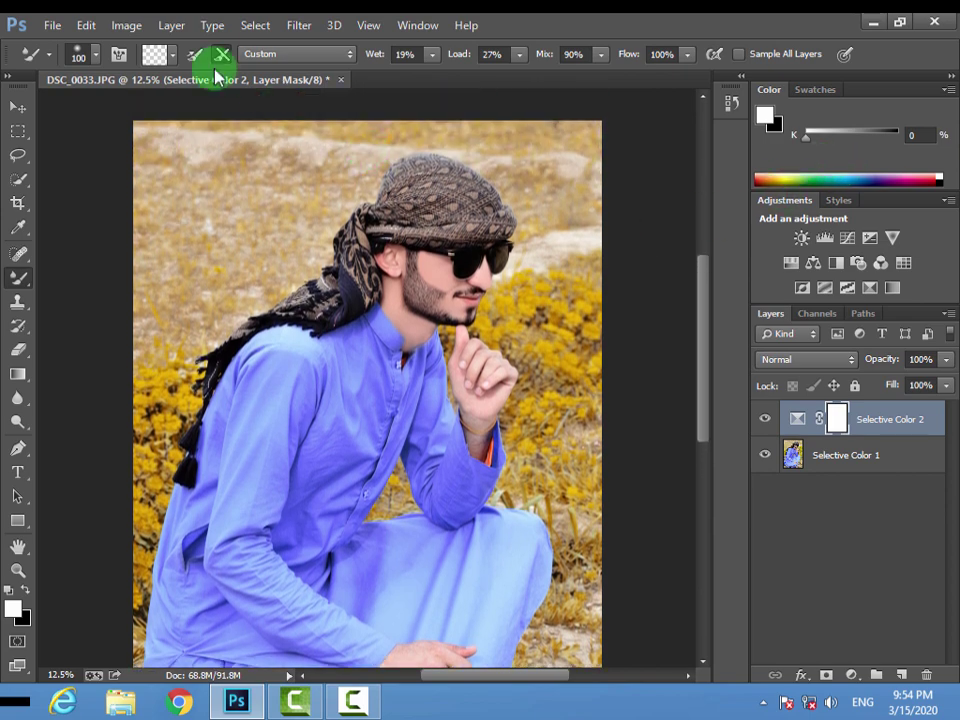
Open the photography logo PNG stored on Local Disk (G:) as a separate document
{"action": "left_click", "coordinate": [54, 27]}
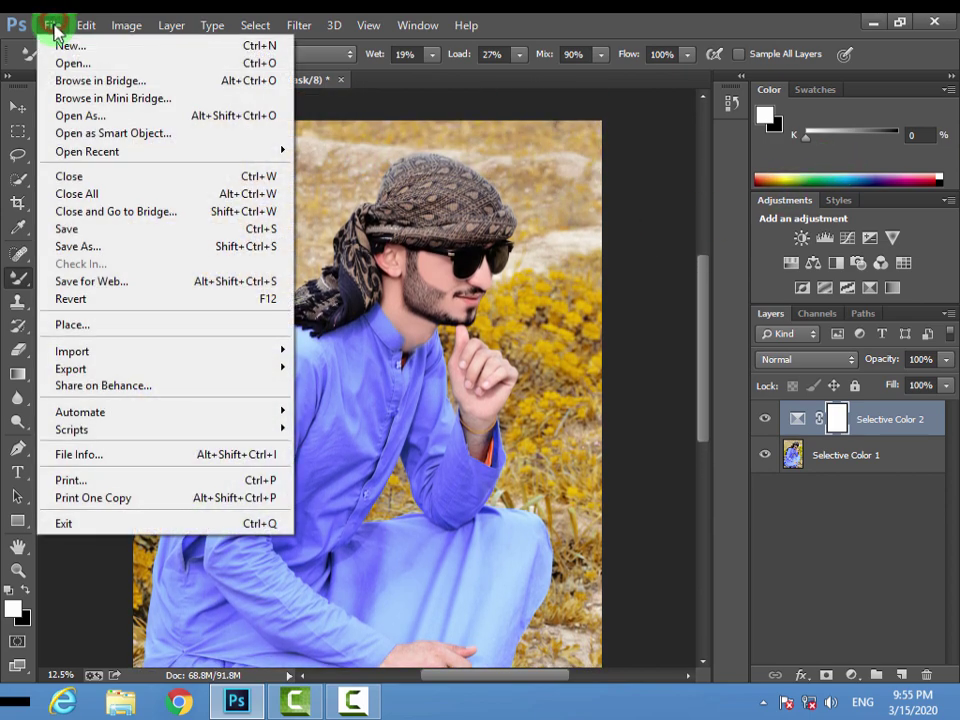
{"action": "left_click", "coordinate": [68, 62]}
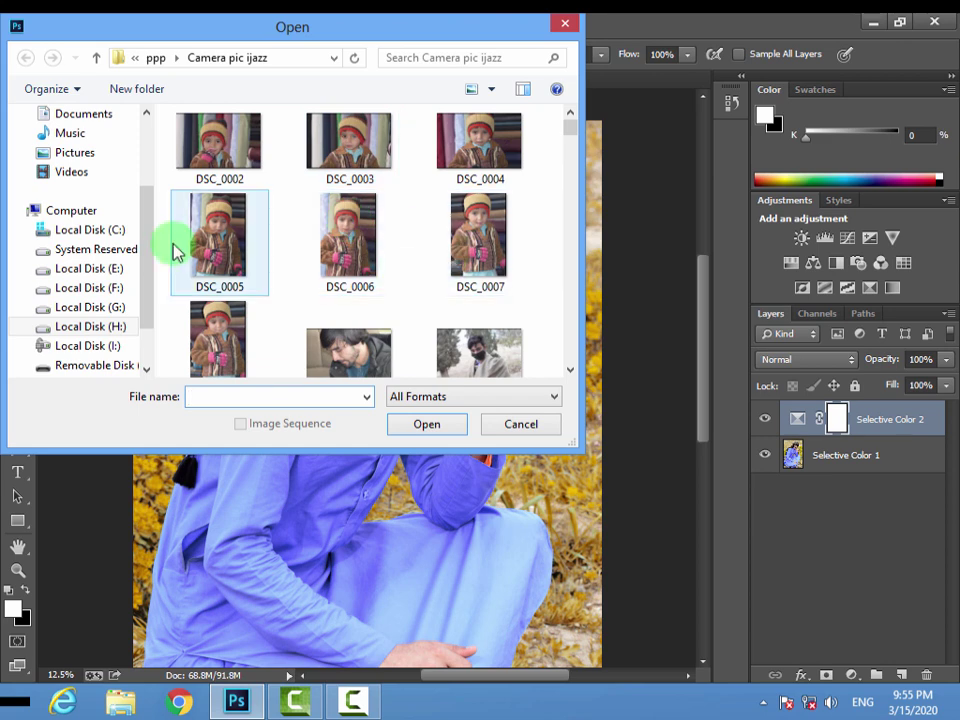
{"action": "left_click_drag", "start_coordinate": [154, 285], "coordinate": [150, 300]}
{"action": "left_click", "coordinate": [111, 248]}
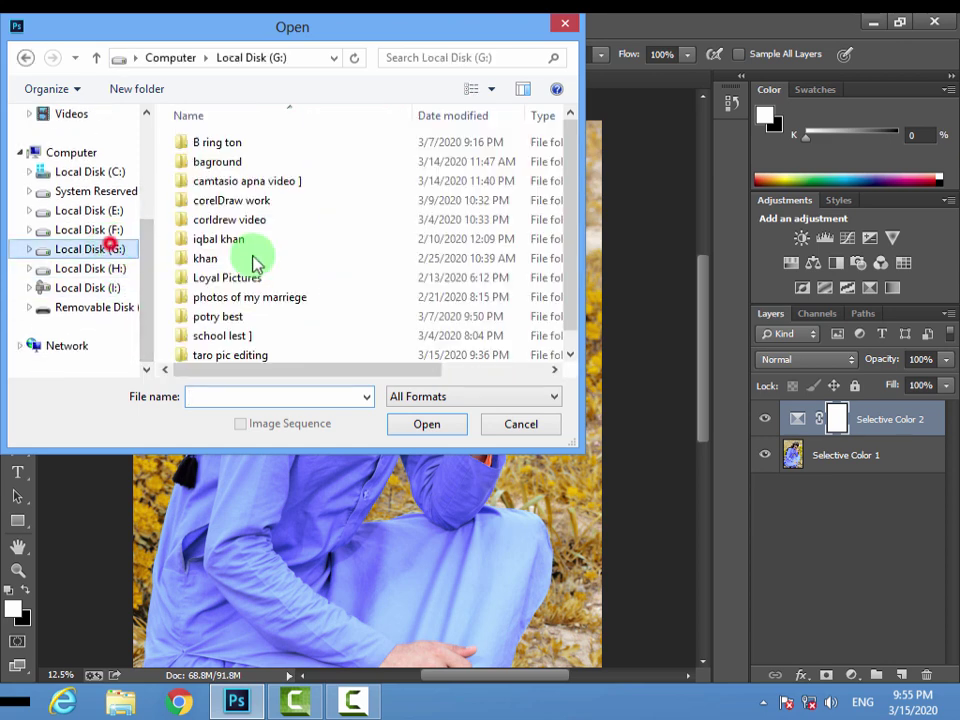
{"action": "left_click_drag", "start_coordinate": [574, 160], "coordinate": [574, 171]}
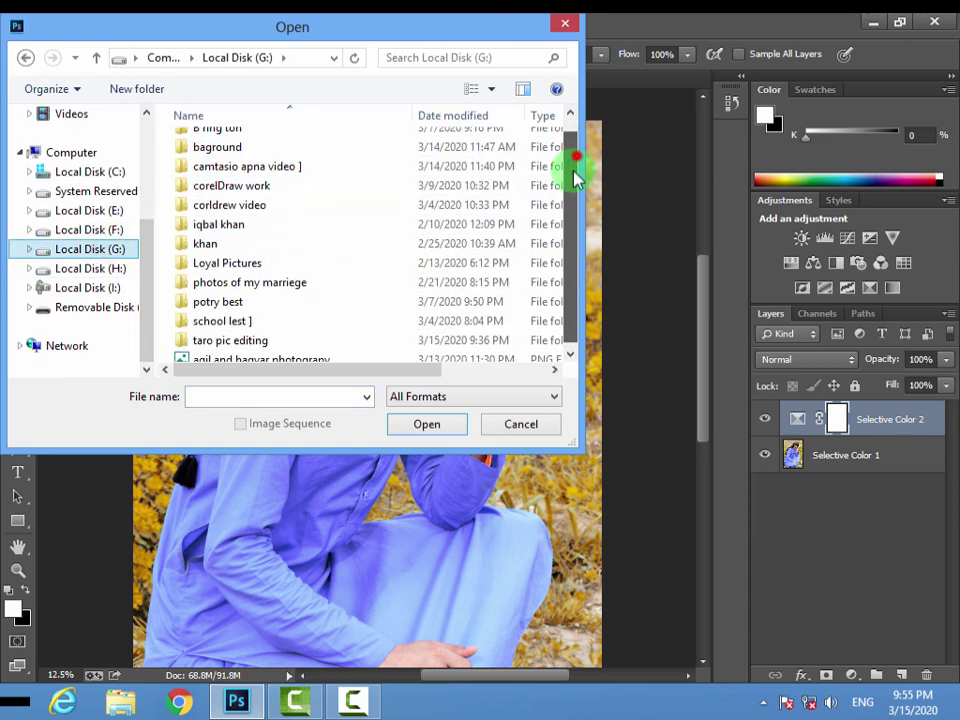
{"action": "left_click", "coordinate": [375, 351]}
{"action": "left_click", "coordinate": [426, 424]}
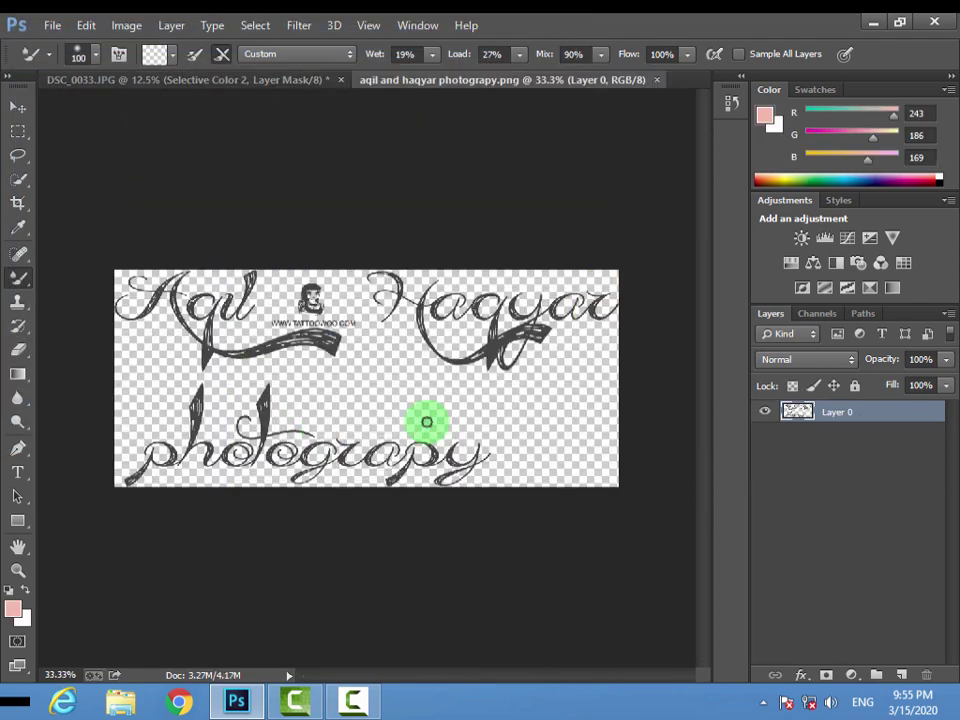
Place the photography logo in the portrait's upper-left corner and apply a preset style with Bevel & Emboss, Stroke, Gradient Overlay and Drop Shadow
{"action": "left_click", "coordinate": [17, 107]}
{"action": "left_click_drag", "start_coordinate": [355, 380], "coordinate": [246, 197]}
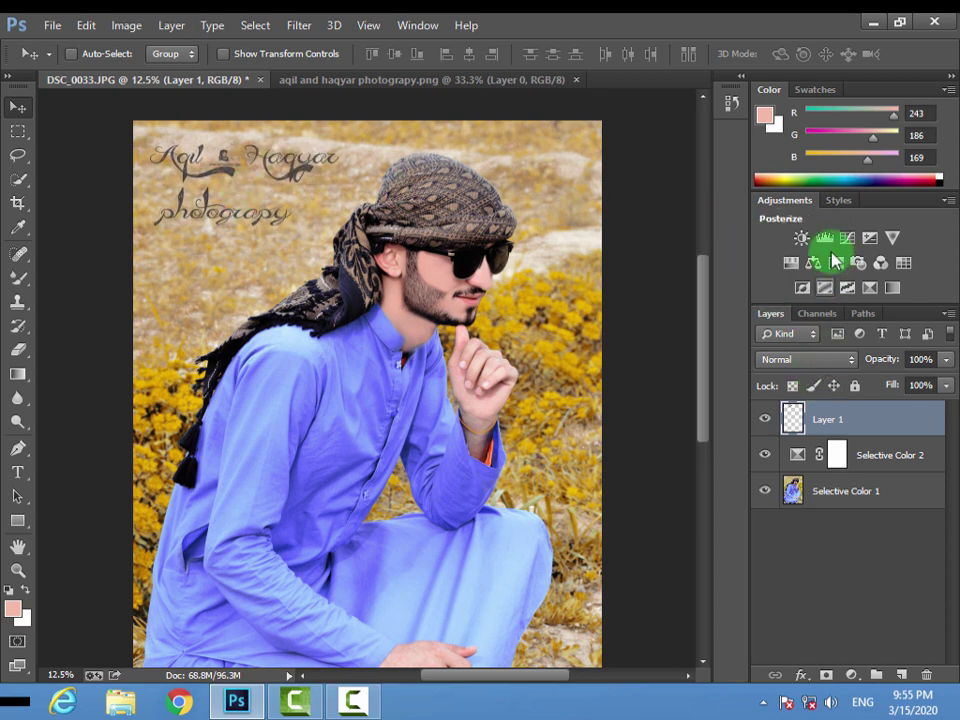
{"action": "left_click", "coordinate": [836, 208]}
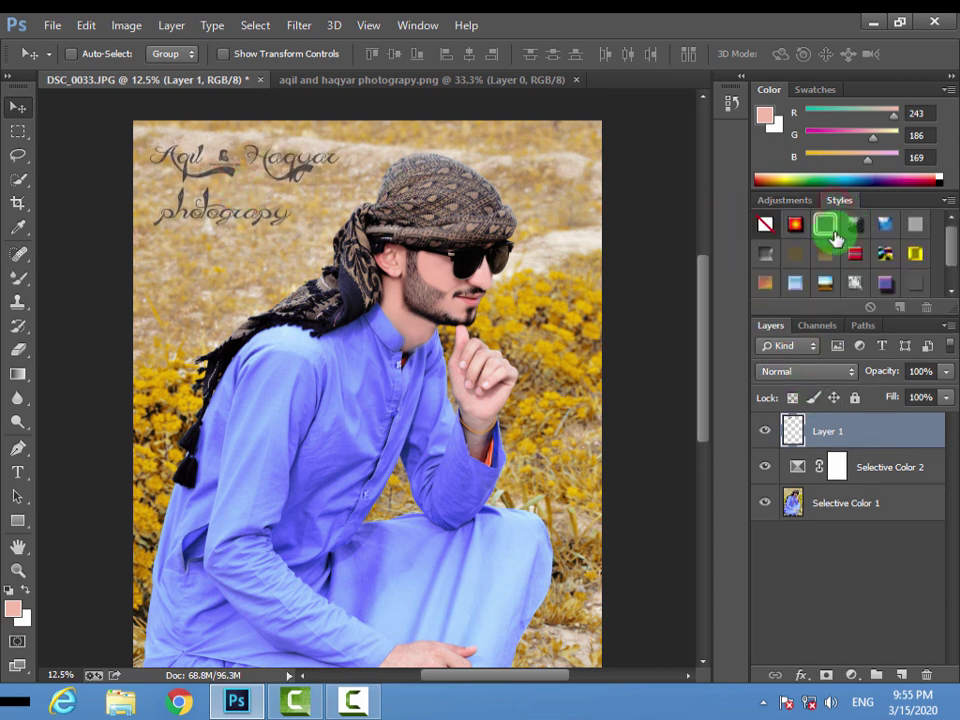
{"action": "left_click", "coordinate": [805, 225]}
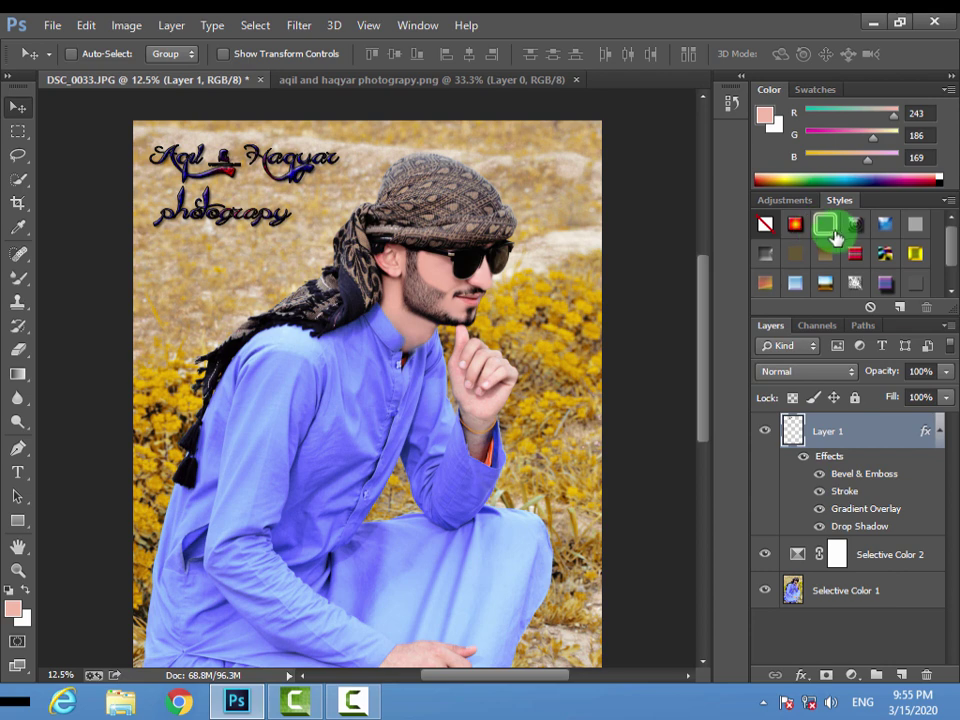
Try several other preset layer styles on the photography logo
{"action": "left_click", "coordinate": [829, 228]}
{"action": "left_click", "coordinate": [860, 230]}
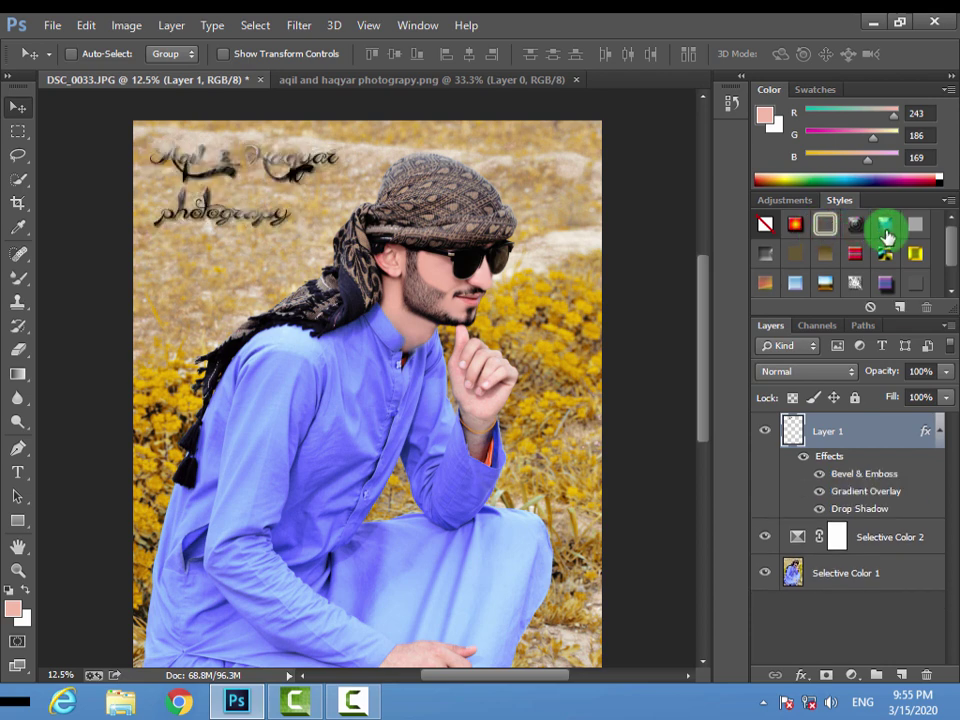
{"action": "left_click", "coordinate": [885, 236]}
{"action": "scroll", "coordinate": [890, 247], "scroll_direction": "down", "scroll_amount": 1}
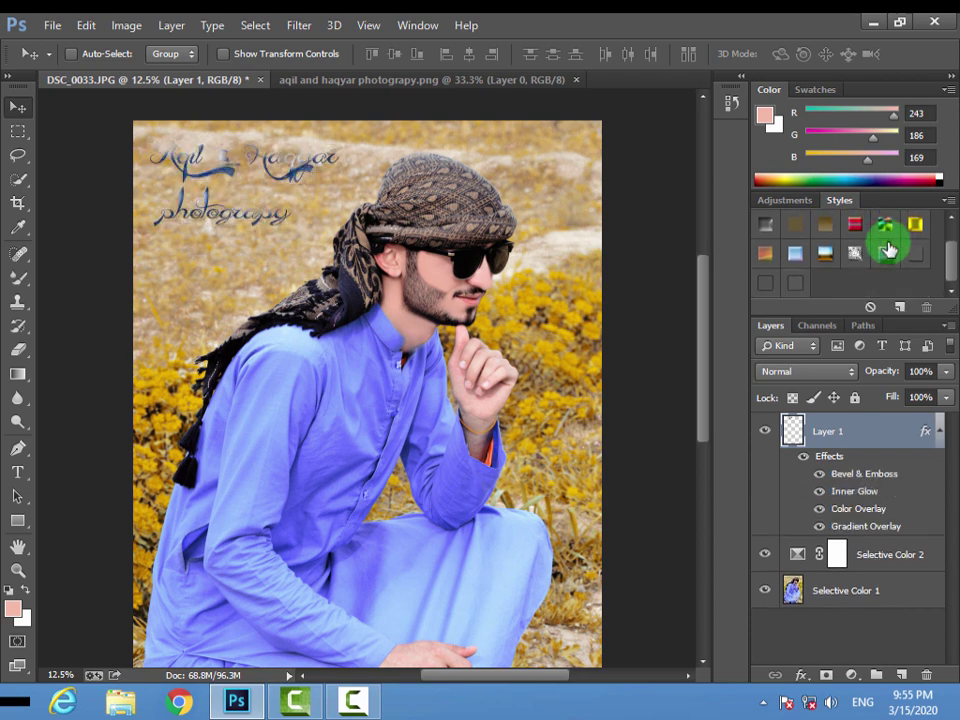
Append the Text Effects 2 preset collection to the available layer styles
{"action": "left_click", "coordinate": [945, 200]}
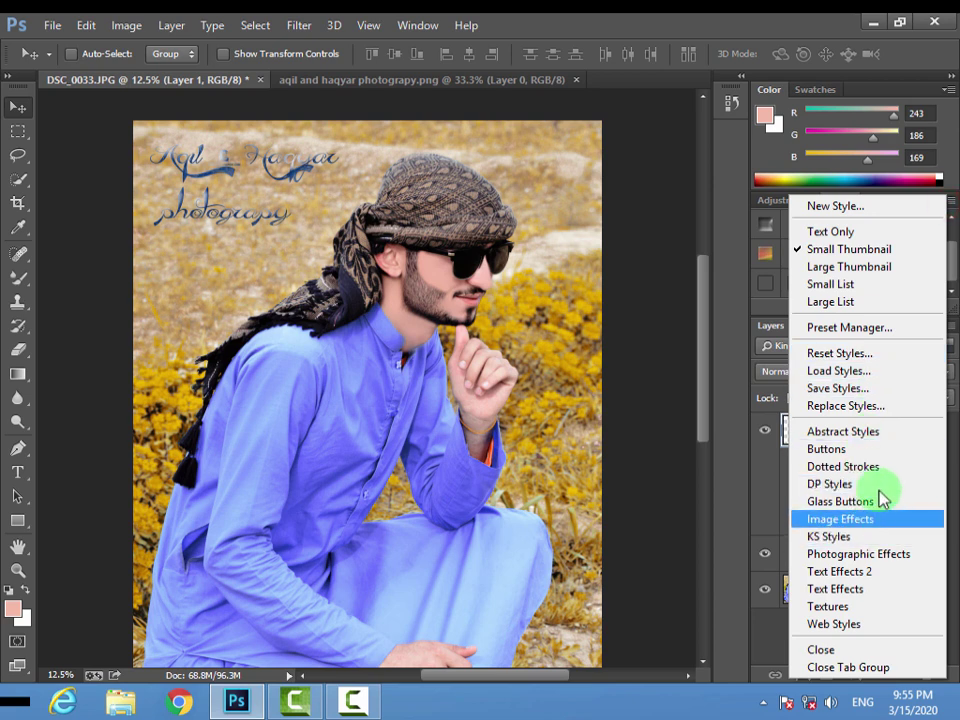
{"action": "left_click", "coordinate": [840, 571]}
{"action": "left_click", "coordinate": [567, 284]}
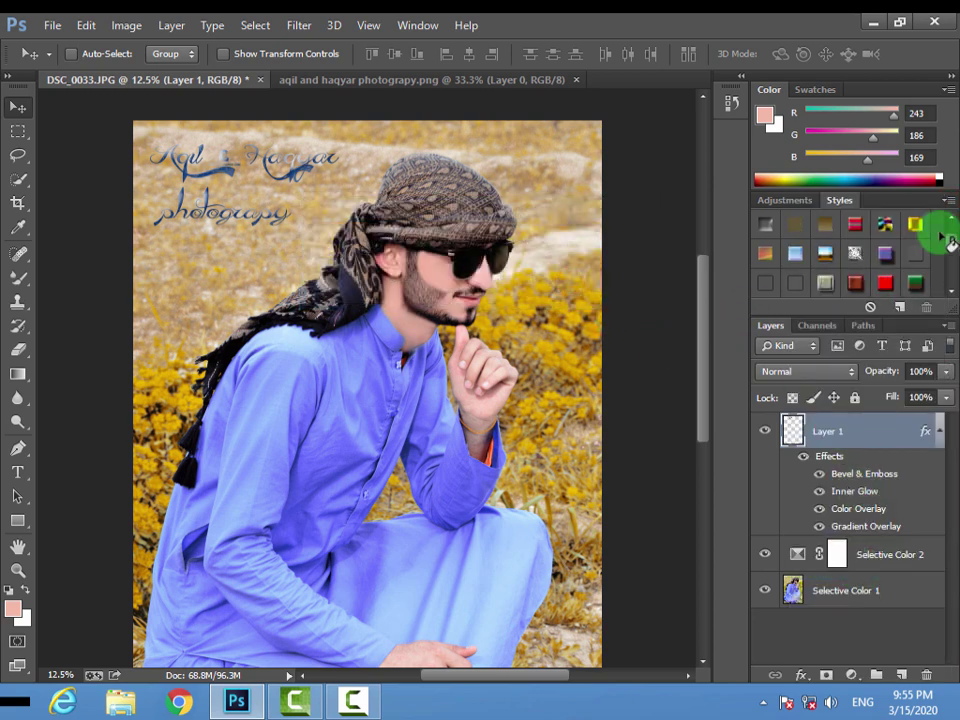
{"action": "scroll", "coordinate": [943, 260], "scroll_direction": "down", "scroll_amount": 5}
Try several Text Effects 2 styles on the logo, ending with a pale outlined one using Bevel & Emboss, Stroke and Gradient Overlay
{"action": "left_click", "coordinate": [887, 225]}
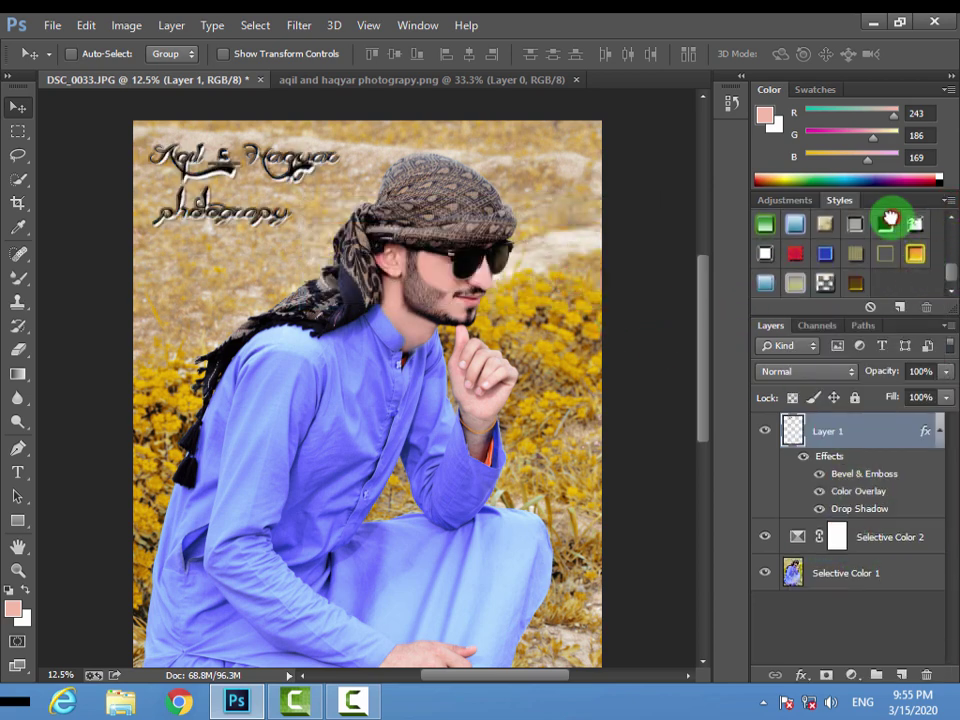
{"action": "left_click", "coordinate": [910, 224]}
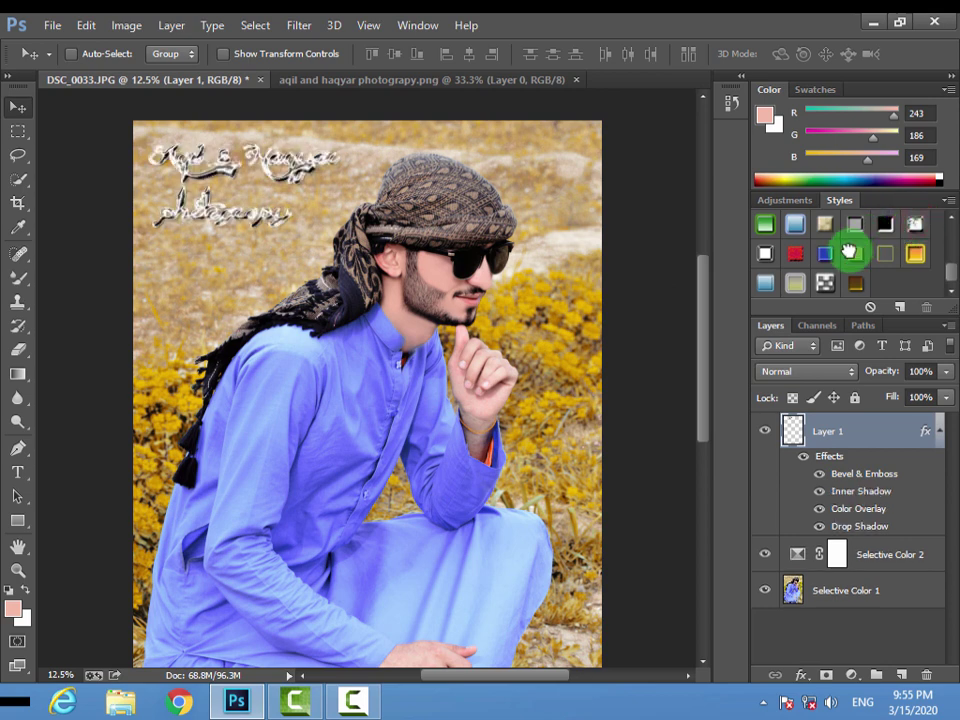
{"action": "left_click", "coordinate": [824, 256]}
{"action": "left_click", "coordinate": [823, 283]}
{"action": "left_click", "coordinate": [796, 258]}
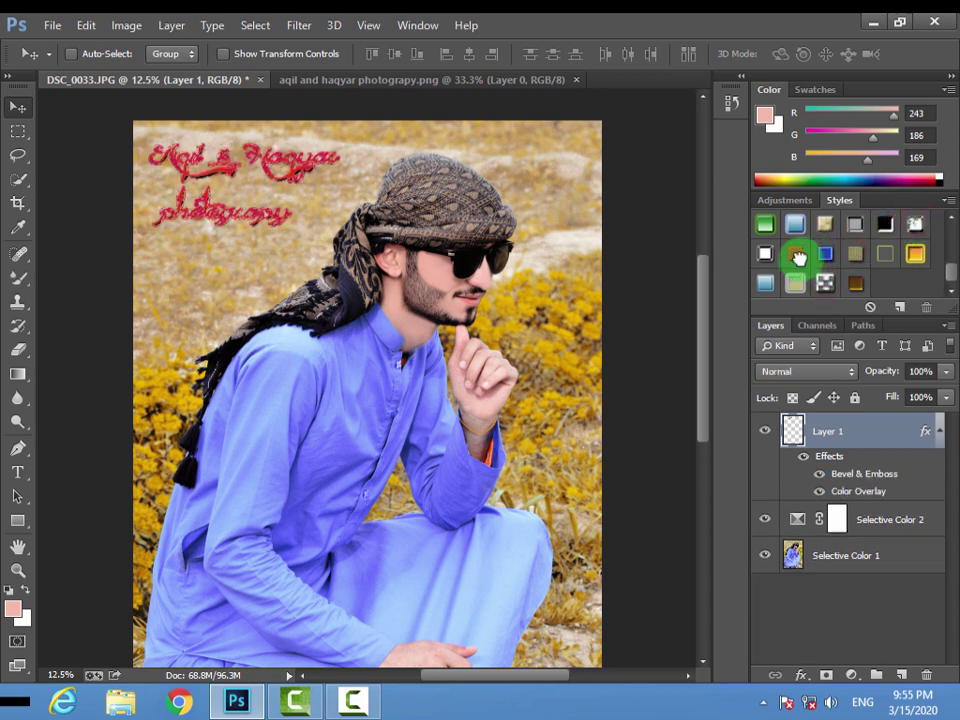
{"action": "left_click", "coordinate": [828, 281]}
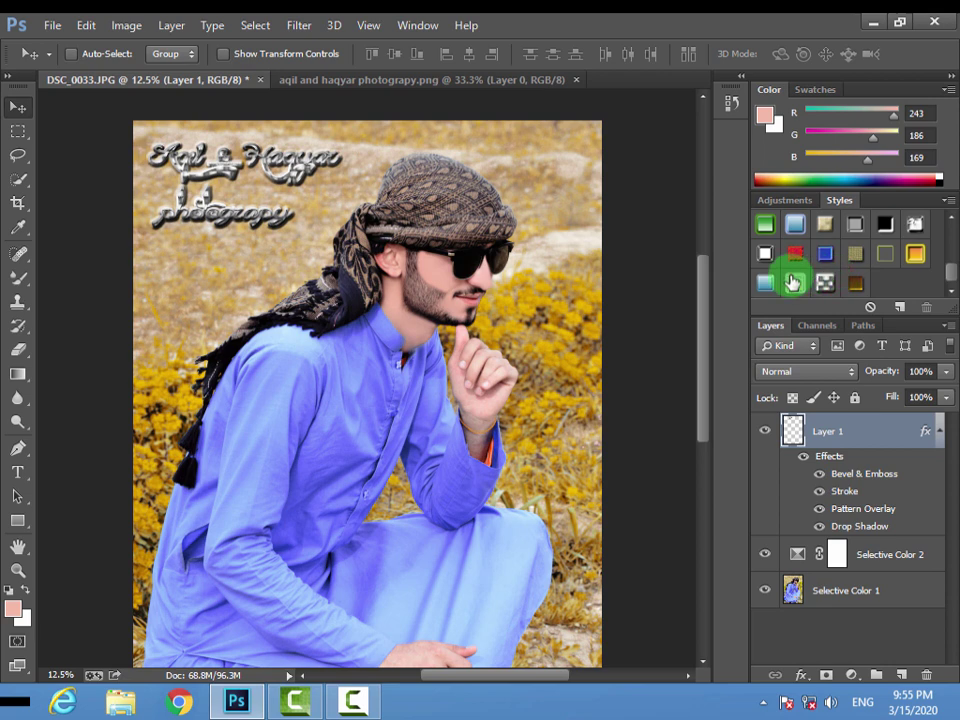
{"action": "left_click", "coordinate": [765, 282]}
{"action": "left_click", "coordinate": [795, 283]}
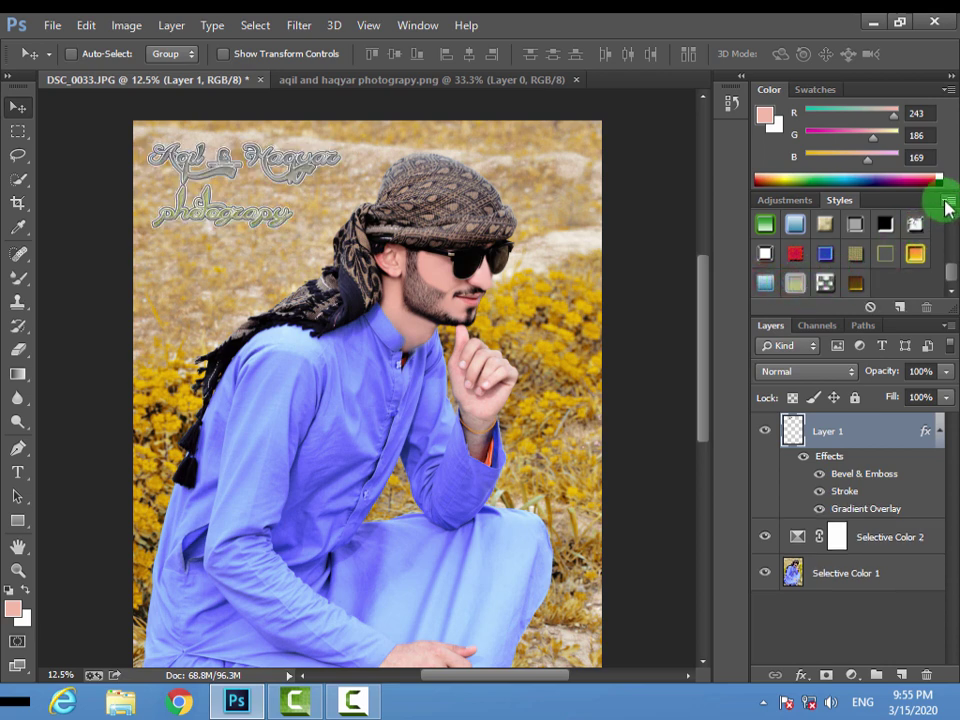
{"action": "scroll", "coordinate": [641, 276], "scroll_direction": "down", "scroll_amount": 3}
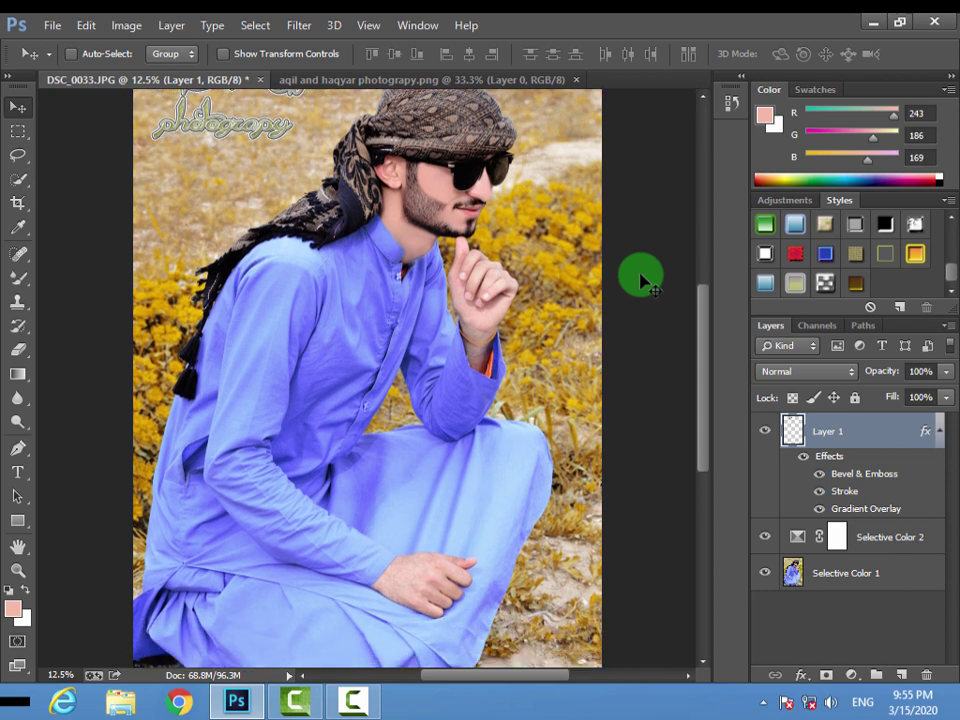
{"action": "scroll", "coordinate": [641, 276], "scroll_direction": "up", "scroll_amount": 1}
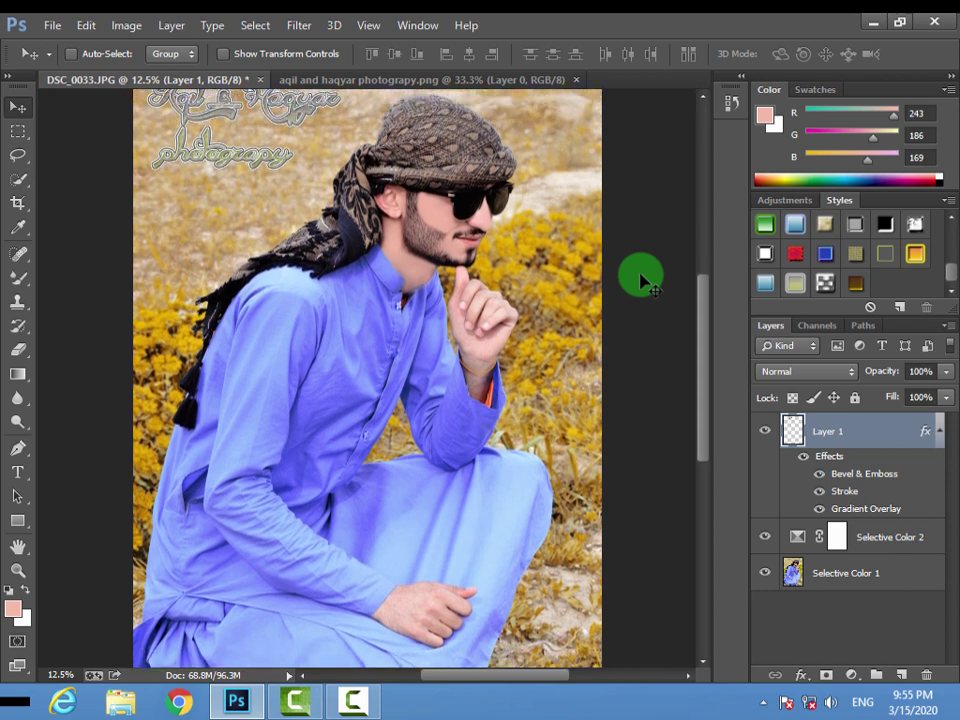
{"action": "scroll", "coordinate": [641, 276], "scroll_direction": "down", "scroll_amount": 1}
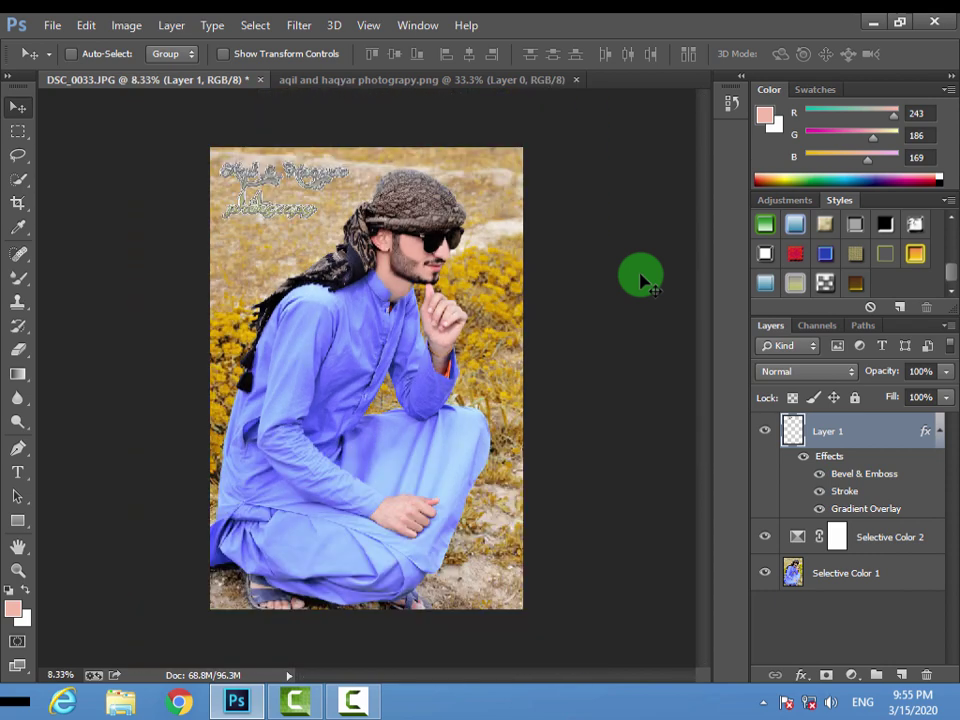
{"action": "scroll", "coordinate": [641, 276], "scroll_direction": "up", "scroll_amount": 1}
{"action": "scroll", "coordinate": [641, 276], "scroll_direction": "up", "scroll_amount": 2}
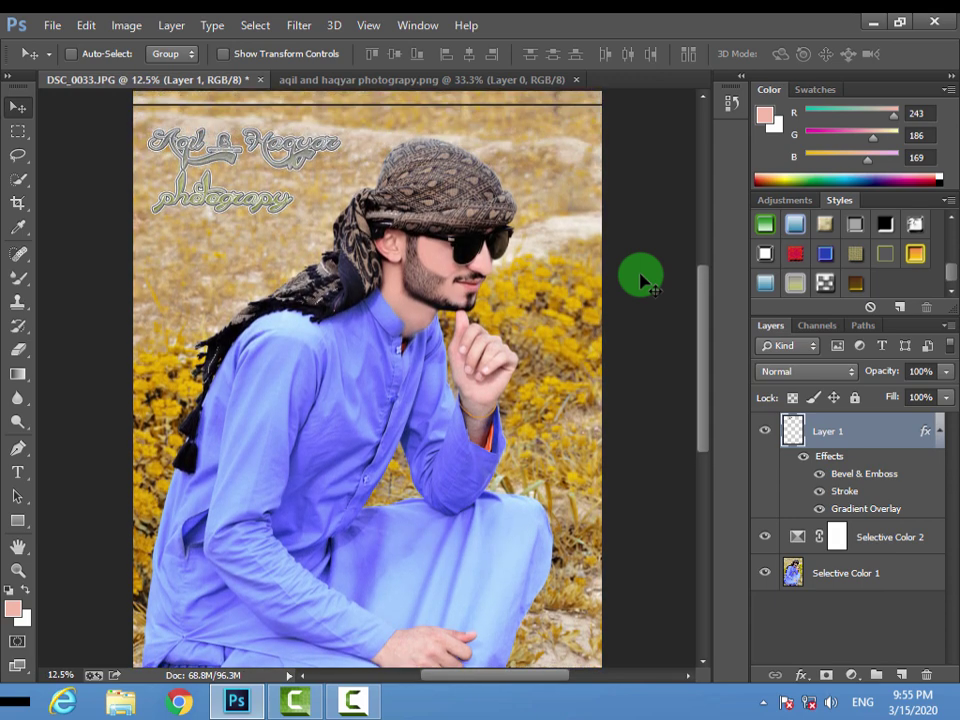
{"action": "scroll", "coordinate": [641, 277], "scroll_direction": "down", "scroll_amount": 1}
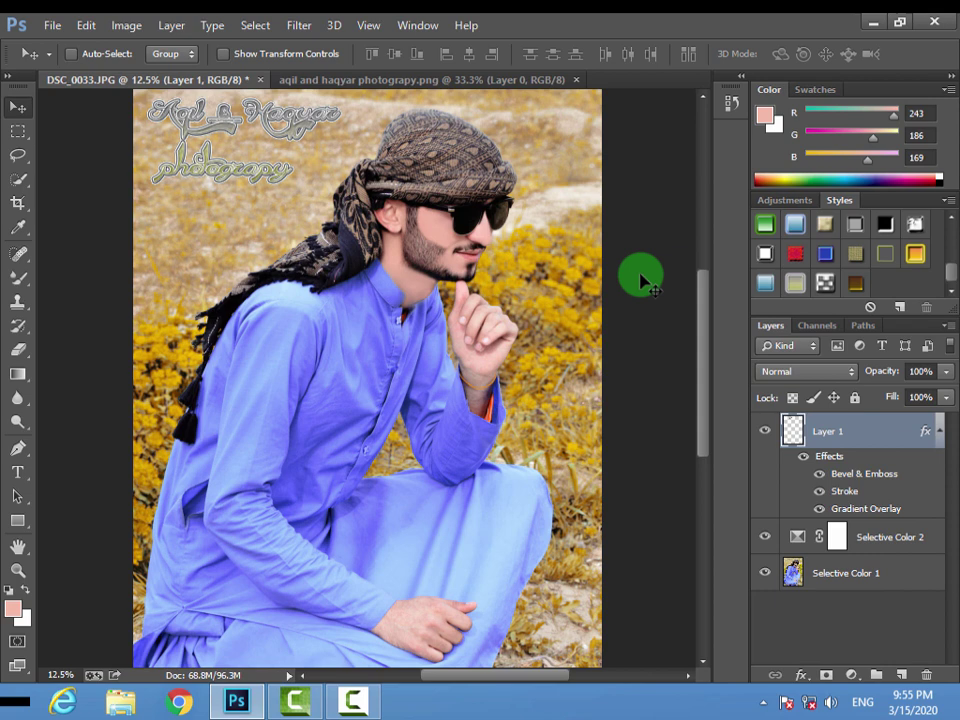
{"action": "left_click", "coordinate": [343, 618]}
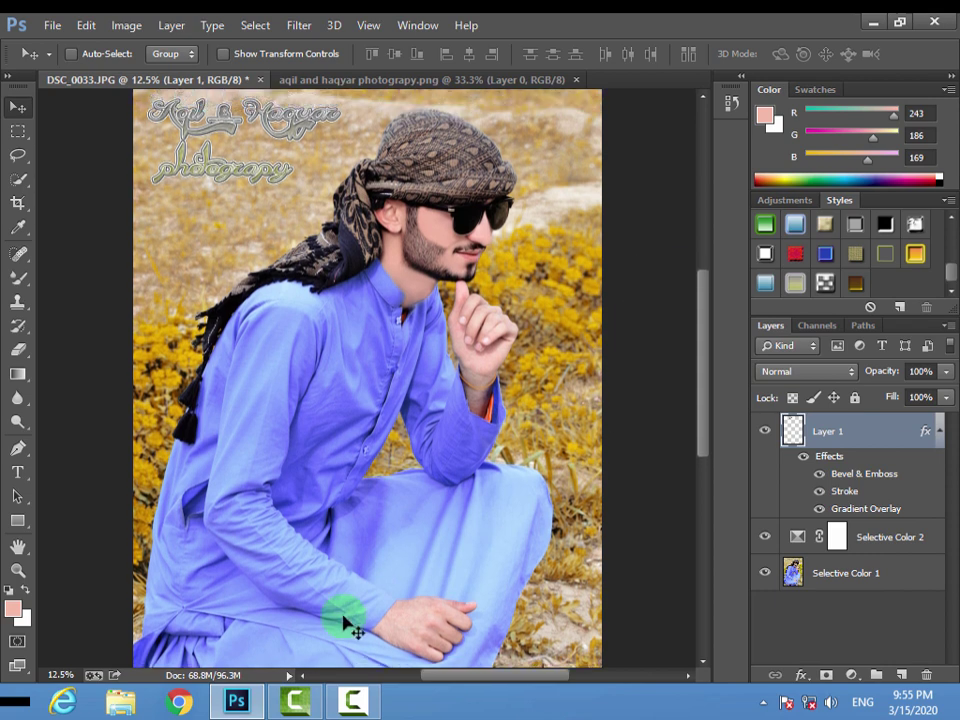
{"action": "left_click", "coordinate": [363, 707]}
{"action": "left_click", "coordinate": [857, 636]}
{"action": "left_click", "coordinate": [857, 624]}
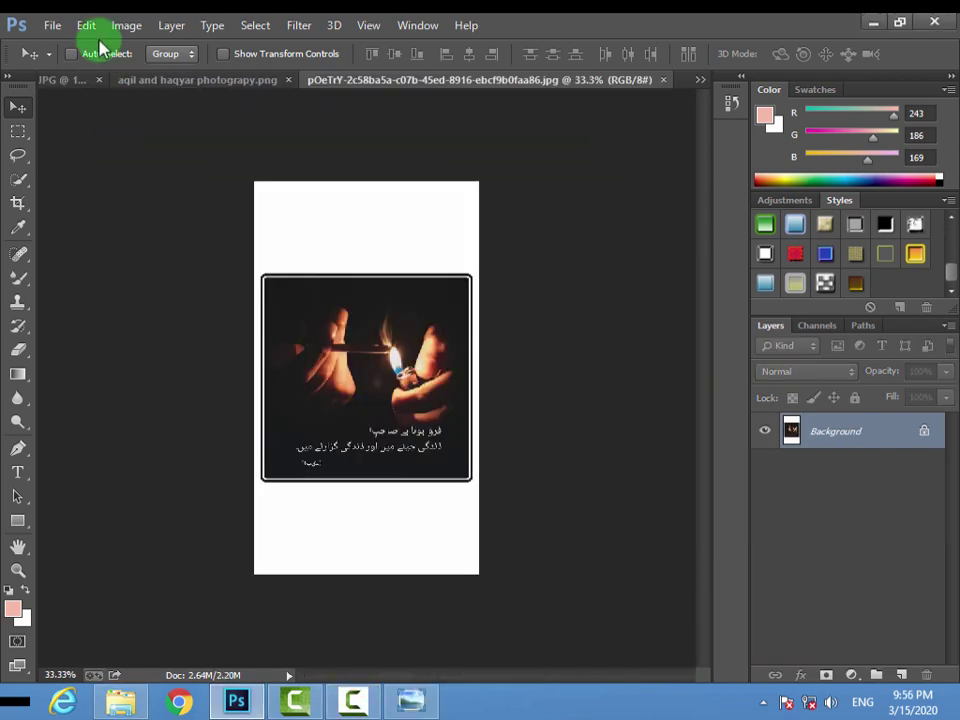
Convert the locked Background of the Urdu quote image with the cigarette lighter into a normal layer
{"action": "left_click", "coordinate": [143, 79]}
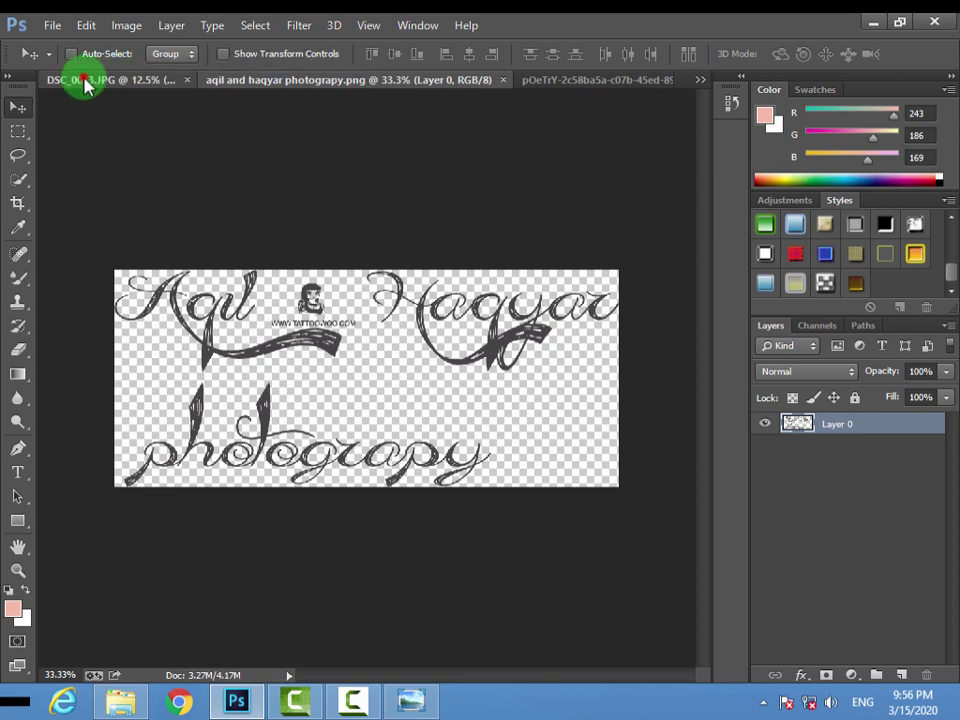
{"action": "left_click", "coordinate": [84, 80]}
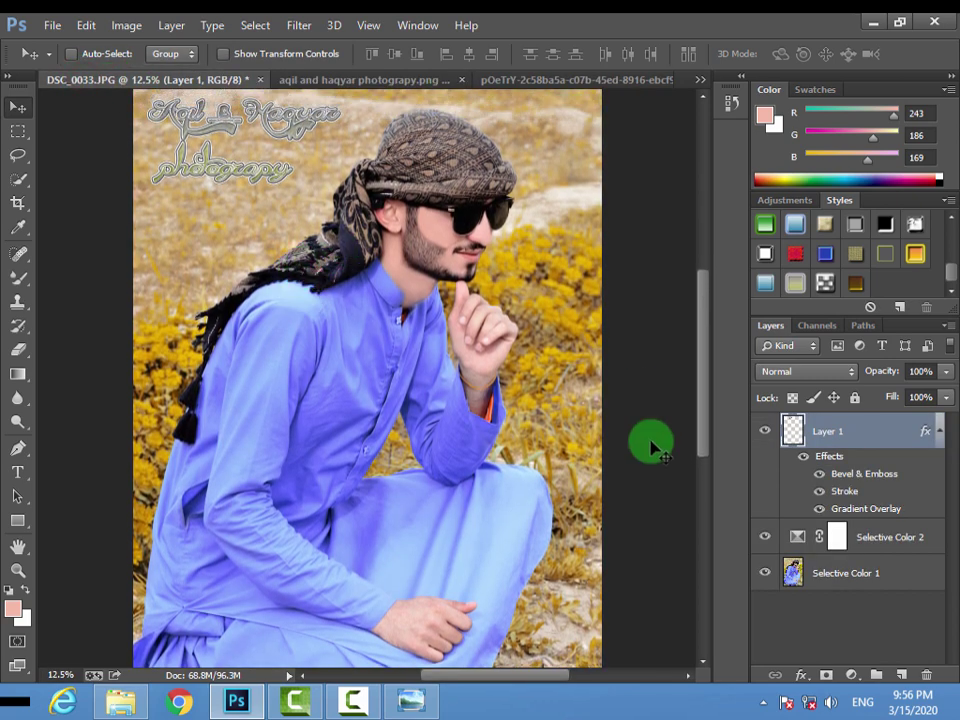
{"action": "left_click", "coordinate": [514, 80]}
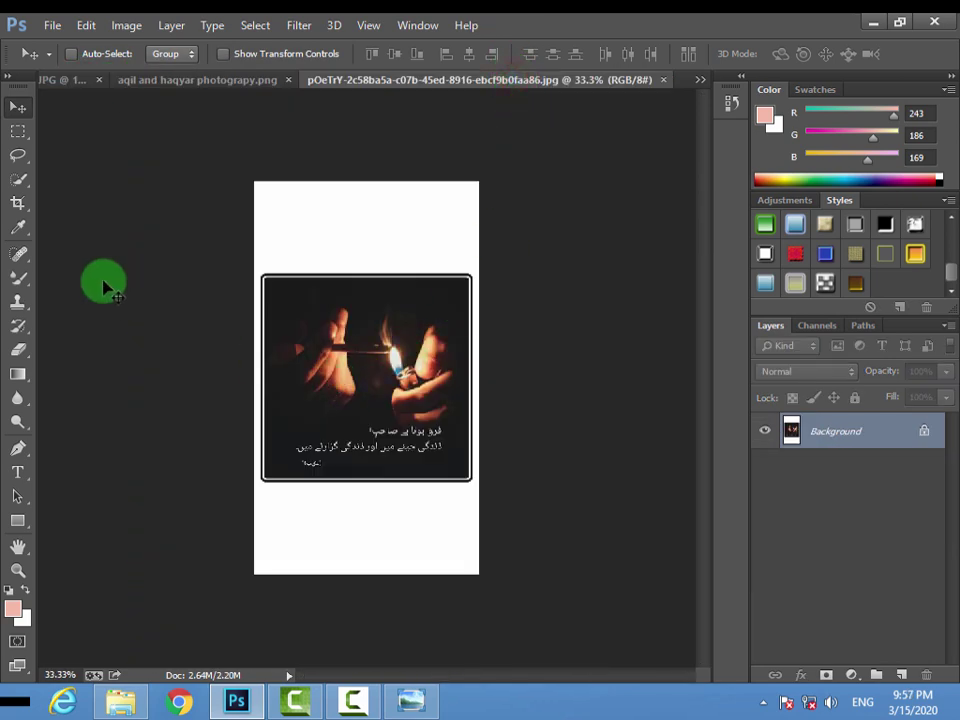
{"action": "double_click", "coordinate": [899, 436]}
{"action": "left_click", "coordinate": [645, 231]}
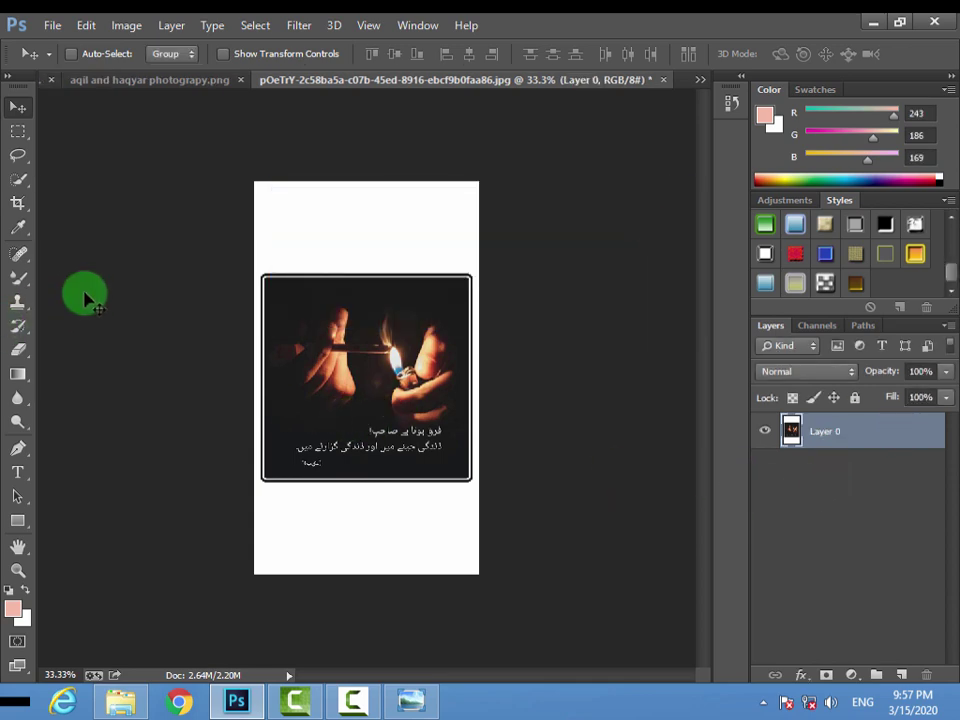
Select the Urdu quote text with a rectangular marquee and copy that piece into the portrait below the logo
{"action": "key", "text": "ctrl+plus"}
{"action": "key", "text": "ctrl+plus"}
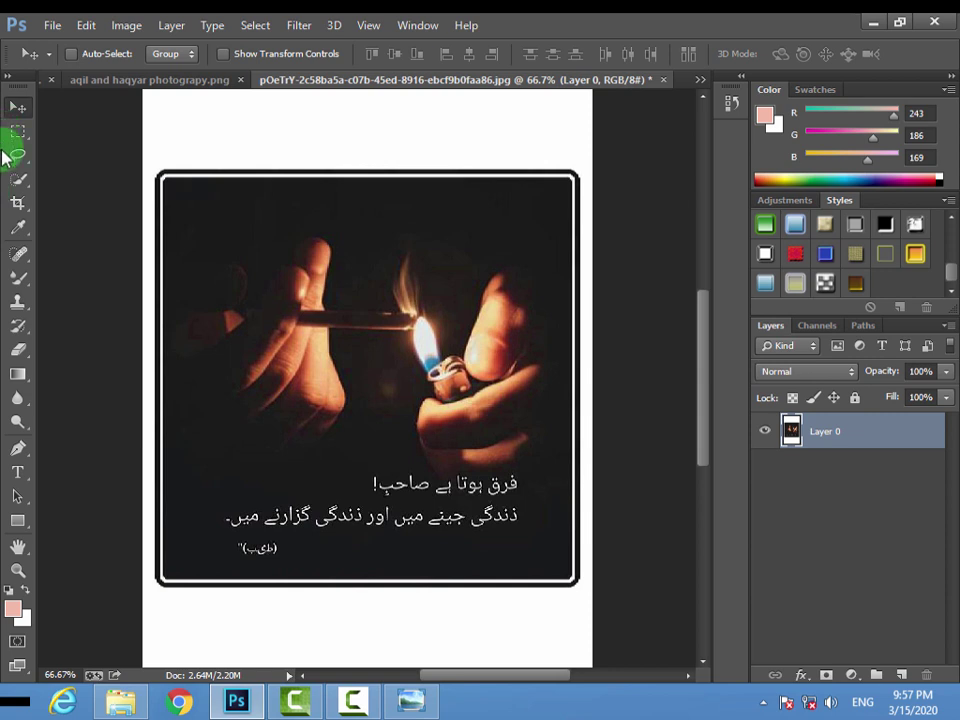
{"action": "left_click", "coordinate": [18, 131]}
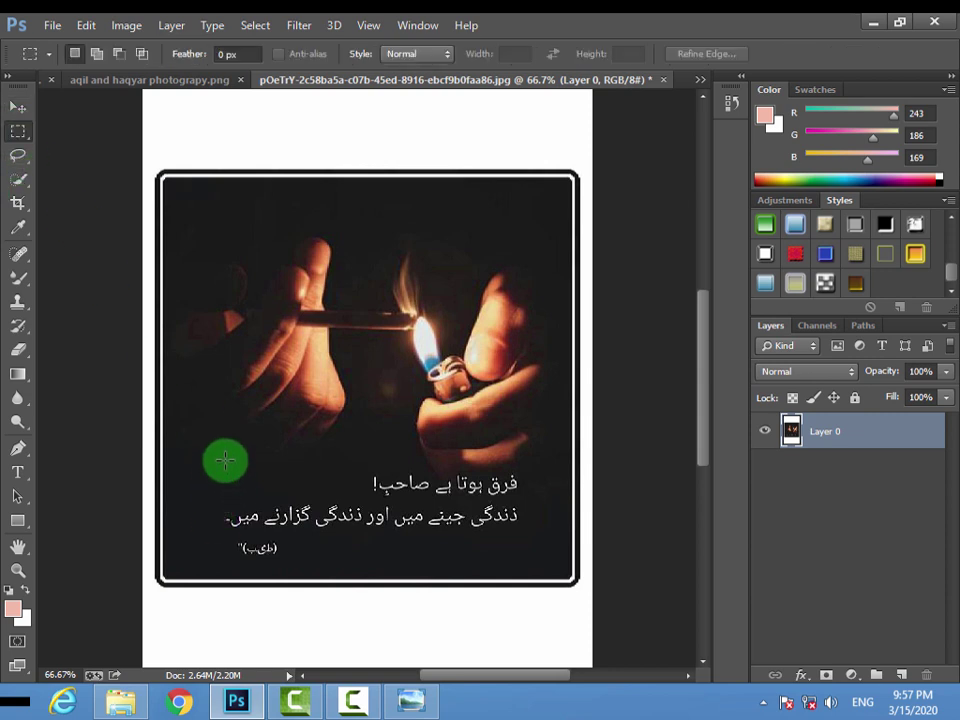
{"action": "left_click_drag", "start_coordinate": [225, 456], "coordinate": [545, 552]}
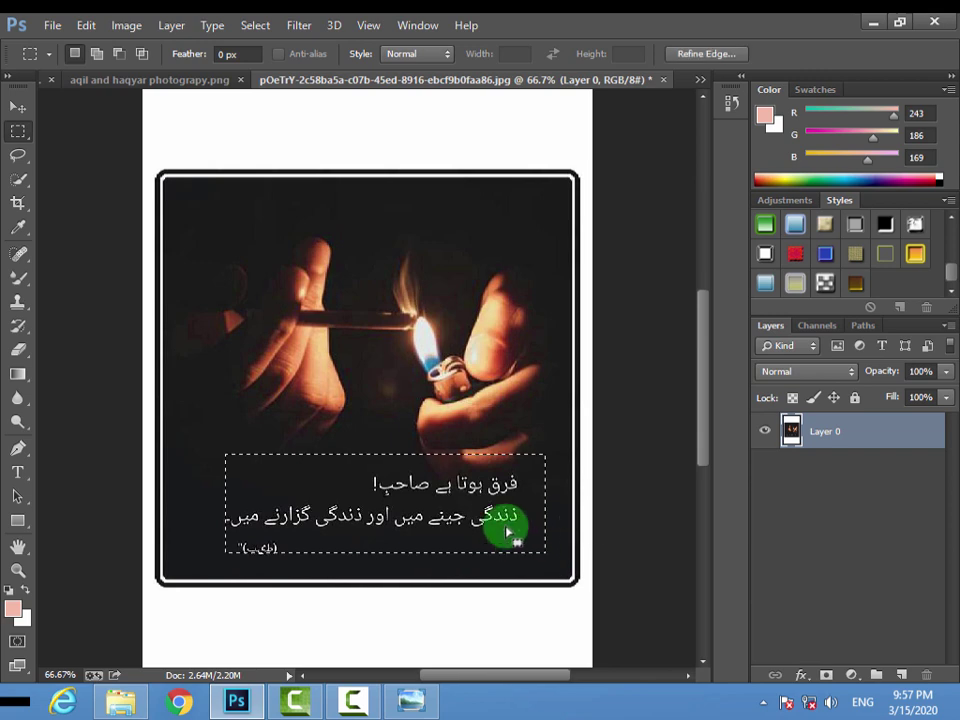
{"action": "left_click", "coordinate": [18, 106]}
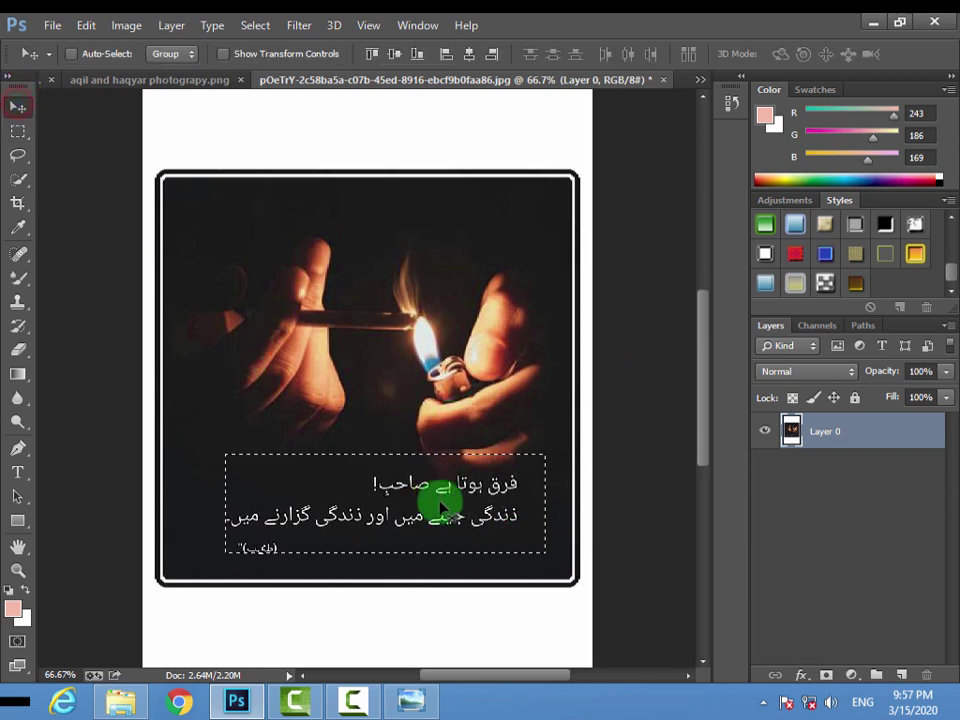
{"action": "left_click_drag", "start_coordinate": [442, 503], "coordinate": [150, 158]}
Scale the quote block to about 235% and position it below the logo, clear of the portrait's edge
{"action": "left_click_drag", "start_coordinate": [236, 236], "coordinate": [303, 258]}
{"action": "key", "text": "ctrl+t"}
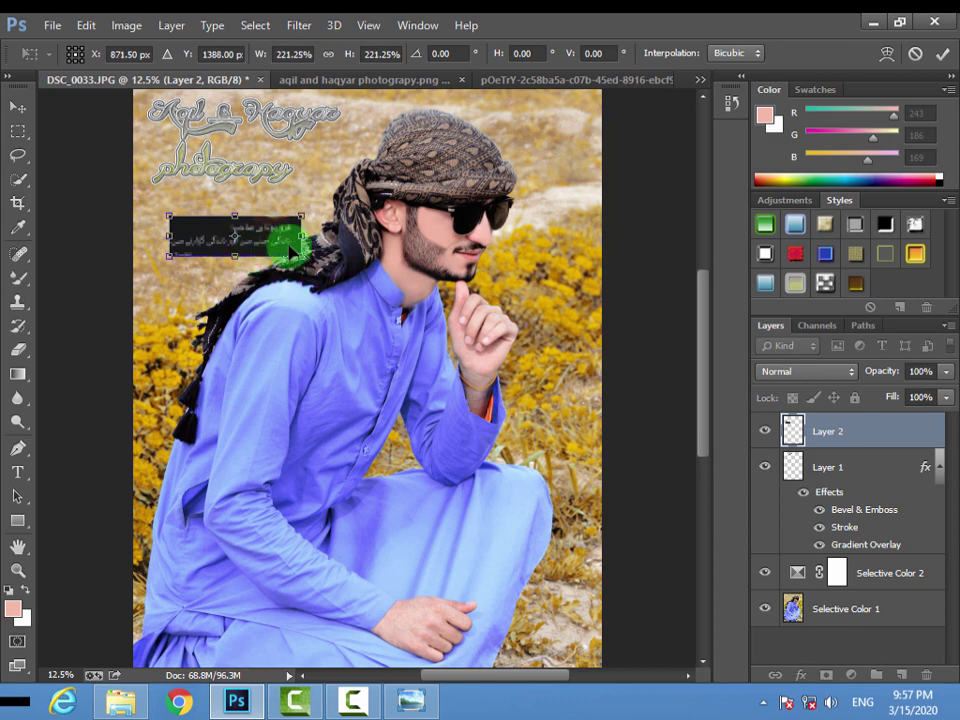
{"action": "left_click_drag", "start_coordinate": [705, 372], "coordinate": [700, 345]}
{"action": "left_click_drag", "start_coordinate": [214, 318], "coordinate": [197, 318]}
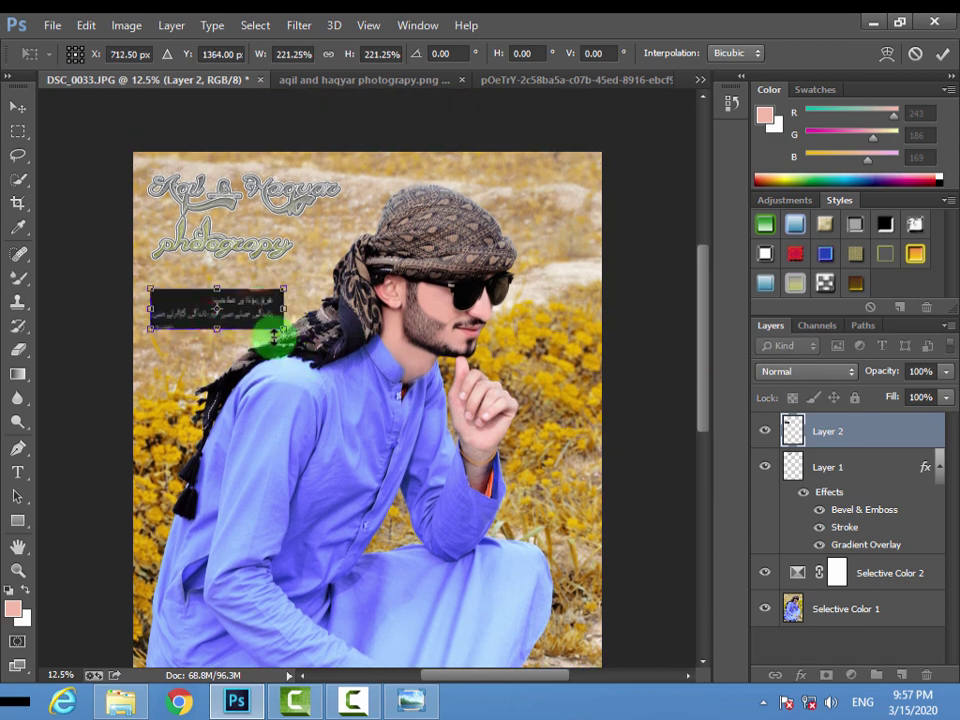
{"action": "left_click_drag", "start_coordinate": [288, 331], "coordinate": [257, 313]}
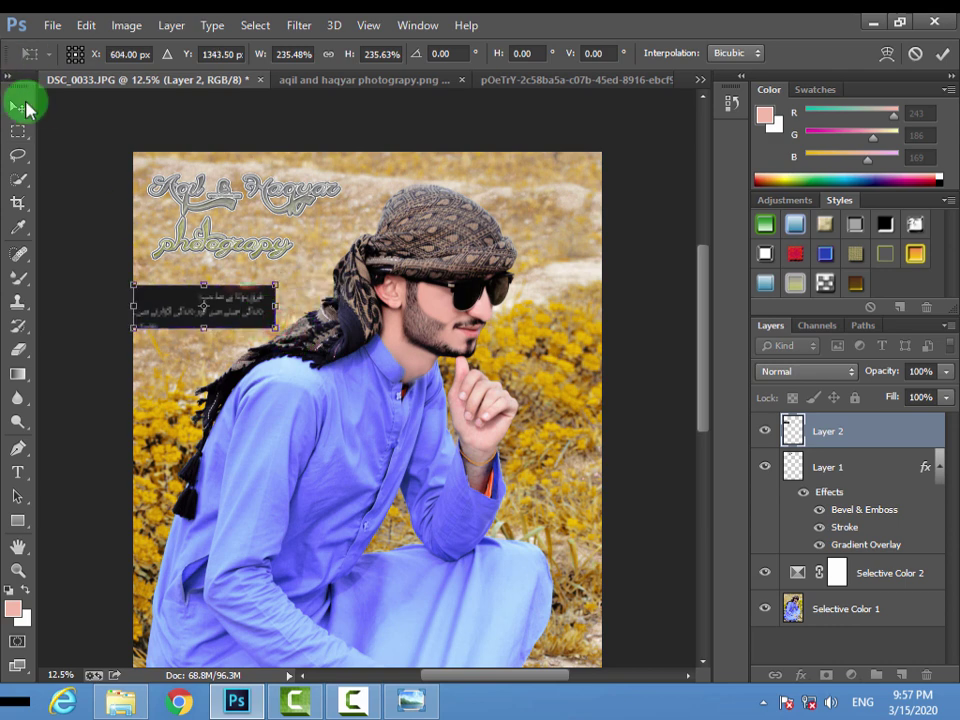
{"action": "left_click", "coordinate": [18, 105]}
{"action": "left_click", "coordinate": [385, 287]}
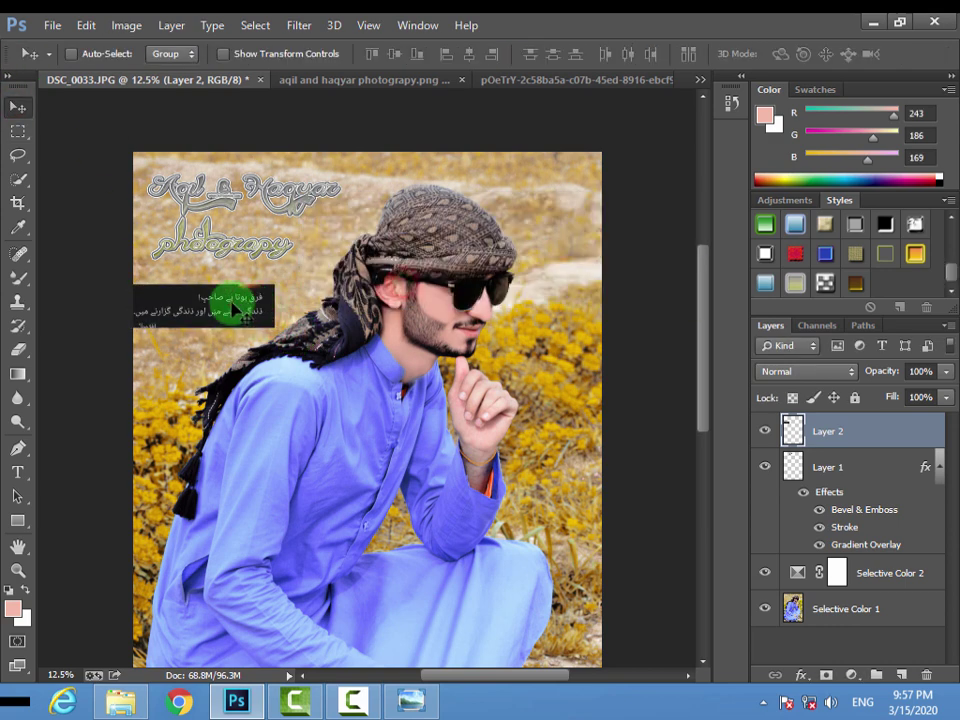
{"action": "left_click_drag", "start_coordinate": [233, 311], "coordinate": [250, 311]}
Try Screen and other blend modes on the quote layer, and set it back to Normal
{"action": "left_click", "coordinate": [776, 371]}
{"action": "left_click", "coordinate": [800, 443]}
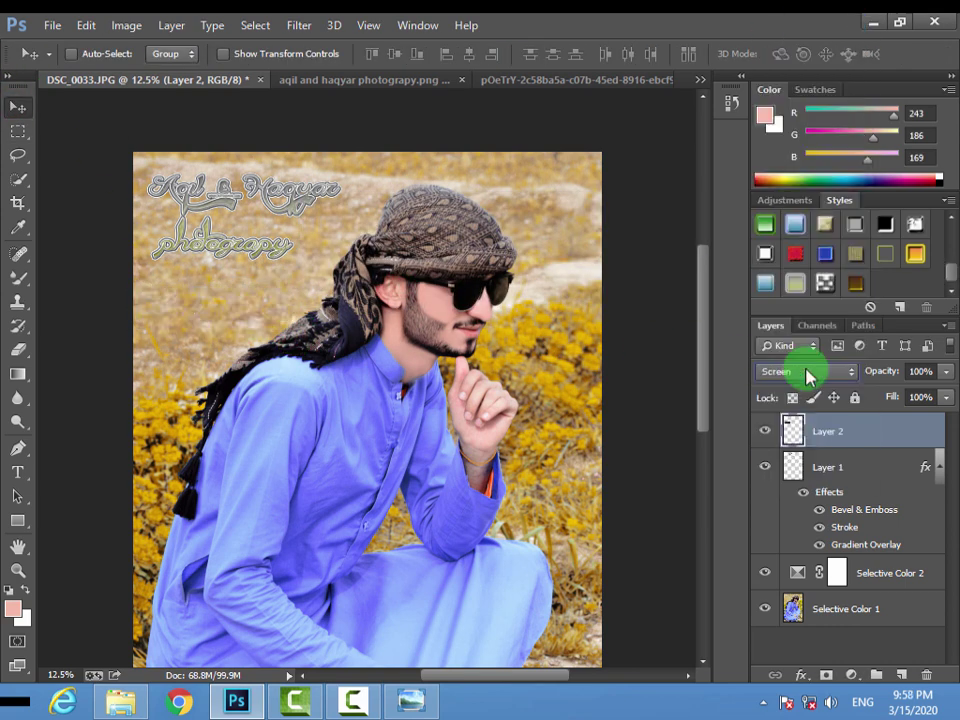
{"action": "scroll", "coordinate": [808, 374], "scroll_direction": "down", "scroll_amount": 14}
{"action": "left_click", "coordinate": [808, 374]}
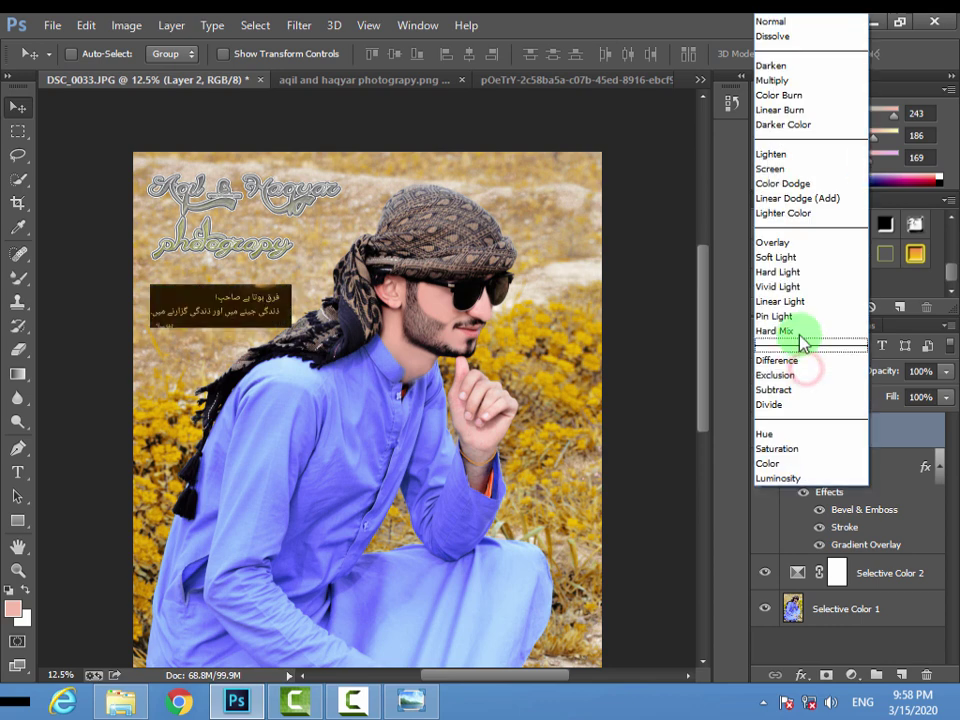
{"action": "left_click", "coordinate": [802, 19]}
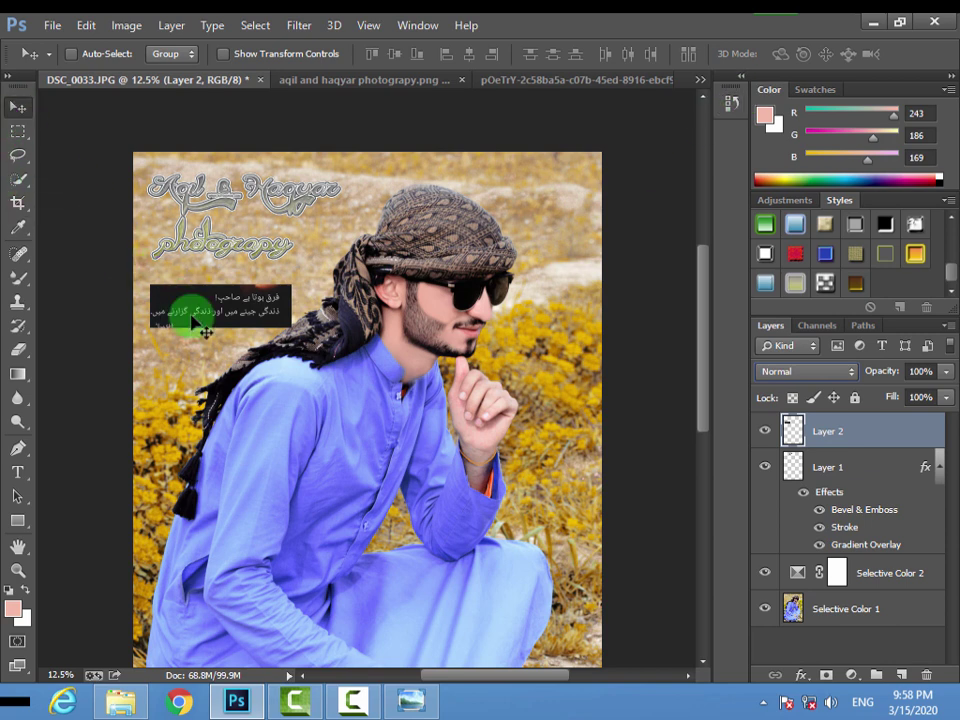
Begin saving a copy of the finished portrait under a new file, with JPEG as the format
{"action": "key", "text": "ctrl+plus"}
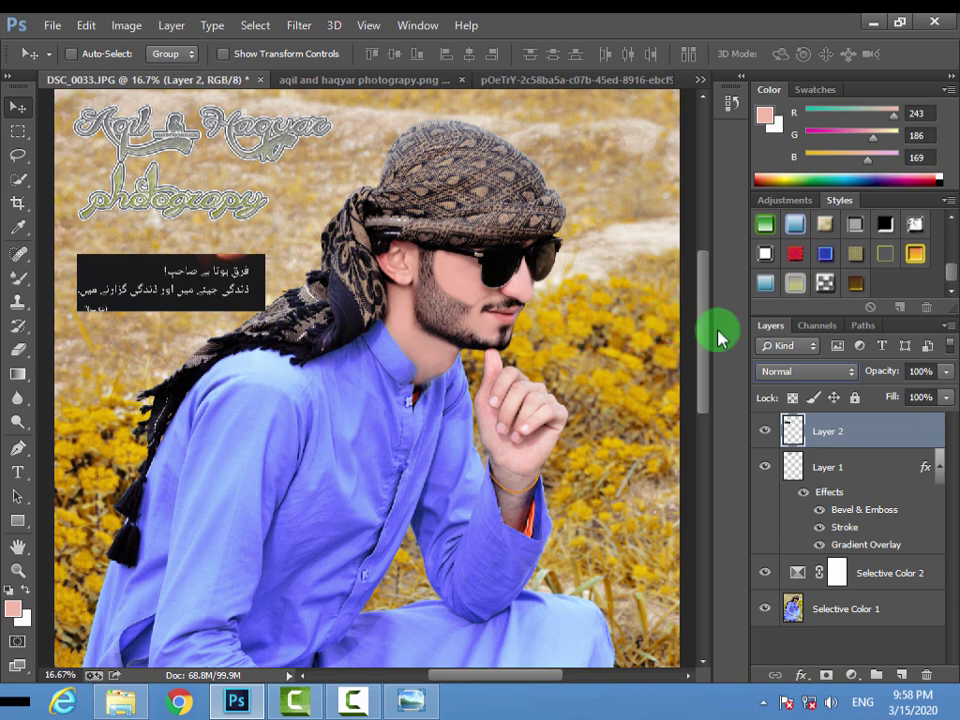
{"action": "left_click_drag", "start_coordinate": [700, 347], "coordinate": [679, 332]}
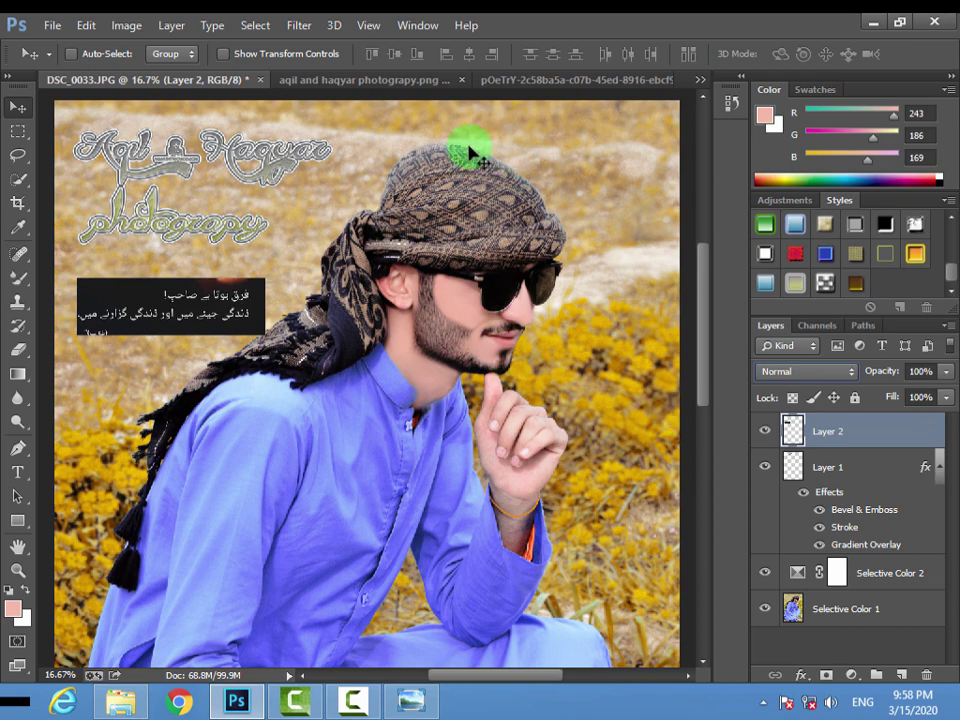
{"action": "left_click", "coordinate": [47, 25]}
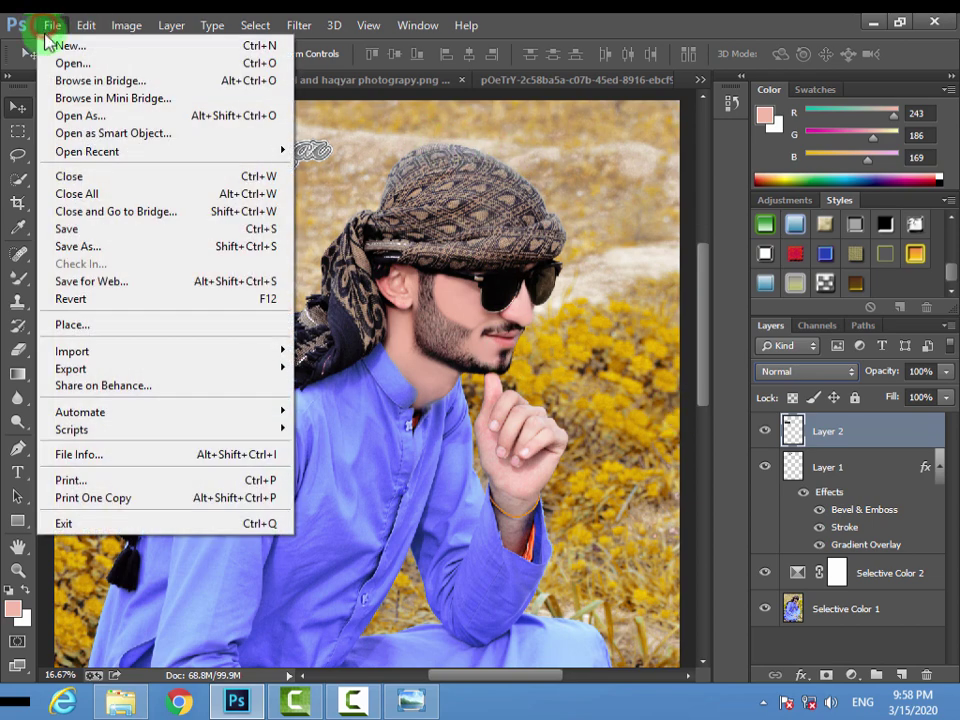
{"action": "left_click", "coordinate": [133, 250]}
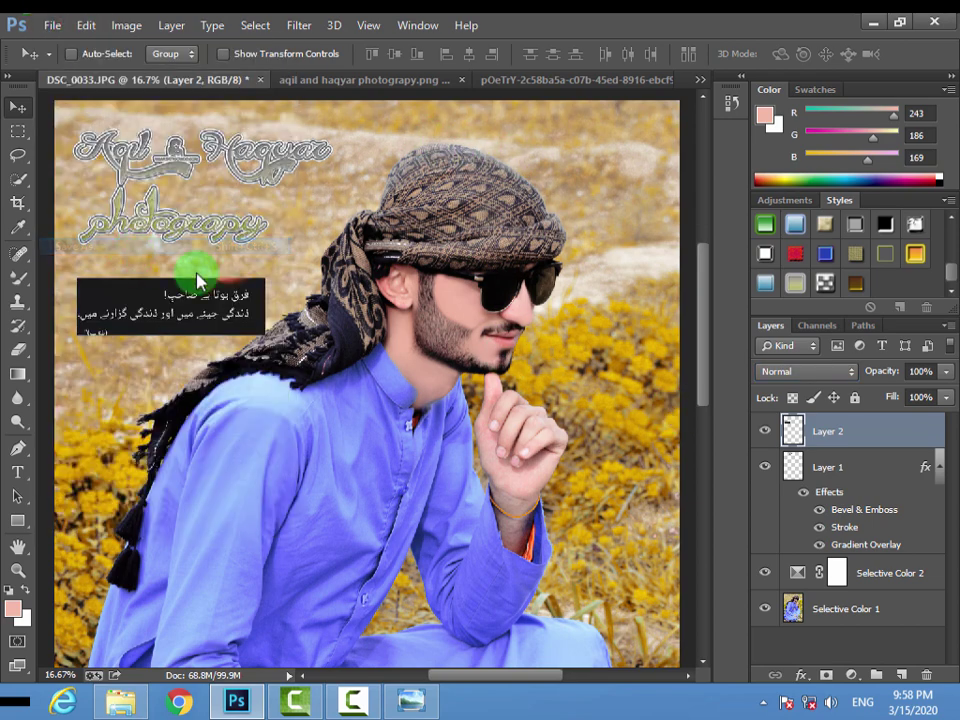
{"action": "left_click", "coordinate": [289, 382]}
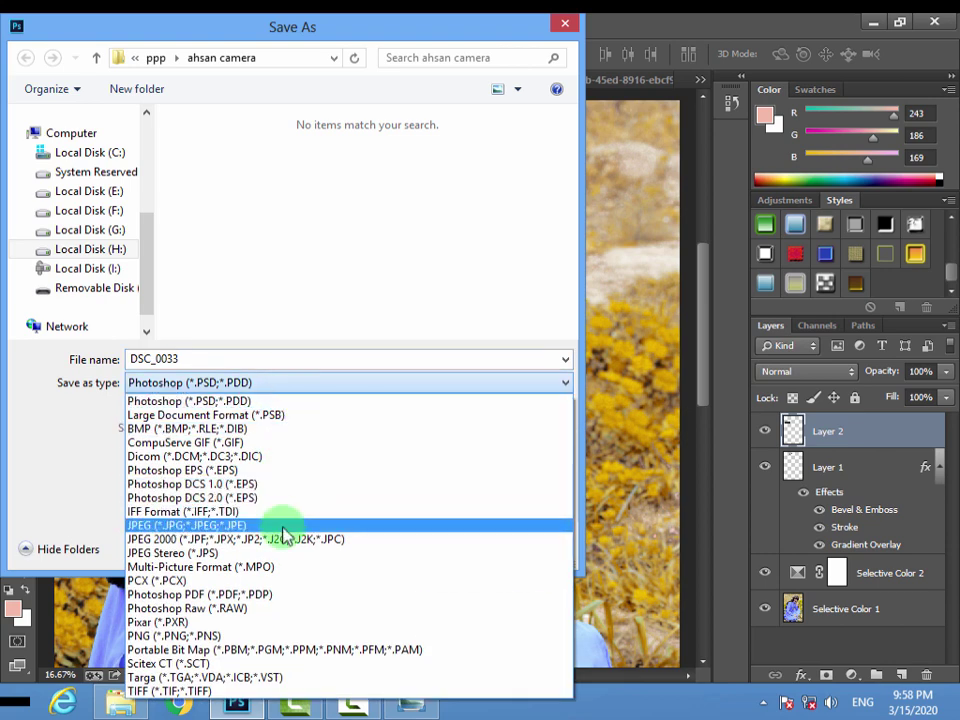
{"action": "left_click", "coordinate": [279, 525]}
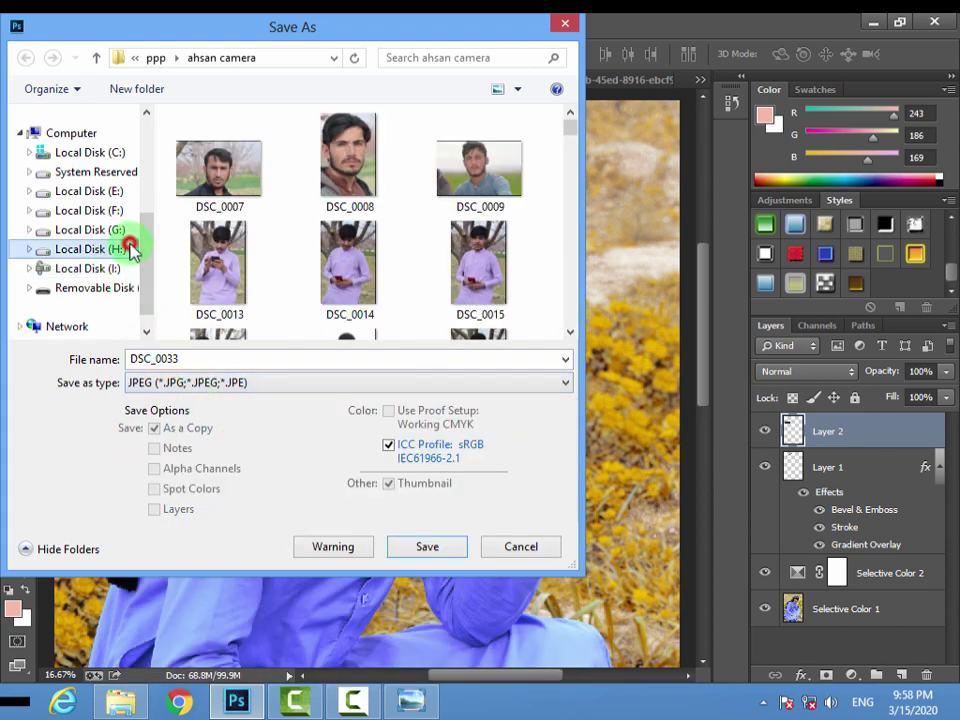
Save the JPEG as "taro bahi new" in the 24.01.2020 folder on Local Disk (H:) at Maximum quality, 12
{"action": "left_click", "coordinate": [130, 249]}
{"action": "double_click", "coordinate": [350, 212]}
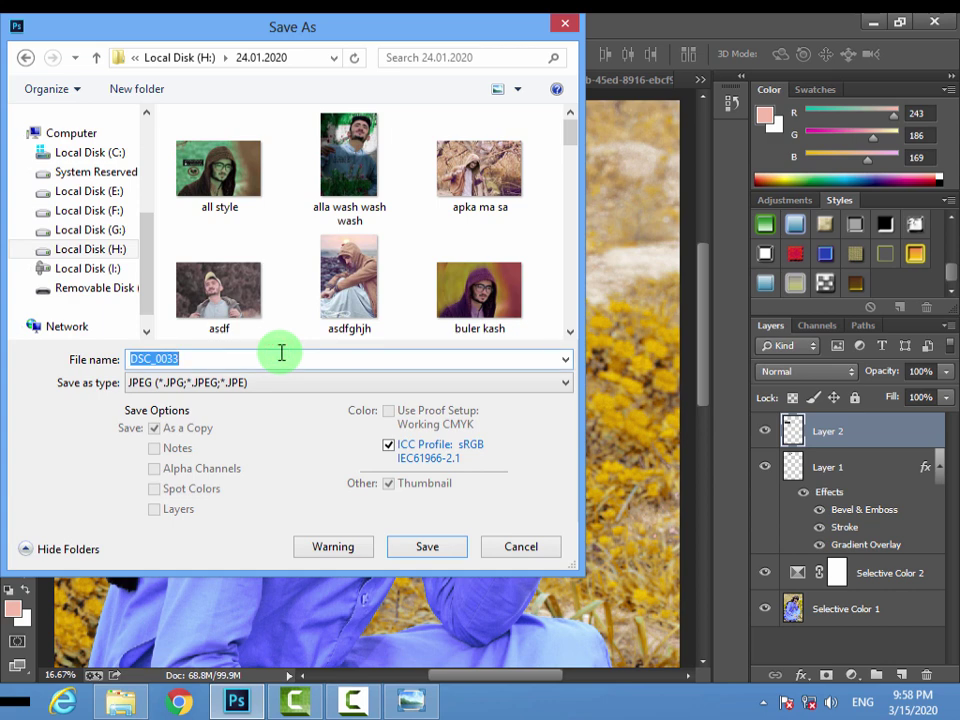
{"action": "type", "text": "taro bahi new"}
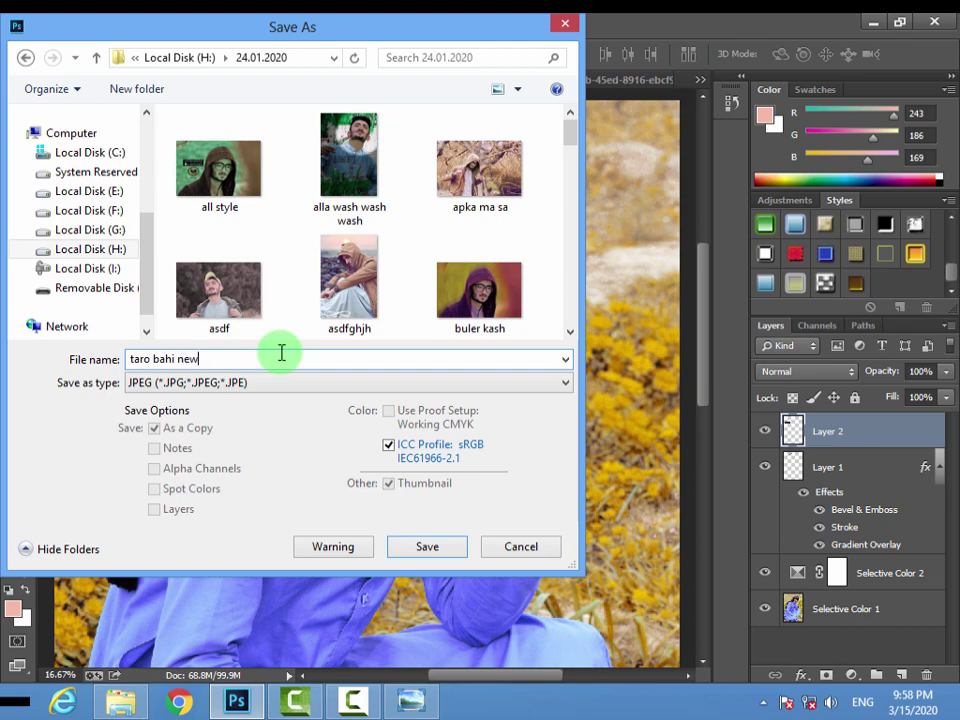
{"action": "left_click", "coordinate": [451, 560]}
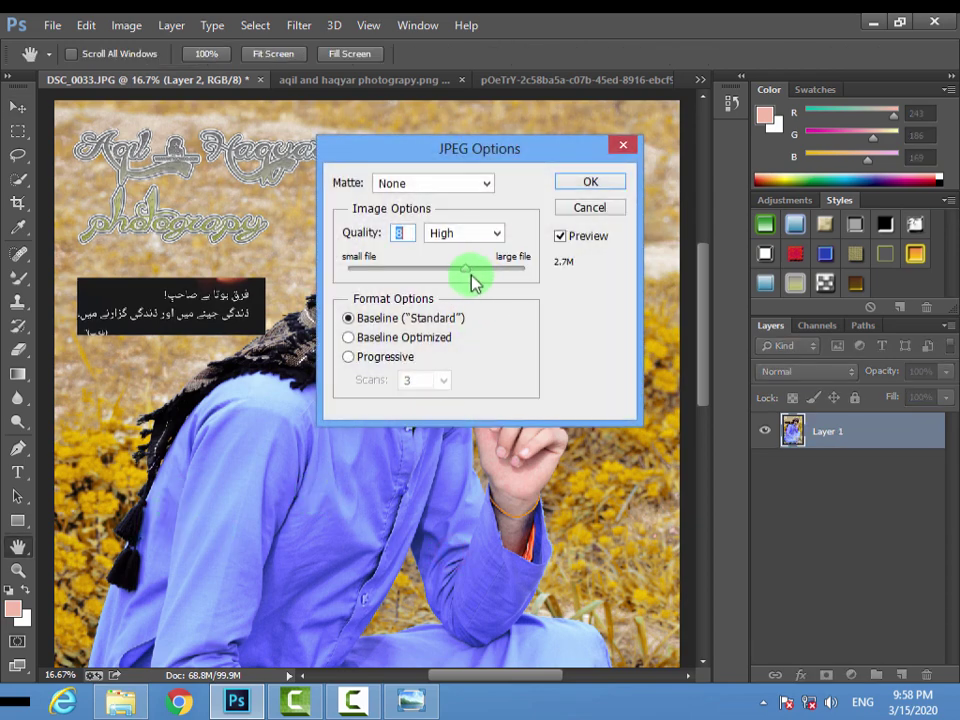
{"action": "left_click_drag", "start_coordinate": [471, 277], "coordinate": [514, 274]}
{"action": "left_click", "coordinate": [591, 184]}
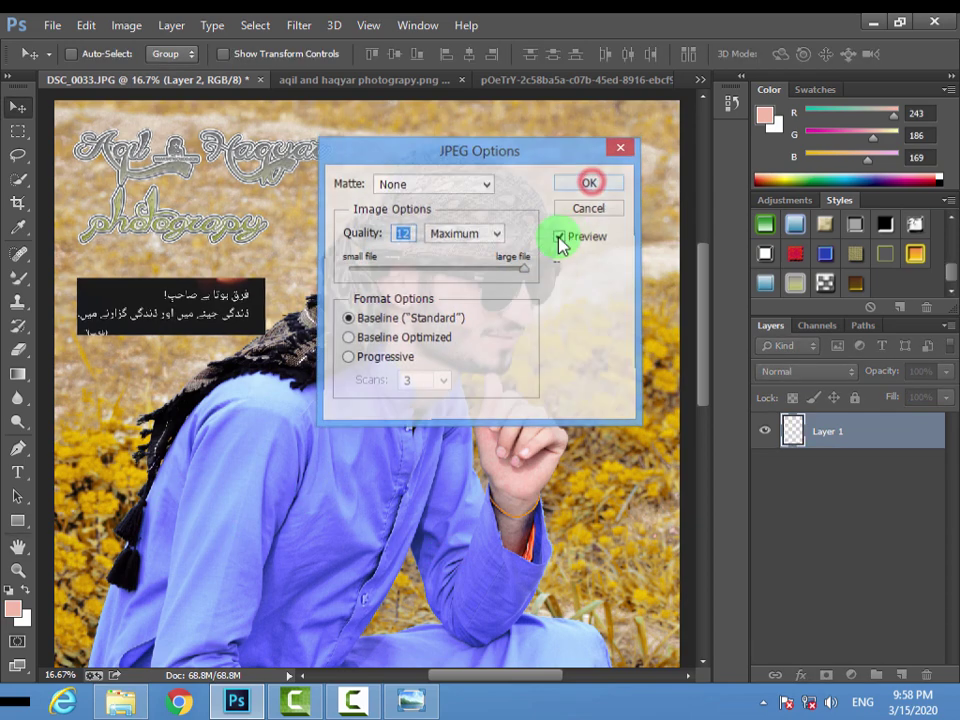